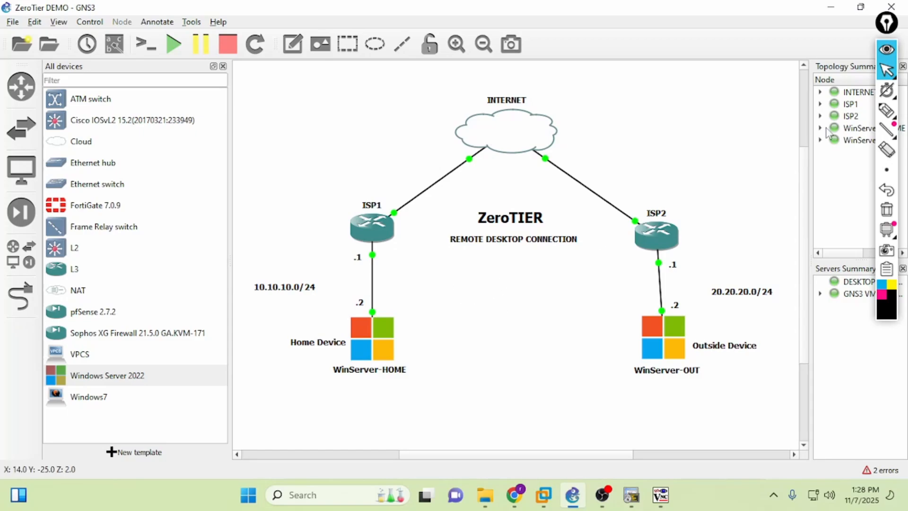
- Annotate the diagram with arrows from Home Device through ZeroTIER to Outside Device, then clear them
click(886, 110)
drag(439, 315, 439, 317)
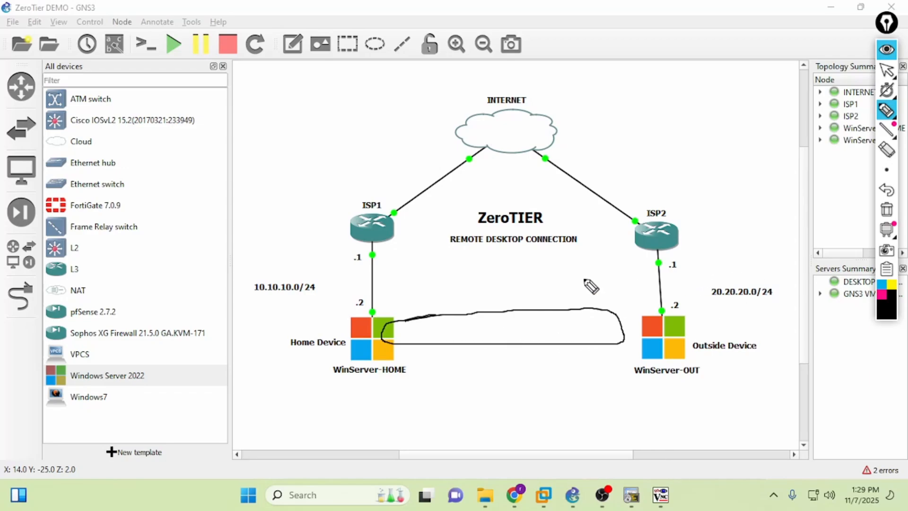
mouse_move(387, 322)
mouse_down()
mouse_move(419, 257)
mouse_move(451, 219)
mouse_move(462, 218)
mouse_move(453, 222)
mouse_up()
drag(565, 226, 635, 311)
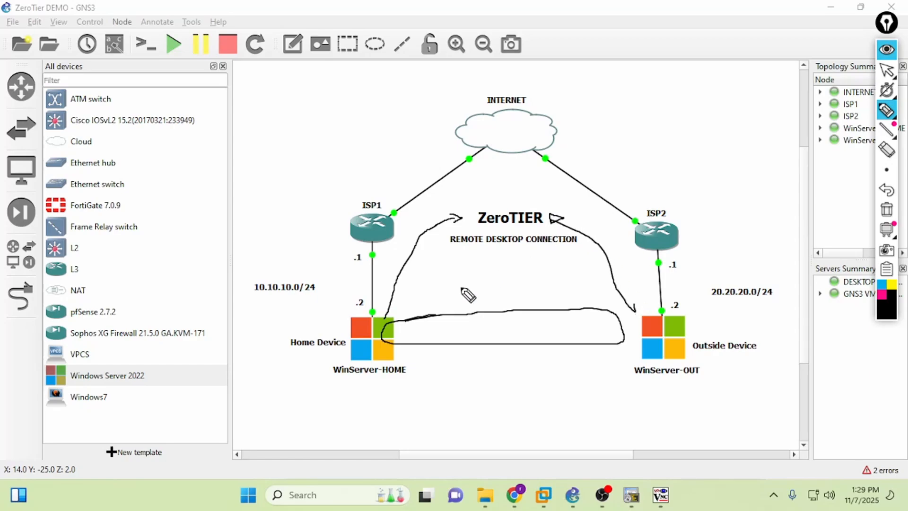
mouse_move(402, 328)
mouse_down()
mouse_move(553, 329)
mouse_move(421, 328)
mouse_up()
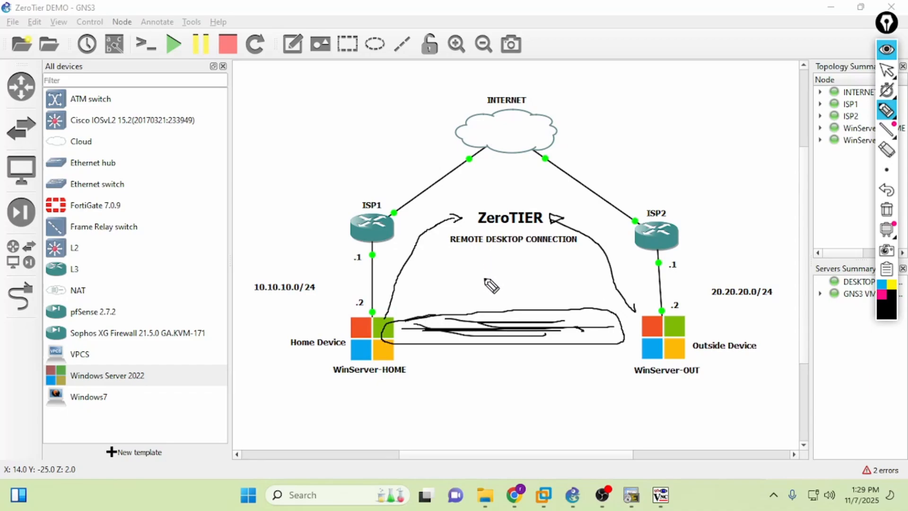
mouse_move(473, 326)
mouse_down()
mouse_move(571, 321)
mouse_move(573, 348)
mouse_move(497, 345)
mouse_up()
click(886, 209)
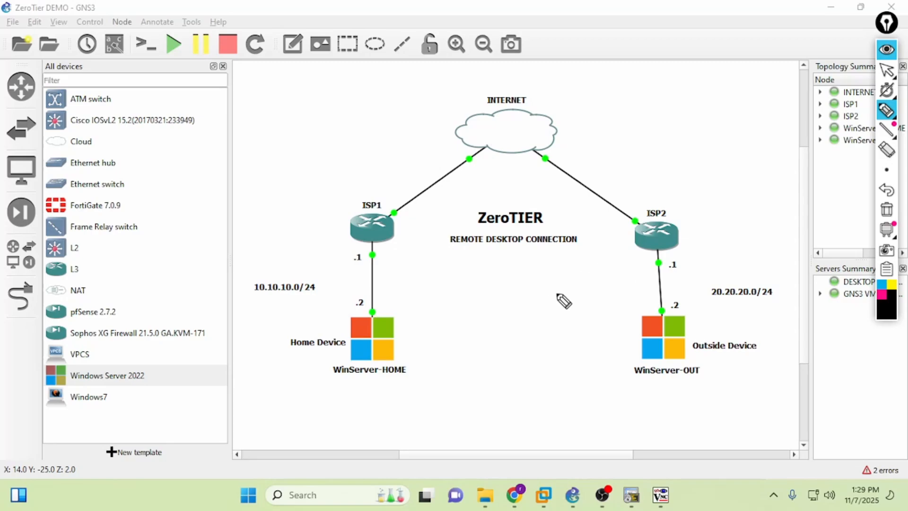
- Underline REMOTE DESKTOP CONNECTION and WinServer-OUT and sketch arrows toward WinServer-HOME, then clear
drag(444, 245, 562, 247)
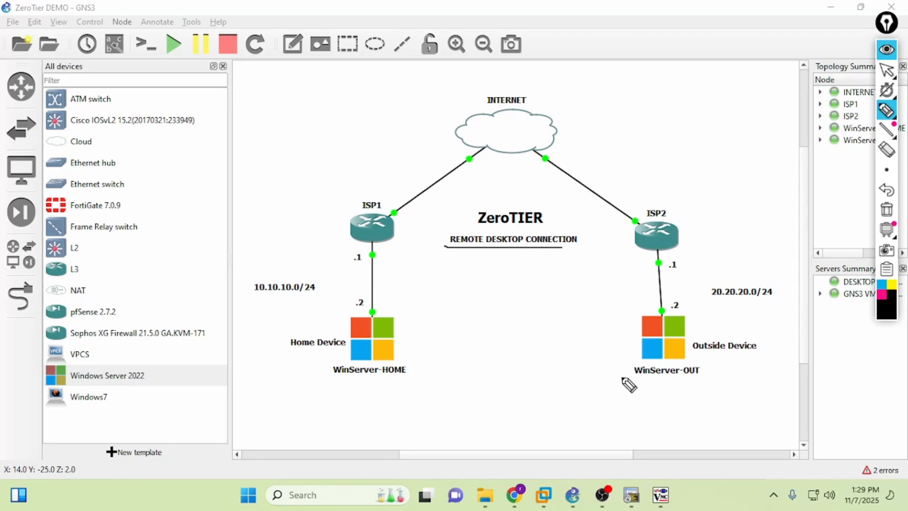
drag(632, 384, 716, 382)
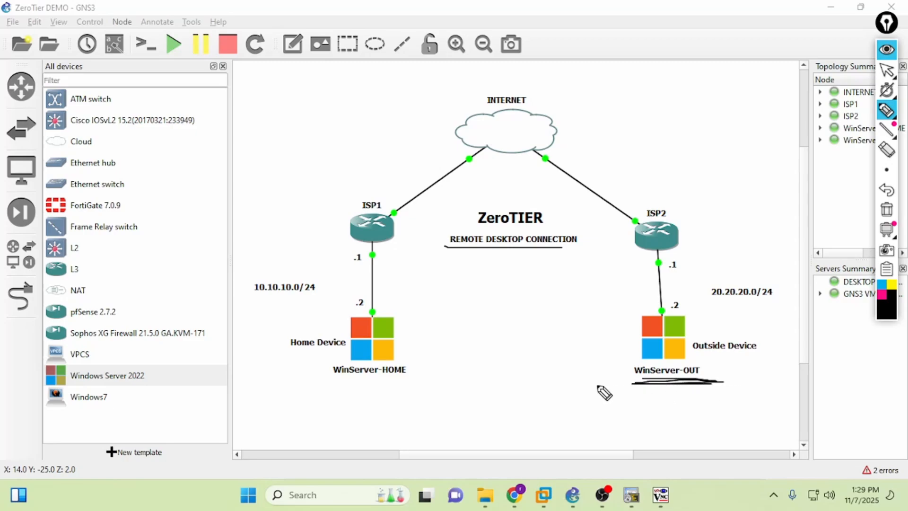
mouse_move(618, 381)
mouse_down()
mouse_move(548, 411)
mouse_move(419, 350)
mouse_move(429, 340)
mouse_move(415, 347)
mouse_up()
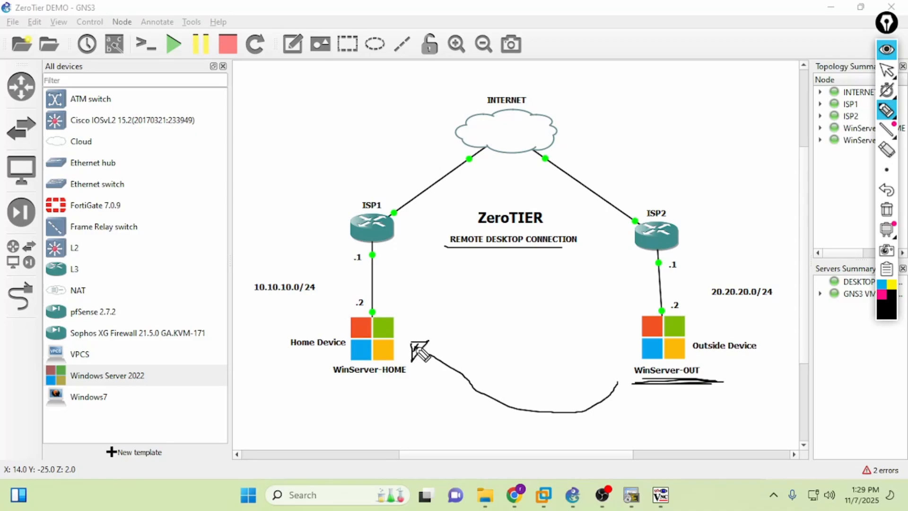
mouse_move(375, 410)
mouse_down()
mouse_move(362, 451)
mouse_move(378, 444)
mouse_up()
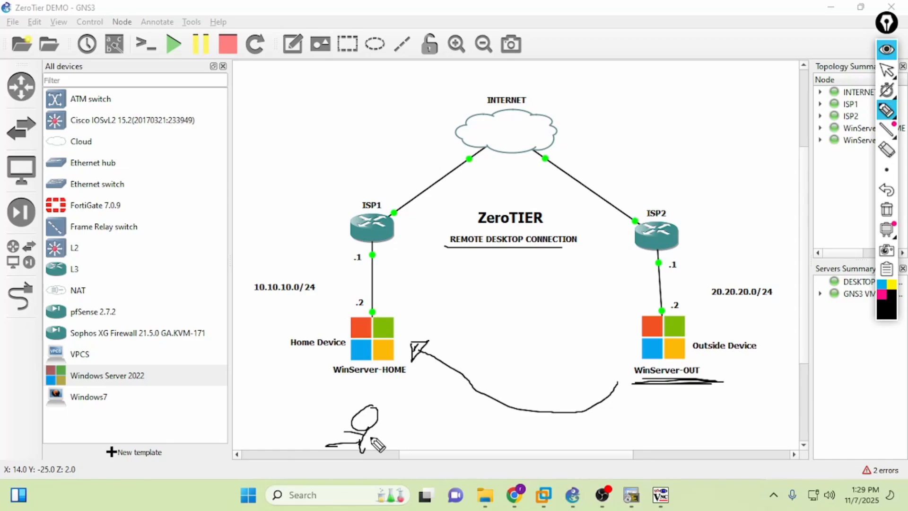
mouse_move(377, 411)
mouse_down()
mouse_move(373, 378)
mouse_move(367, 393)
mouse_move(387, 392)
mouse_up()
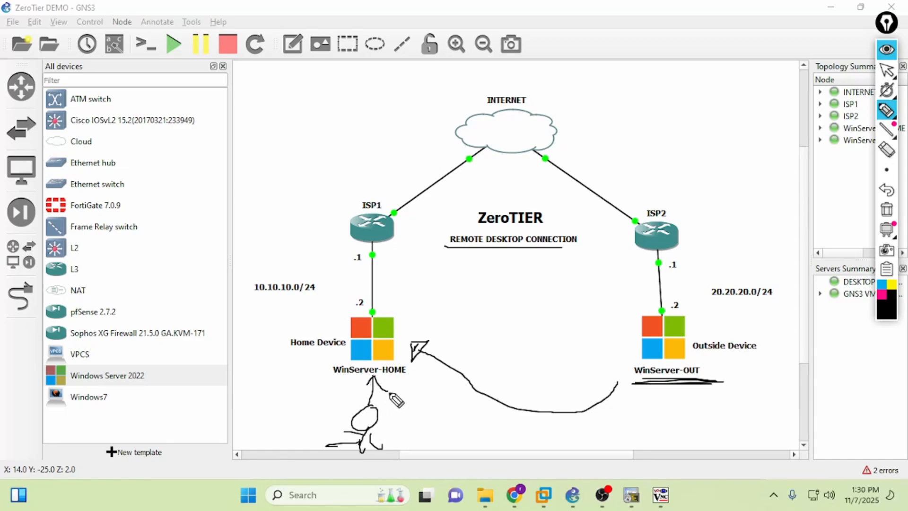
click(886, 210)
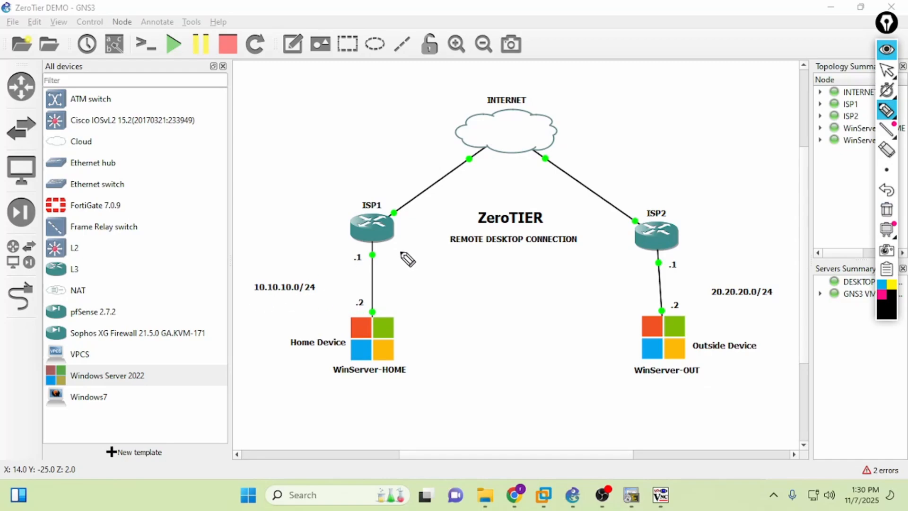
- Circle the home and outside networks, ISP1 and ISP2, and write CGNAT between the servers
mouse_move(401, 251)
mouse_down()
mouse_move(247, 340)
mouse_move(411, 283)
mouse_move(378, 242)
mouse_up()
mouse_move(771, 263)
mouse_down()
mouse_move(648, 256)
mouse_move(772, 341)
mouse_up()
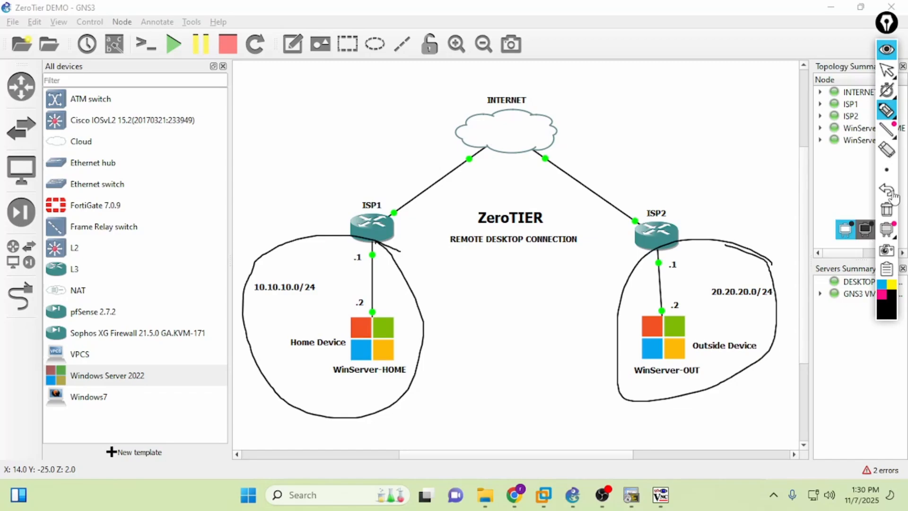
click(886, 210)
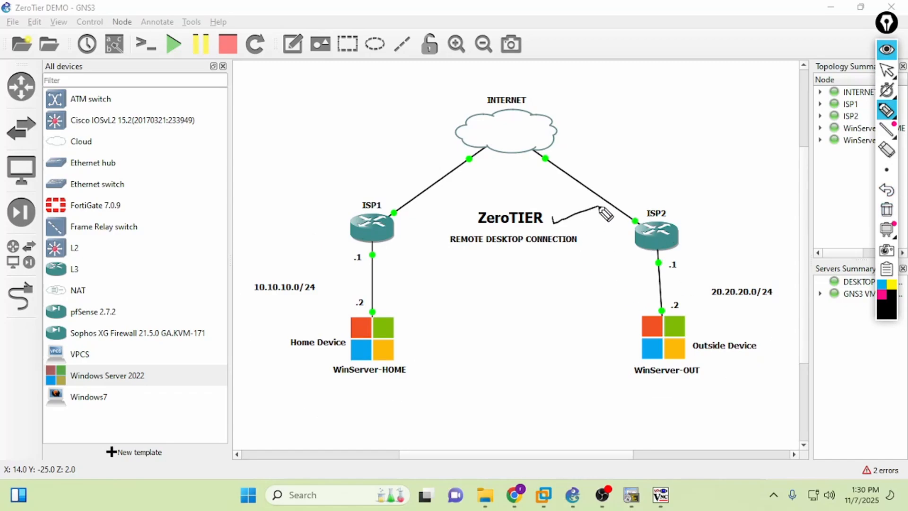
mouse_move(602, 207)
mouse_down()
mouse_move(560, 220)
mouse_move(573, 222)
mouse_move(549, 218)
mouse_move(609, 217)
mouse_up()
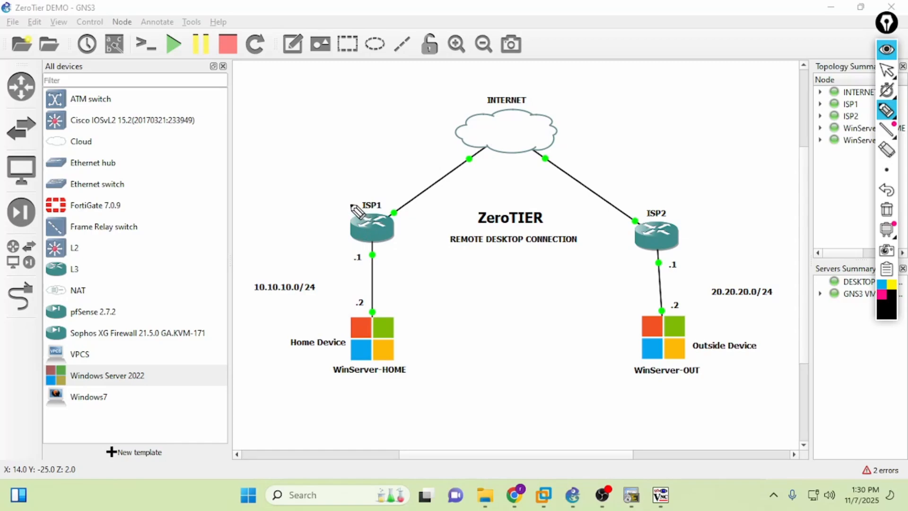
mouse_move(351, 204)
mouse_down()
mouse_move(588, 185)
mouse_move(681, 251)
mouse_move(364, 265)
mouse_move(372, 215)
mouse_up()
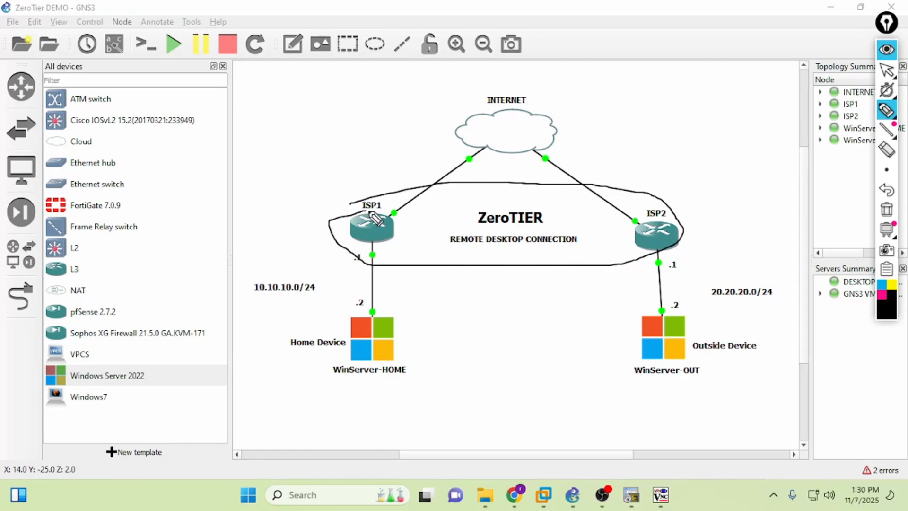
mouse_move(467, 300)
mouse_down()
mouse_move(463, 326)
mouse_move(496, 322)
mouse_move(523, 295)
mouse_move(547, 312)
mouse_move(578, 297)
mouse_up()
drag(452, 344, 605, 335)
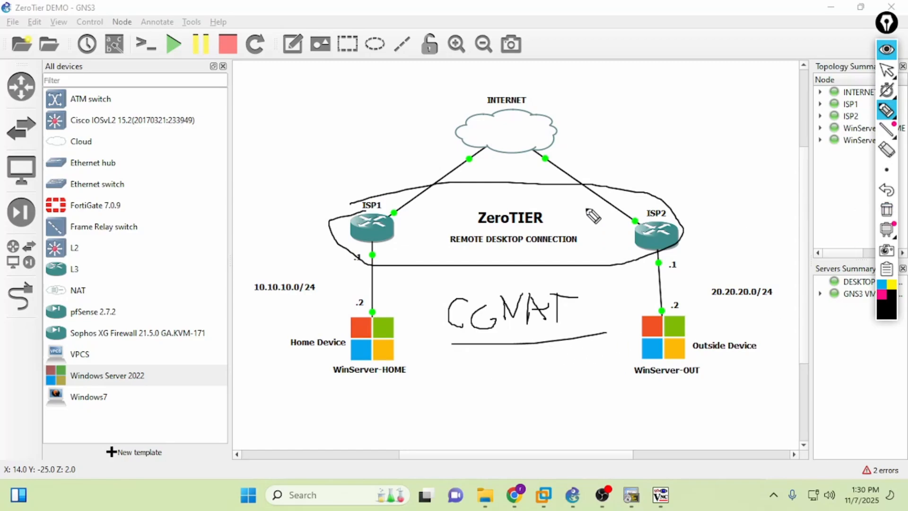
mouse_move(353, 204)
mouse_down()
mouse_move(346, 246)
mouse_move(395, 264)
mouse_up()
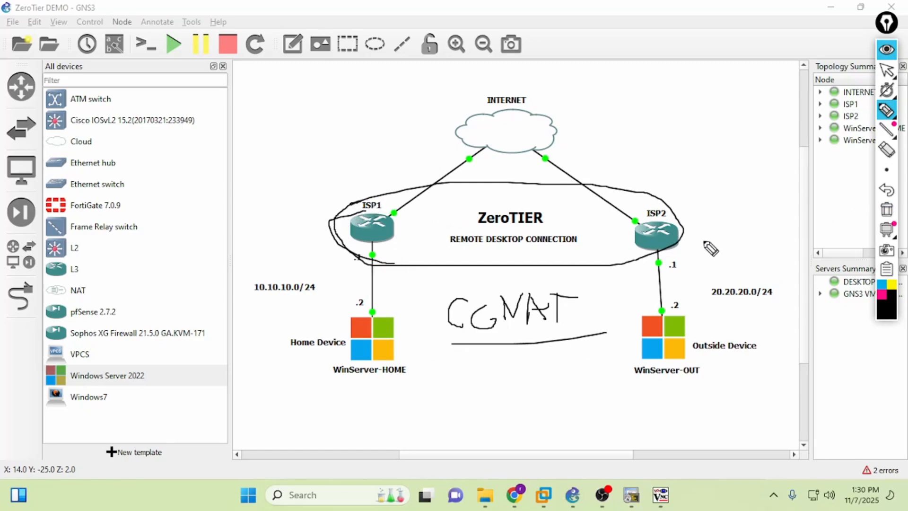
mouse_move(667, 207)
mouse_down()
mouse_move(610, 270)
mouse_move(398, 270)
mouse_move(397, 302)
mouse_move(423, 284)
mouse_move(391, 273)
mouse_move(378, 236)
mouse_up()
click(887, 210)
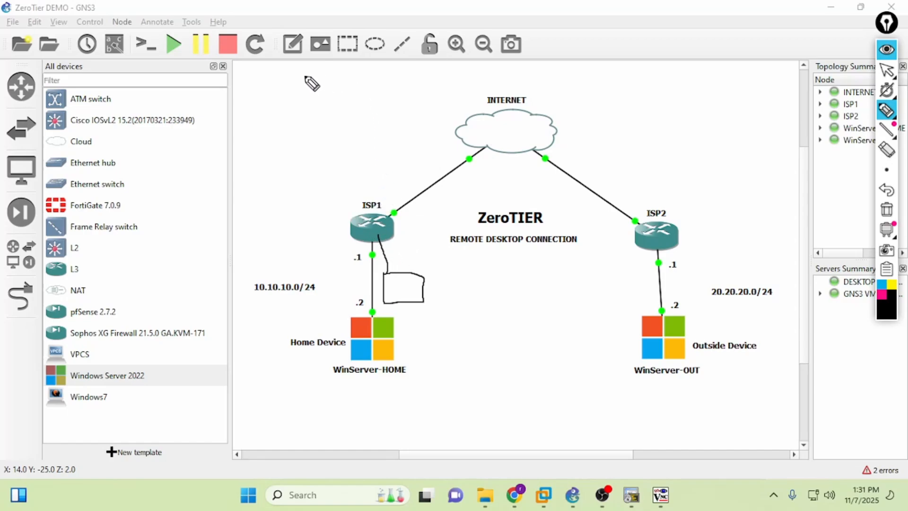
- Sketch an oval with arrows to ISP1 and an arc between the servers, then erase and exit annotation mode
mouse_move(304, 74)
mouse_down()
mouse_move(307, 112)
mouse_move(368, 201)
mouse_up()
drag(370, 191, 371, 202)
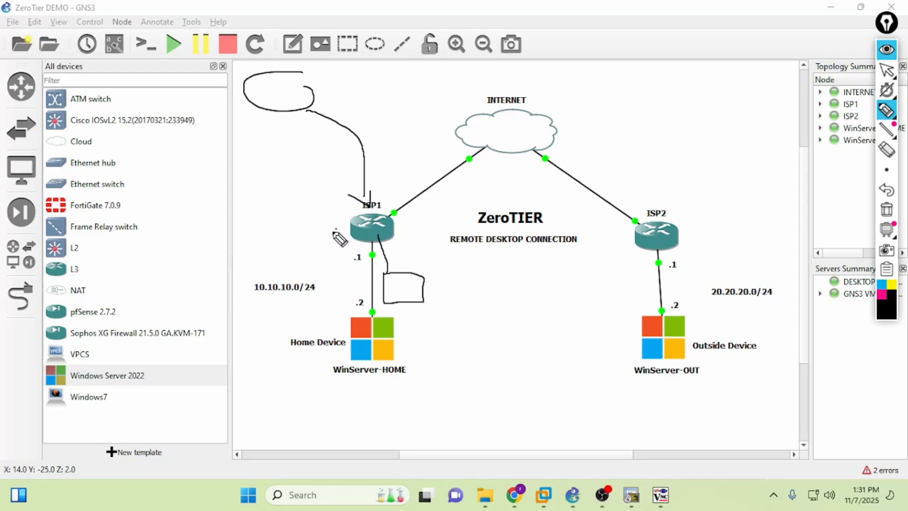
mouse_move(336, 230)
mouse_down()
mouse_move(359, 273)
mouse_move(384, 283)
mouse_up()
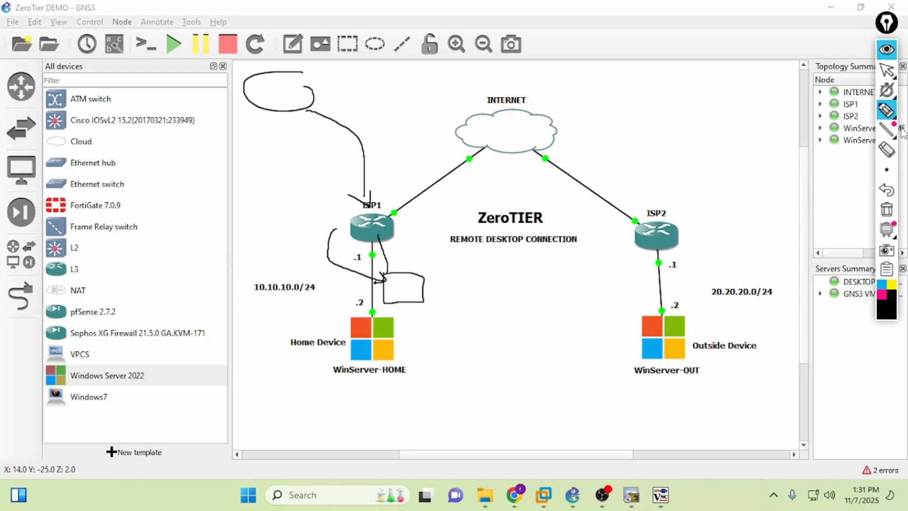
click(887, 209)
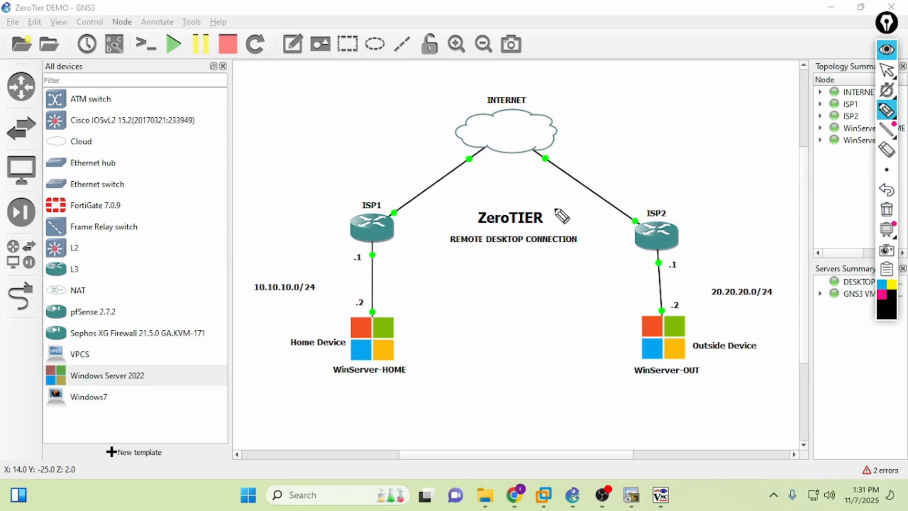
mouse_move(562, 216)
mouse_down()
mouse_move(432, 231)
mouse_move(612, 229)
mouse_move(568, 208)
mouse_up()
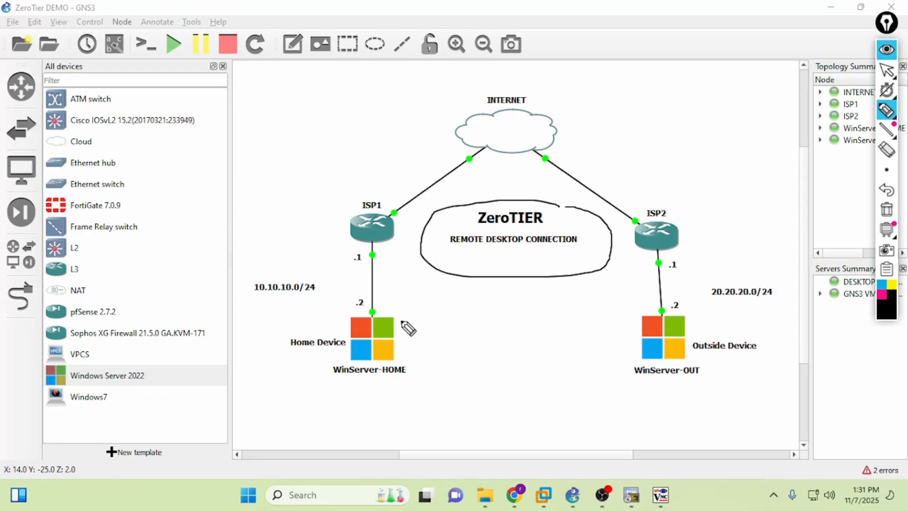
mouse_move(401, 315)
mouse_down()
mouse_move(486, 291)
mouse_move(642, 333)
mouse_move(435, 371)
mouse_move(442, 303)
mouse_move(458, 303)
mouse_up()
key(ctrl+shift+7)
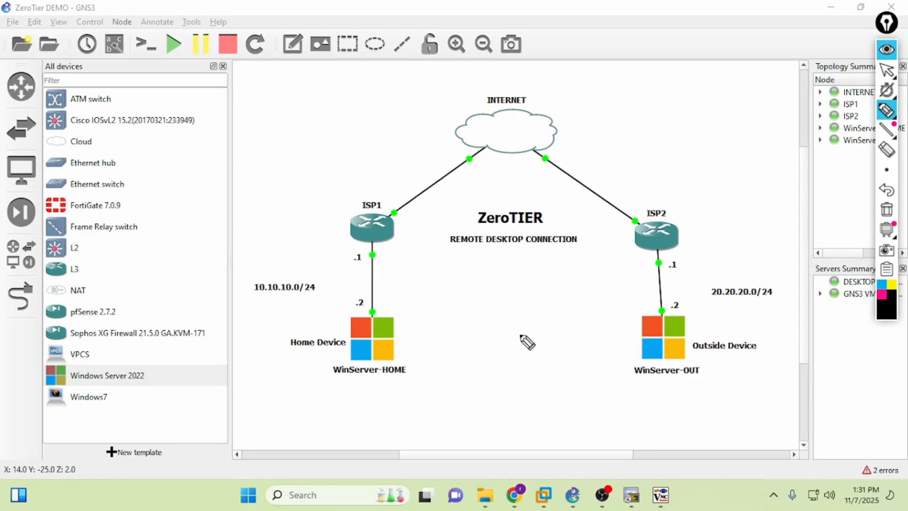
key(ctrl+shift+2)
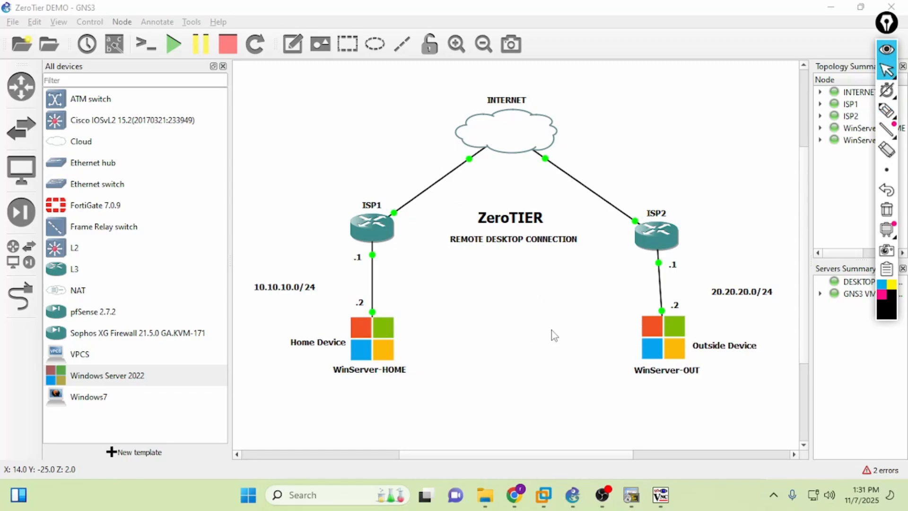
- In Chrome, load zerotier.com in a new tab and choose New Central from Login
click(514, 500)
click(644, 13)
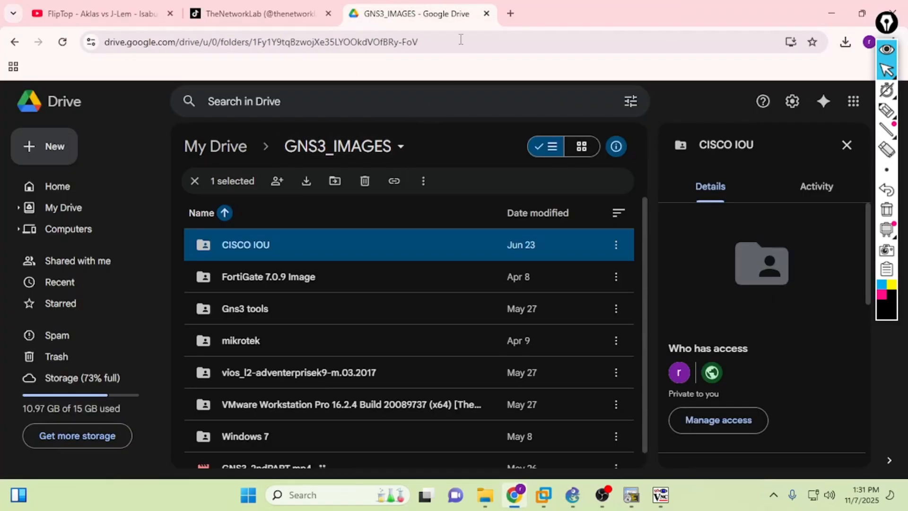
click(509, 15)
text(zerotier.com)
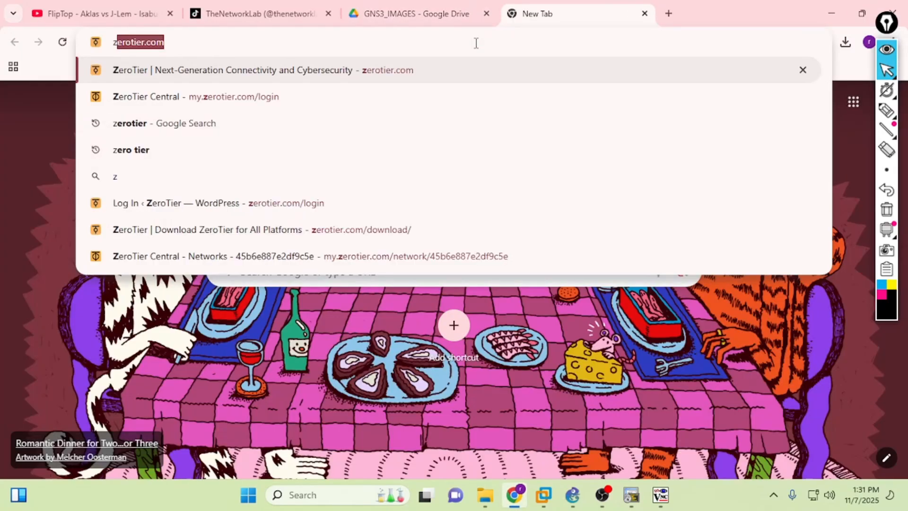
key(Return)
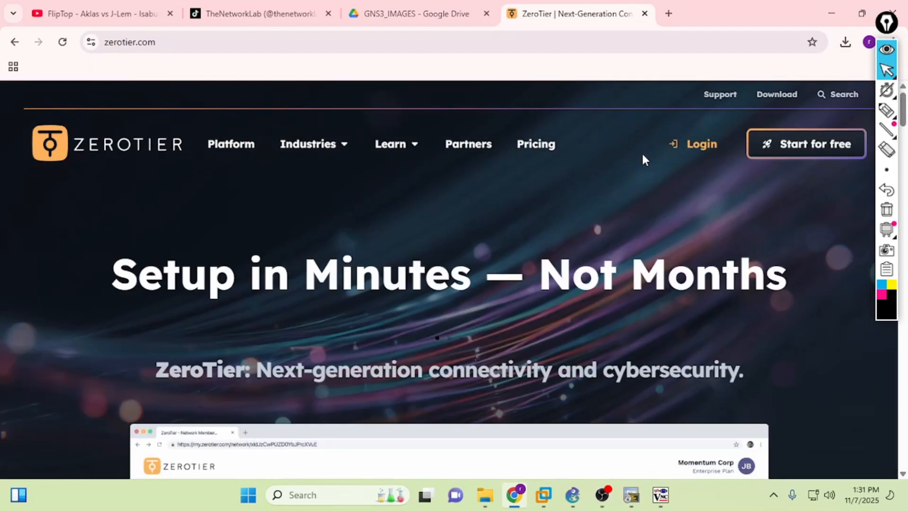
click(684, 149)
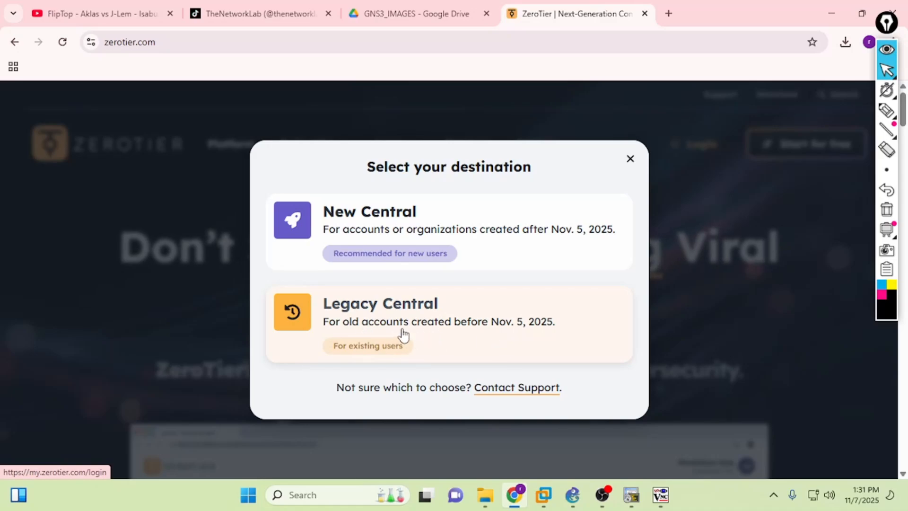
click(400, 233)
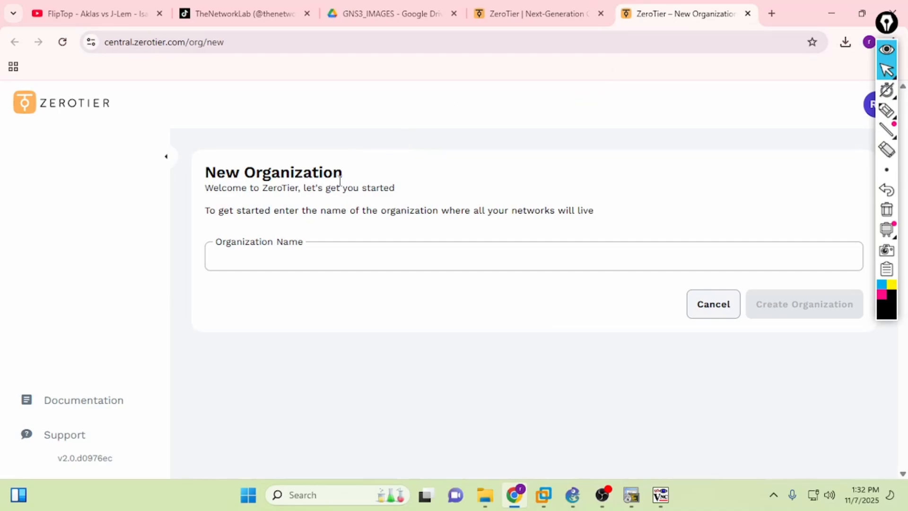
- Create the organization 'THENE' on the free Personal plan
click(319, 255)
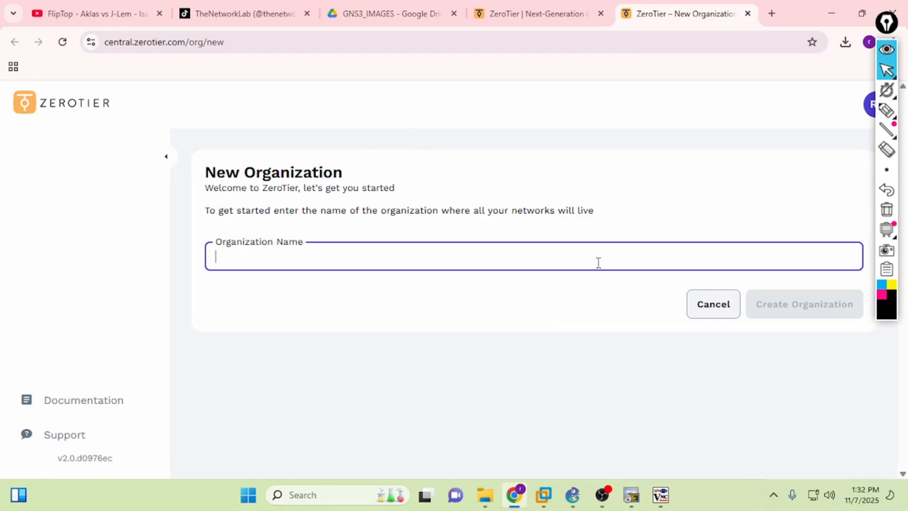
text(THENETWORKLAB)
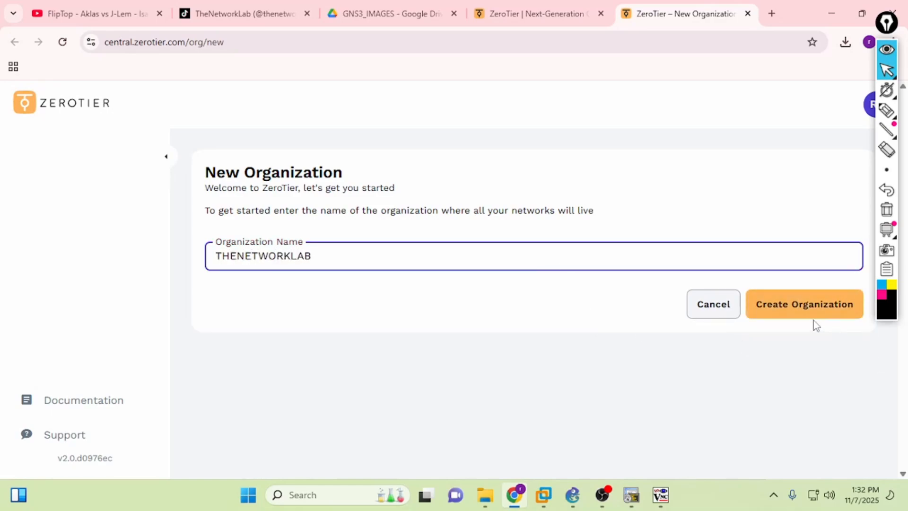
click(806, 305)
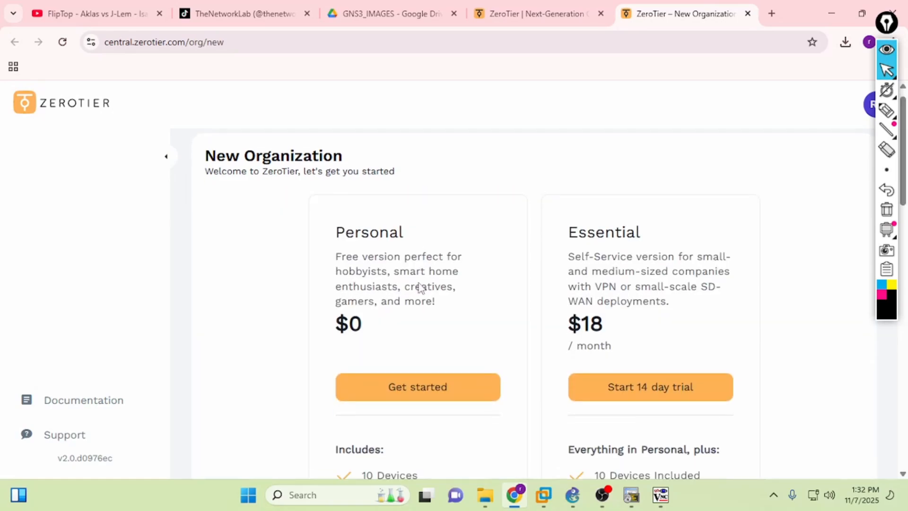
scroll(420, 287, down, 2)
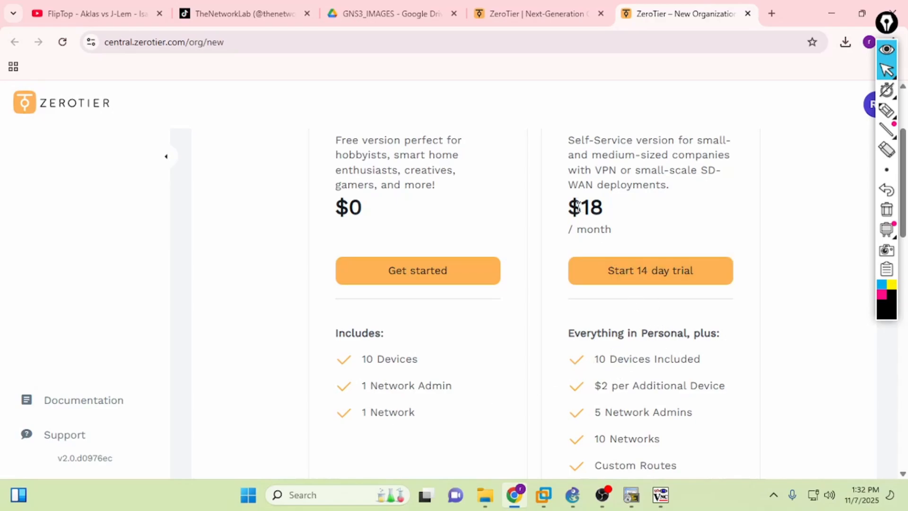
scroll(627, 327, down, 3)
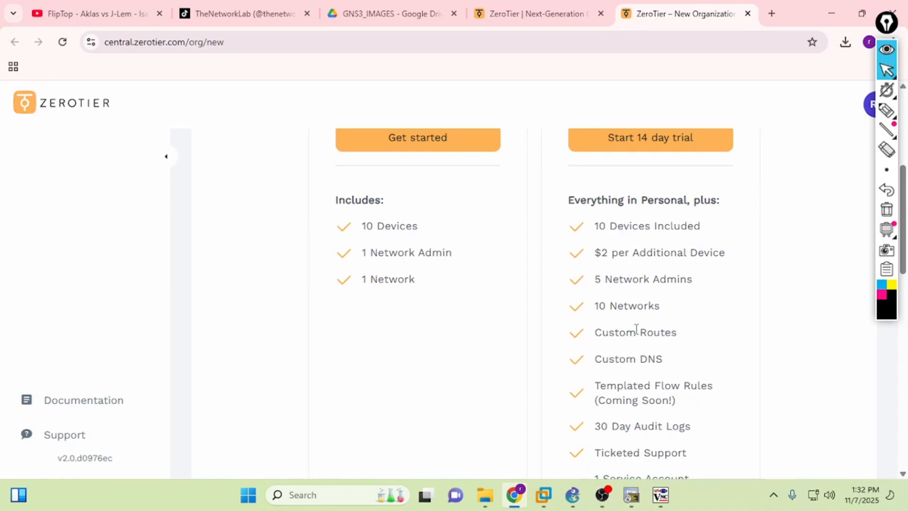
scroll(636, 328, down, 4)
scroll(642, 349, up, 10)
scroll(487, 339, down, 3)
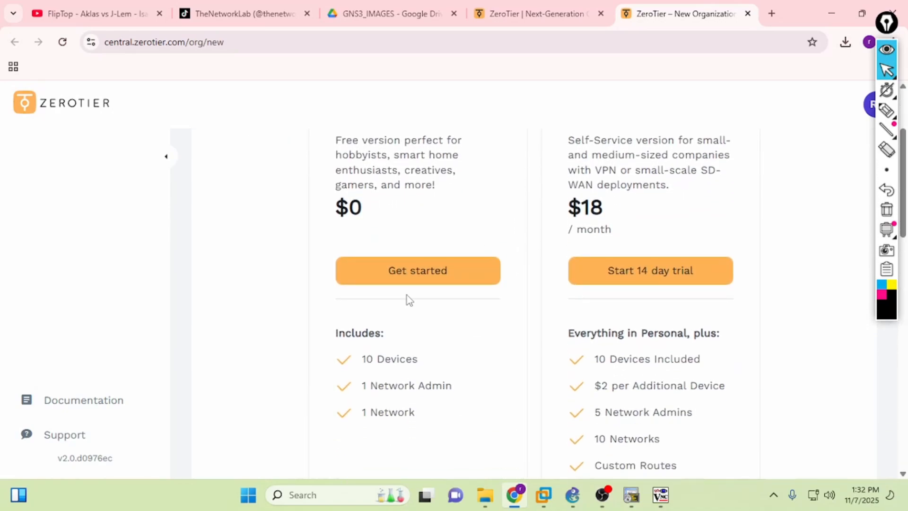
click(399, 274)
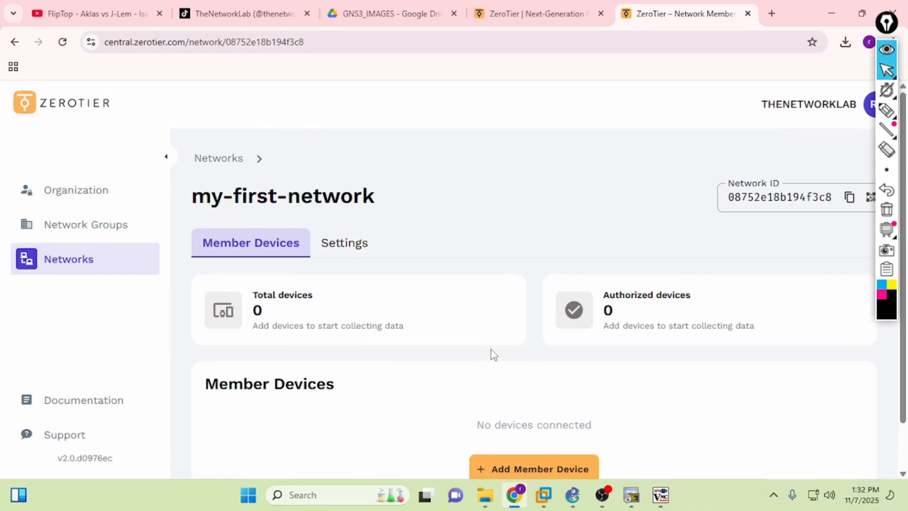
- Open the add-device form for my-first-network and dismiss it without adding a device
scroll(520, 333, down, 1)
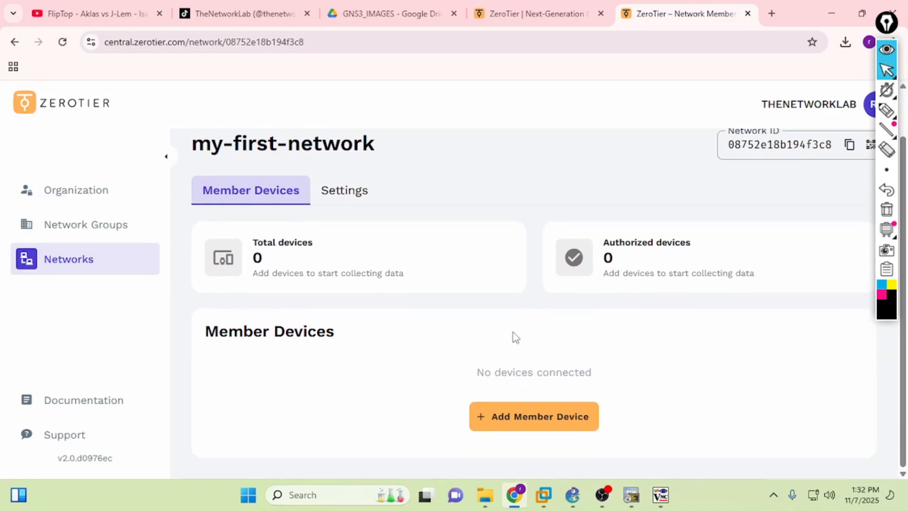
click(474, 412)
click(220, 214)
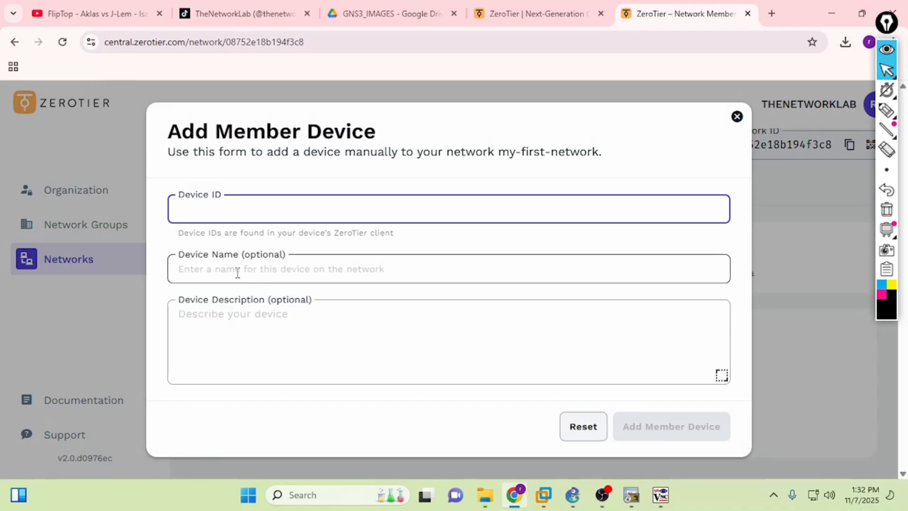
click(736, 116)
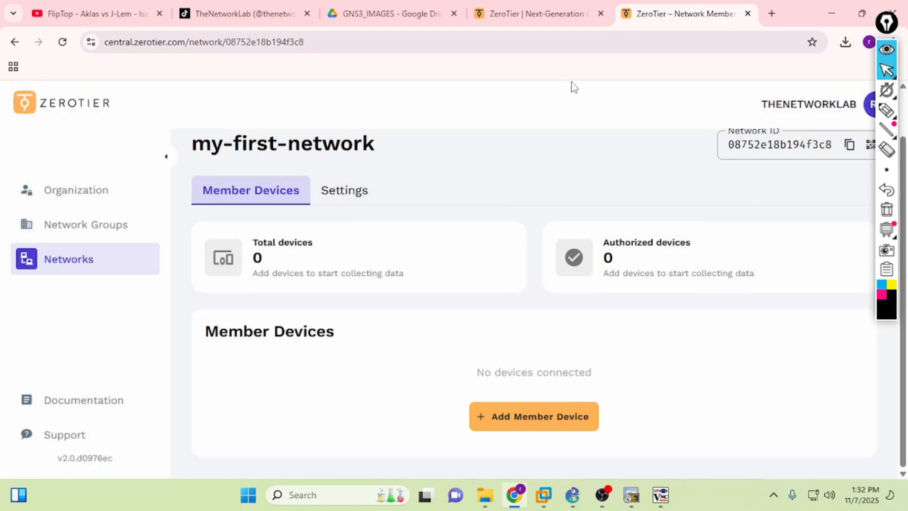
- Sign in to Legacy Central with Google and open the TheNetworkLab network, which has no devices
click(747, 14)
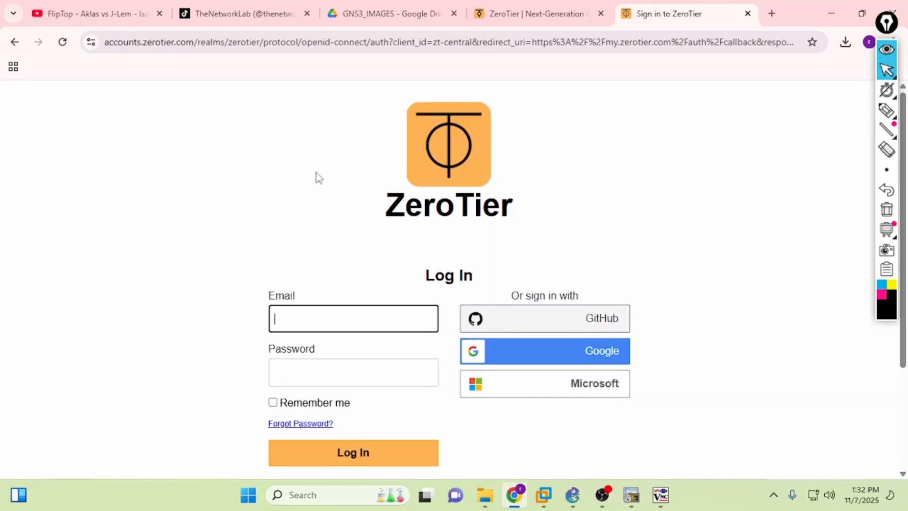
click(508, 357)
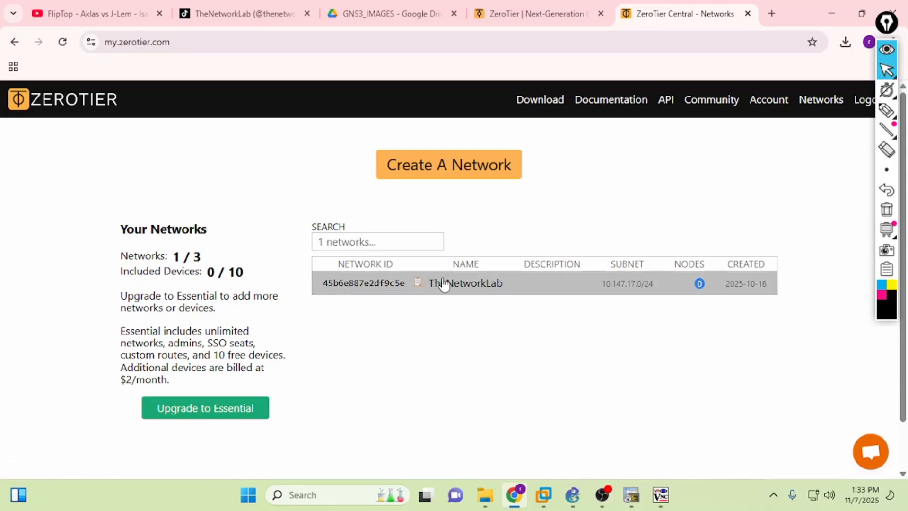
click(459, 287)
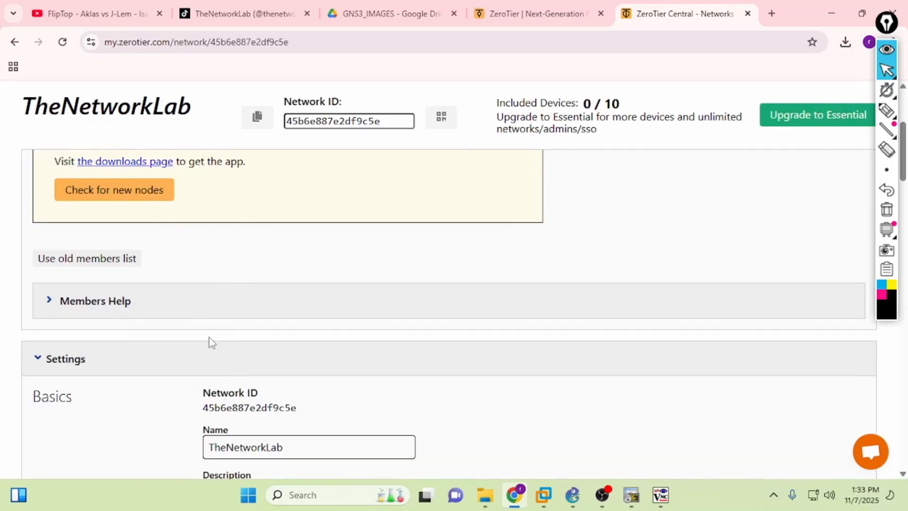
scroll(463, 212, up, 3)
drag(568, 101, 644, 110)
scroll(606, 221, up, 1)
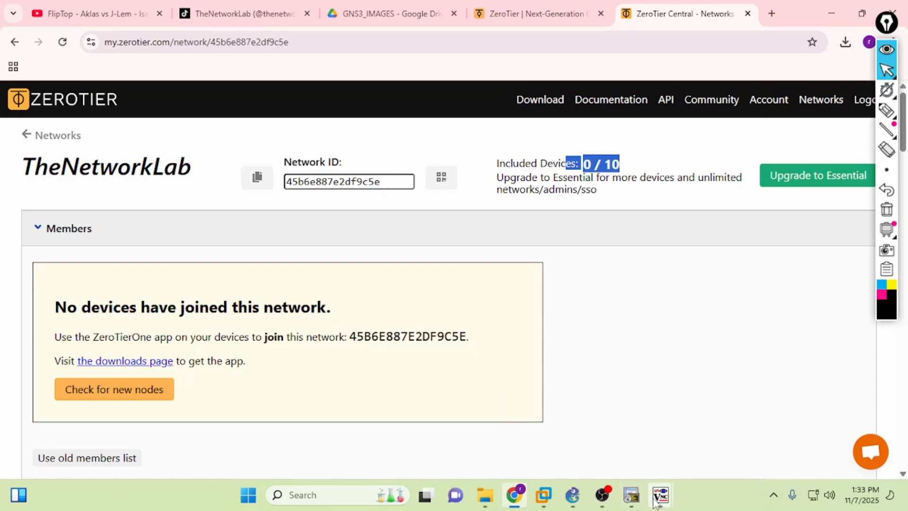
- Check the WinServer-HOME desktop in TightVNC, then return to the GNS3 ZeroTier DEMO topology
mouse_move(660, 495)
click(588, 445)
drag(896, 356, 897, 402)
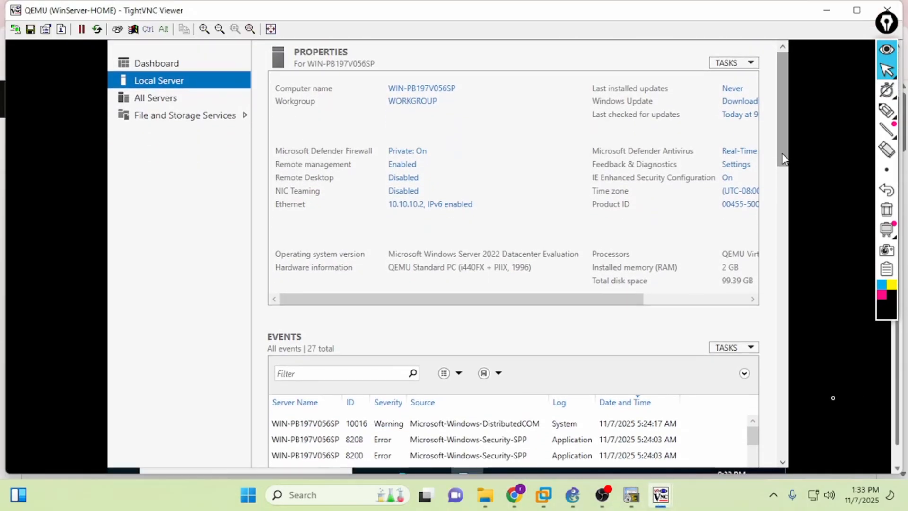
drag(898, 367, 898, 395)
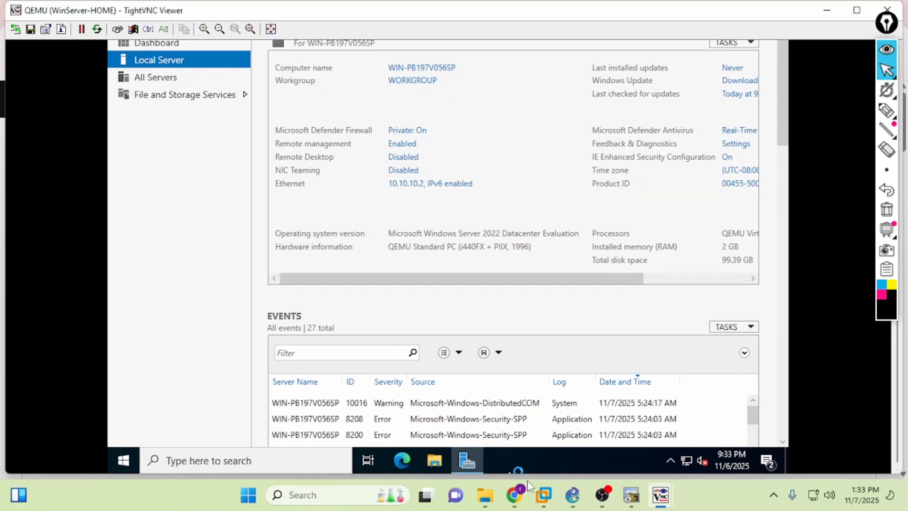
click(572, 500)
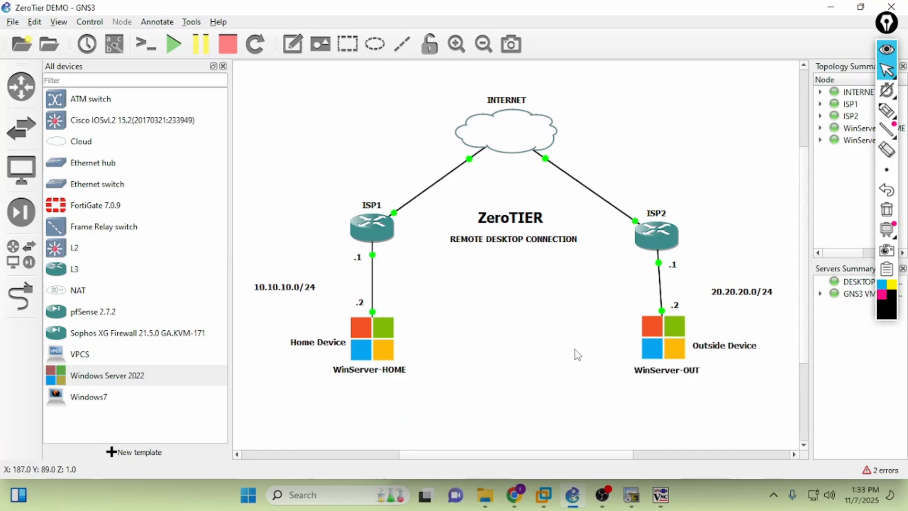
- Search 'zerotier' in Edge on WinServer-HOME and WinServer-OUT, opening the ZeroTier download result
mouse_move(660, 494)
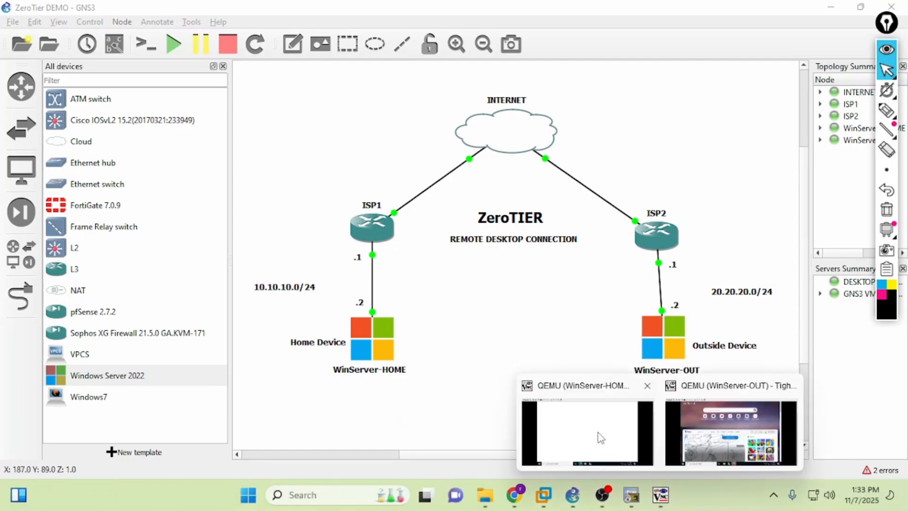
click(601, 437)
text(zerotier)
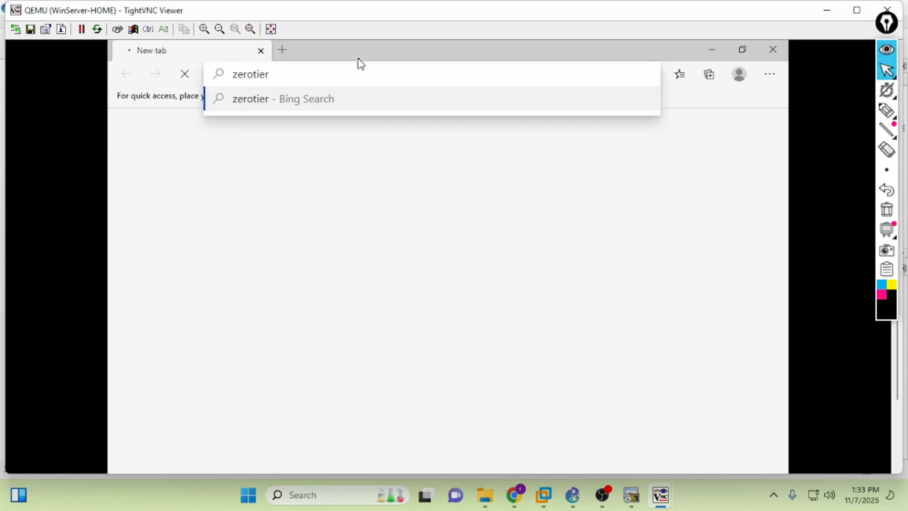
key(Return)
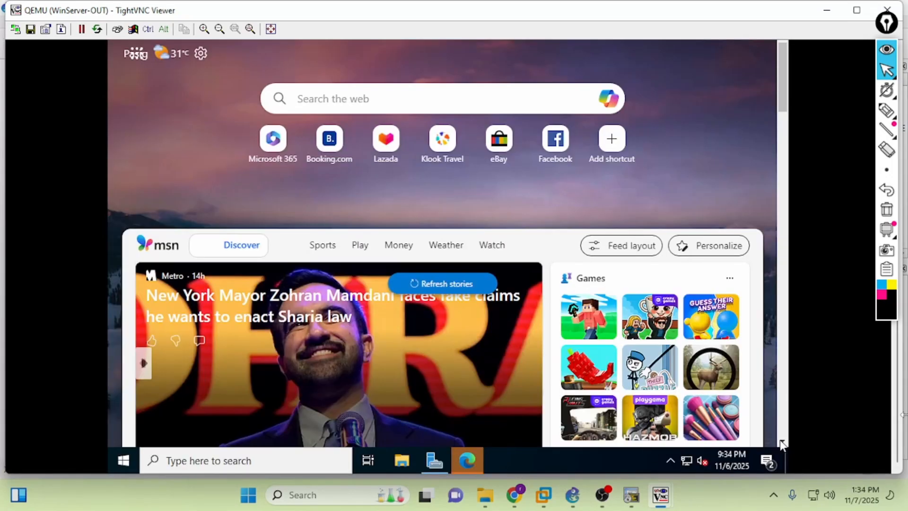
drag(897, 411, 897, 344)
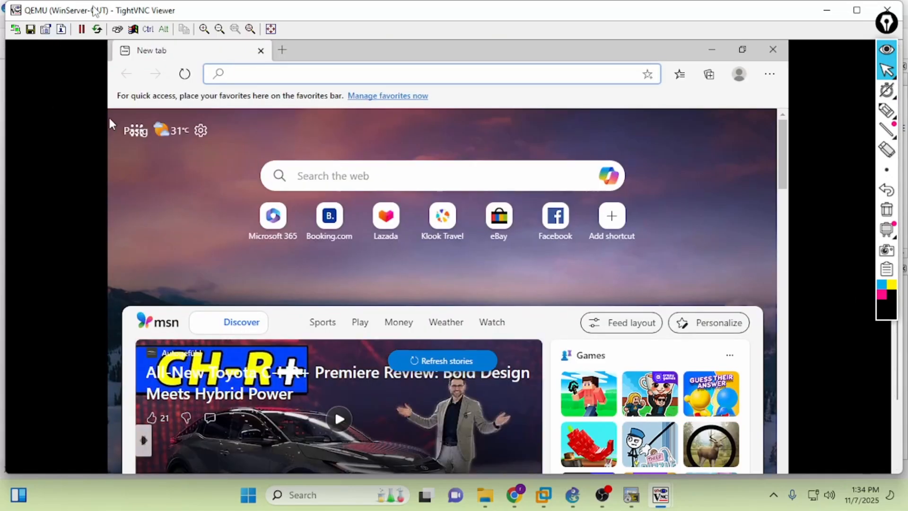
text(zerotier)
key(Return)
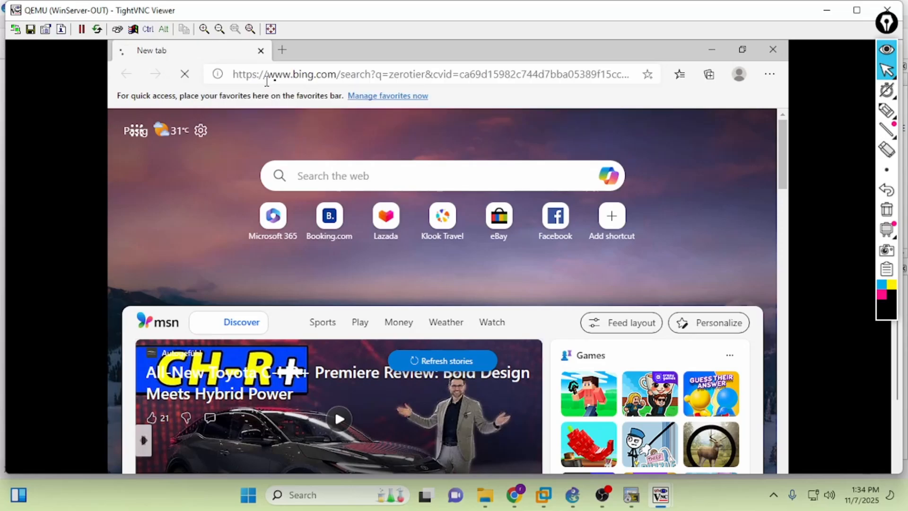
mouse_move(661, 505)
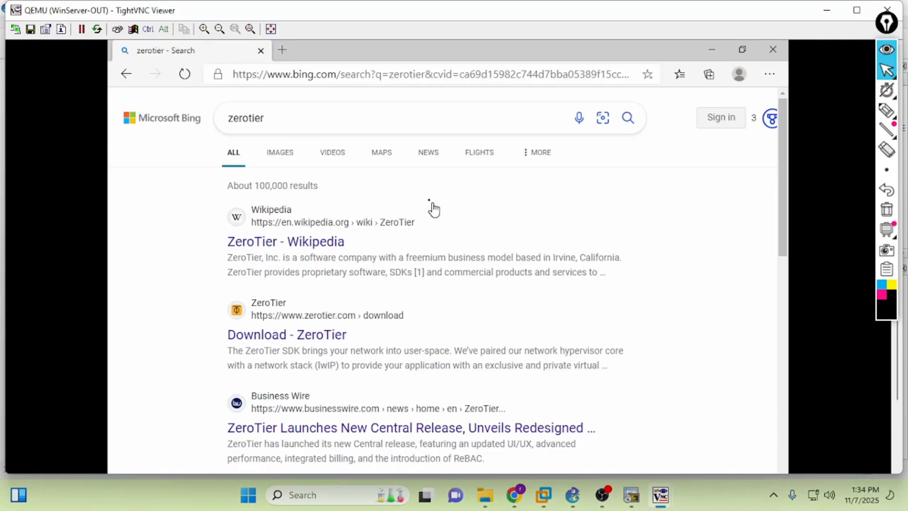
click(279, 339)
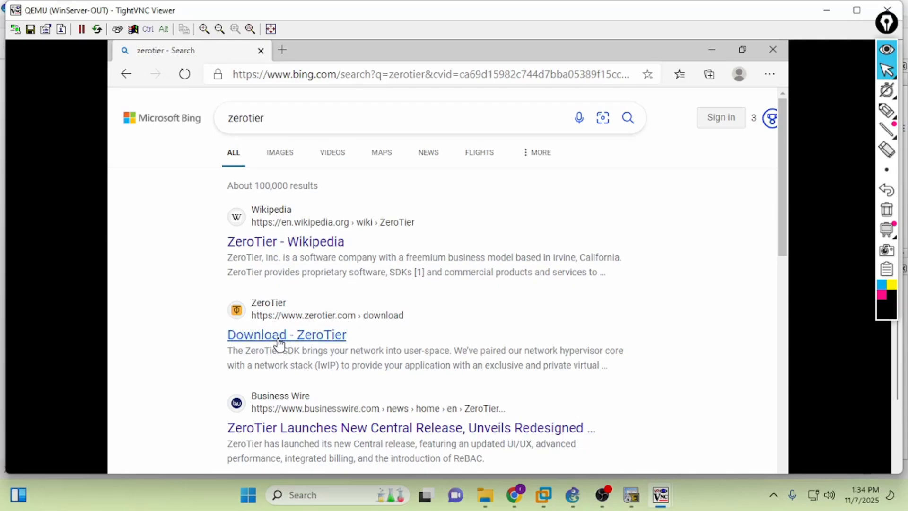
- Open ZeroTier's Downloads page on WinServer-HOME and start the Windows MSI installer download
mouse_move(667, 487)
click(628, 444)
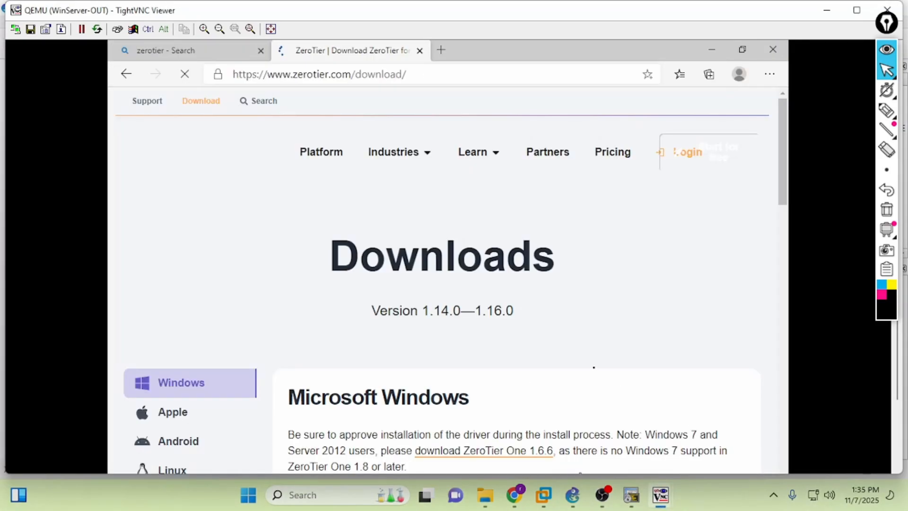
scroll(518, 353, down, 3)
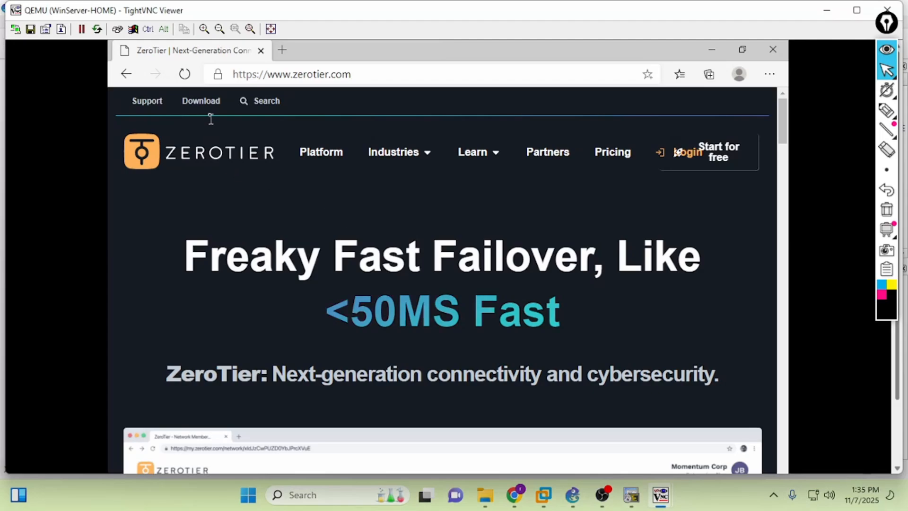
click(204, 101)
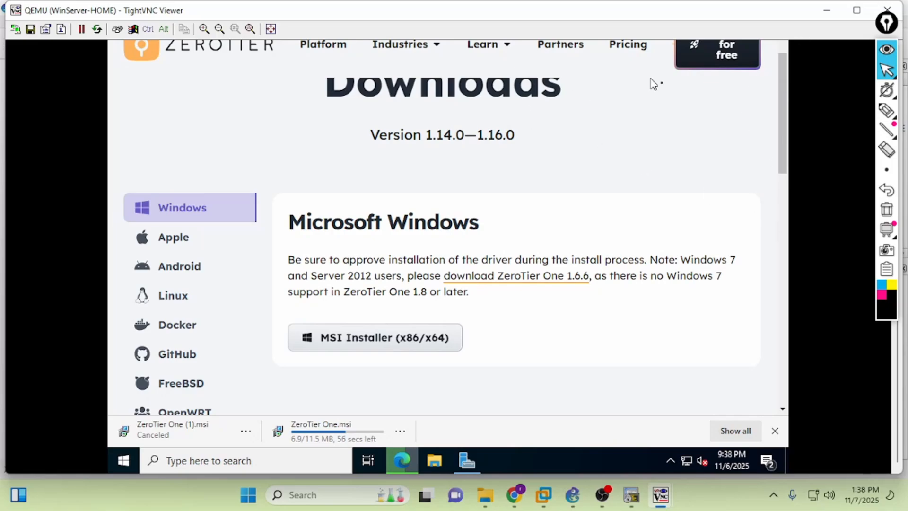
- Open WinServer-HOME's System Properties from Server Manager, closing System Configuration along the way
click(465, 466)
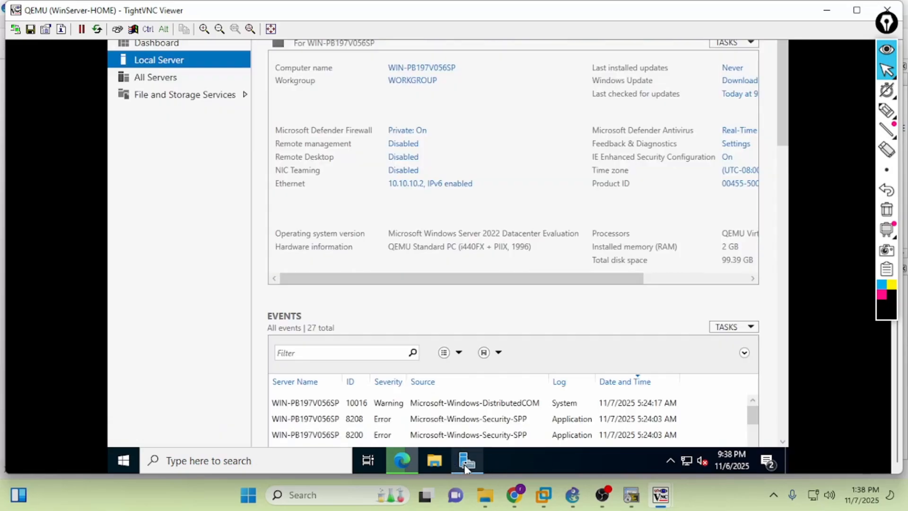
drag(896, 376, 891, 296)
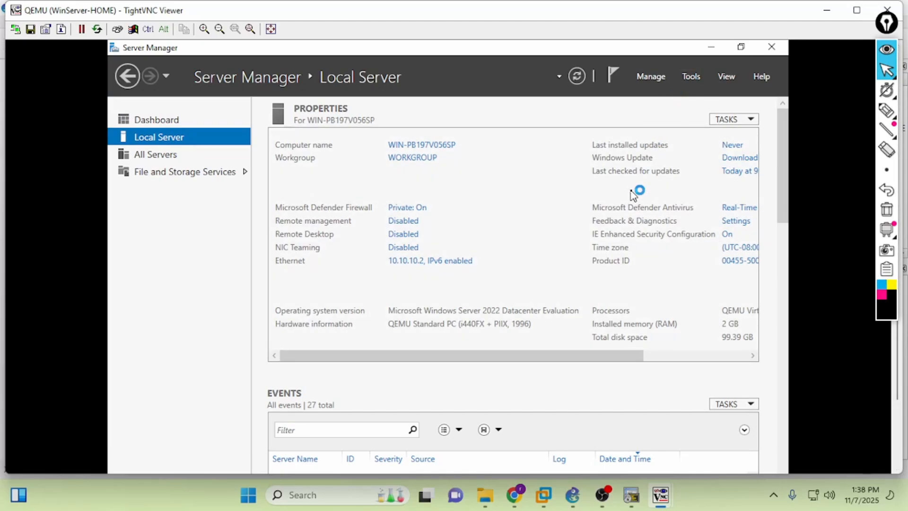
click(691, 76)
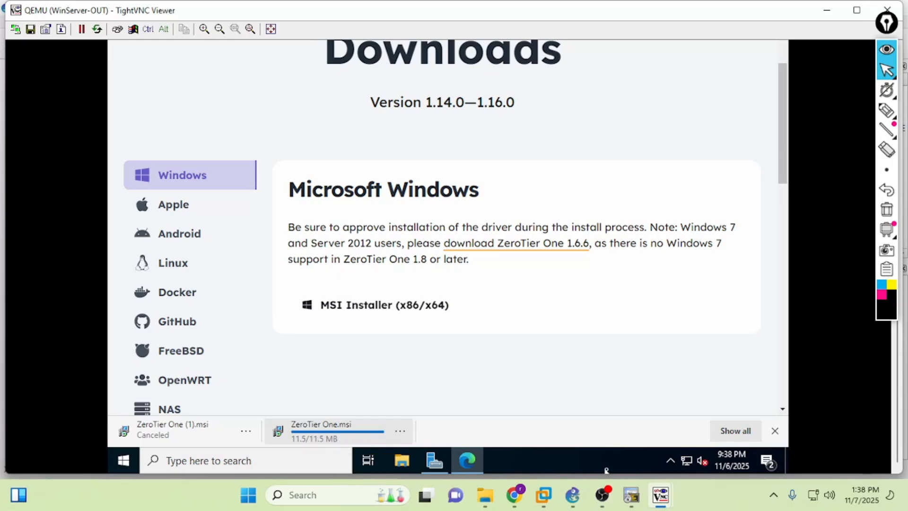
mouse_move(660, 495)
click(563, 435)
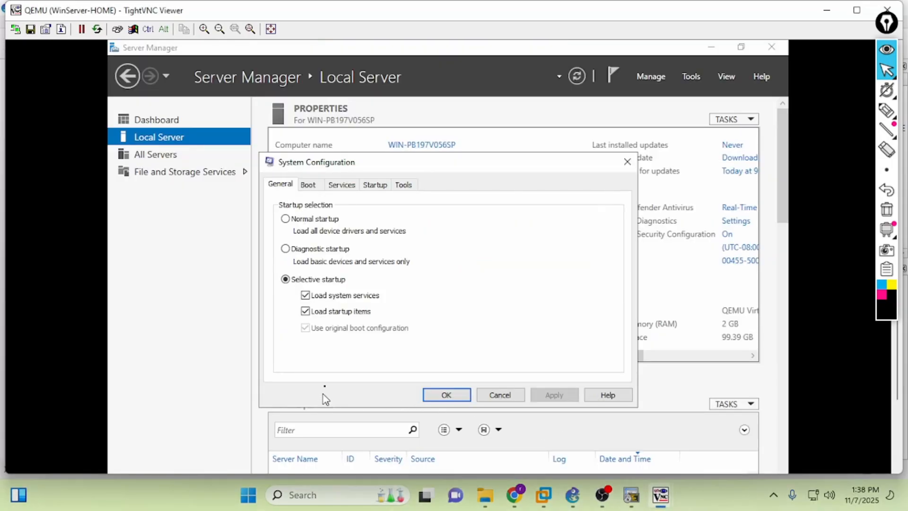
click(515, 395)
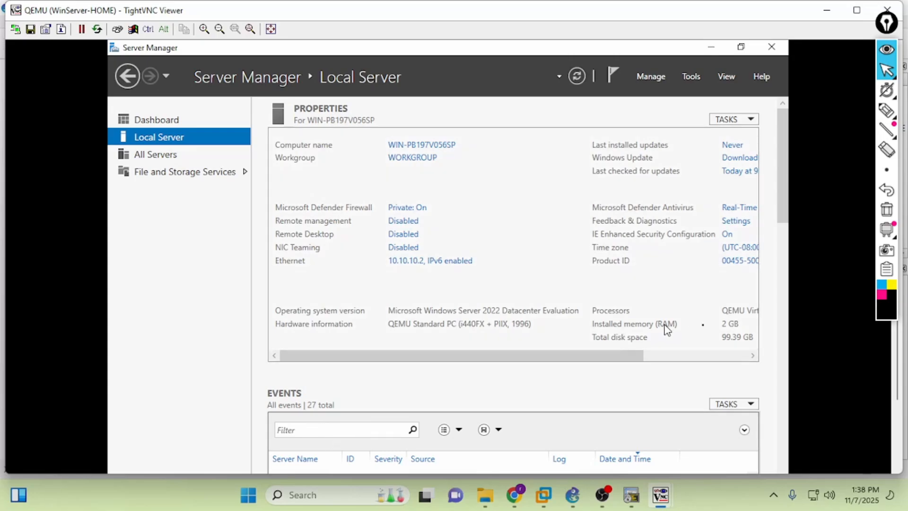
scroll(771, 350, down, 1)
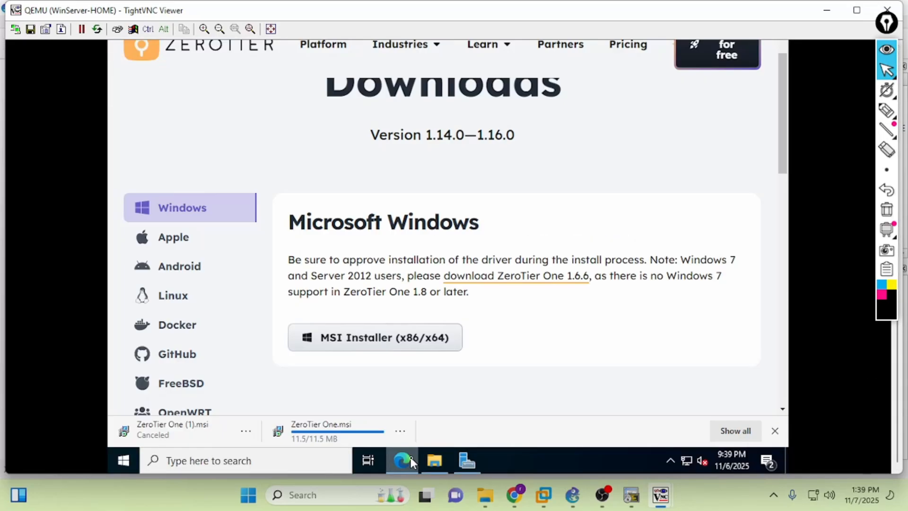
click(466, 460)
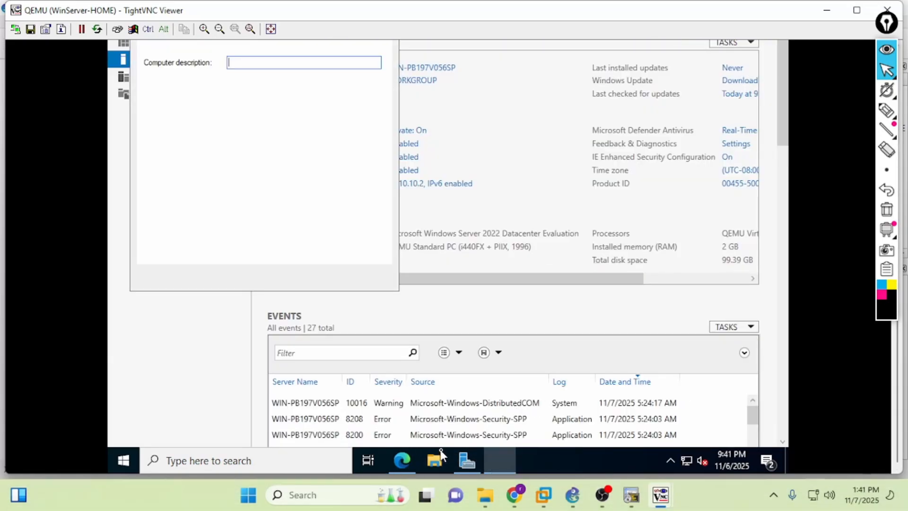
drag(897, 395, 893, 306)
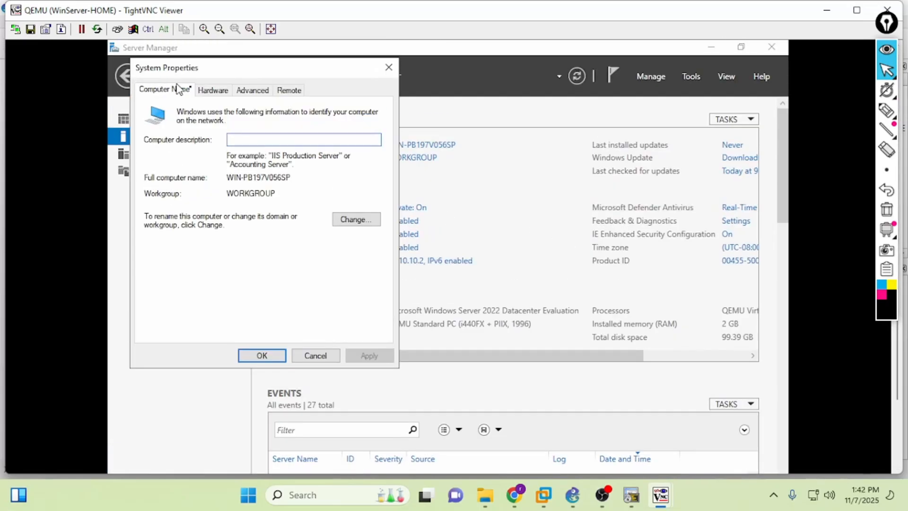
- Allow remote connections on the Remote tab and acknowledge the firewall exception notice
click(287, 91)
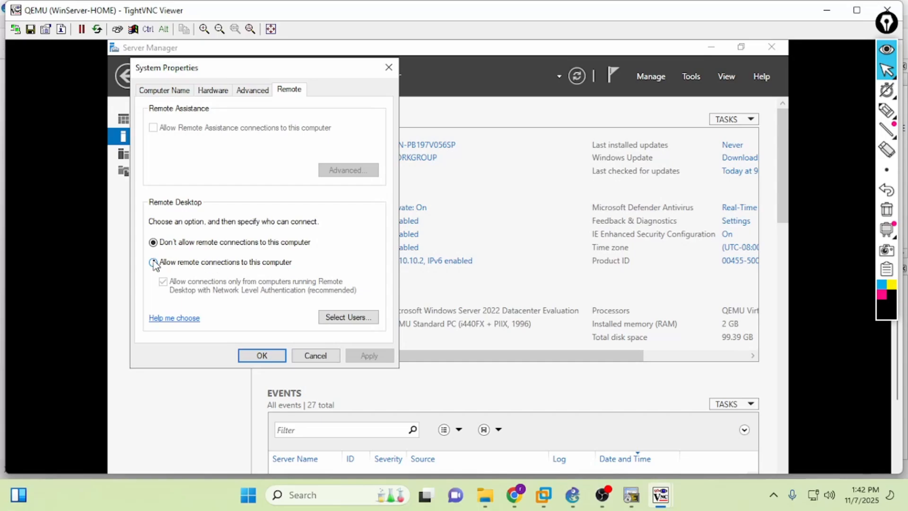
click(178, 264)
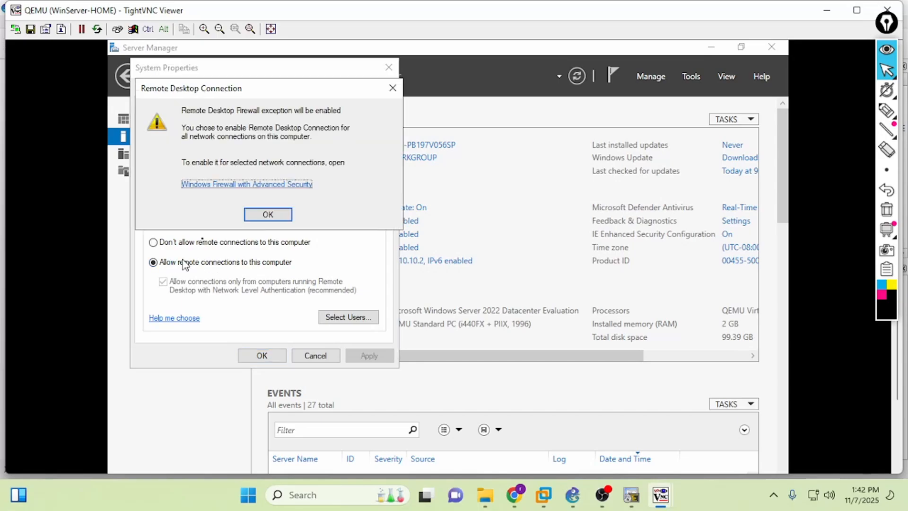
click(268, 214)
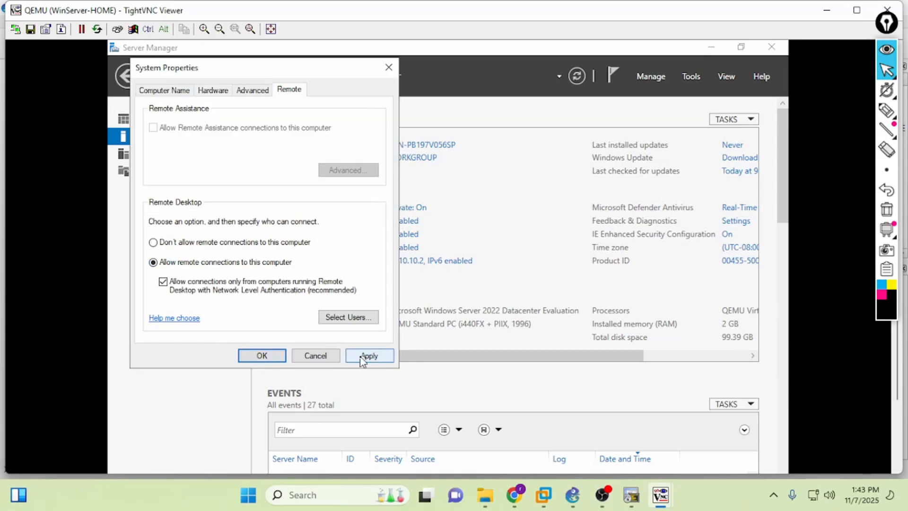
- Add Administrator to the Remote Desktop Users list via Advanced > Find Now
click(336, 318)
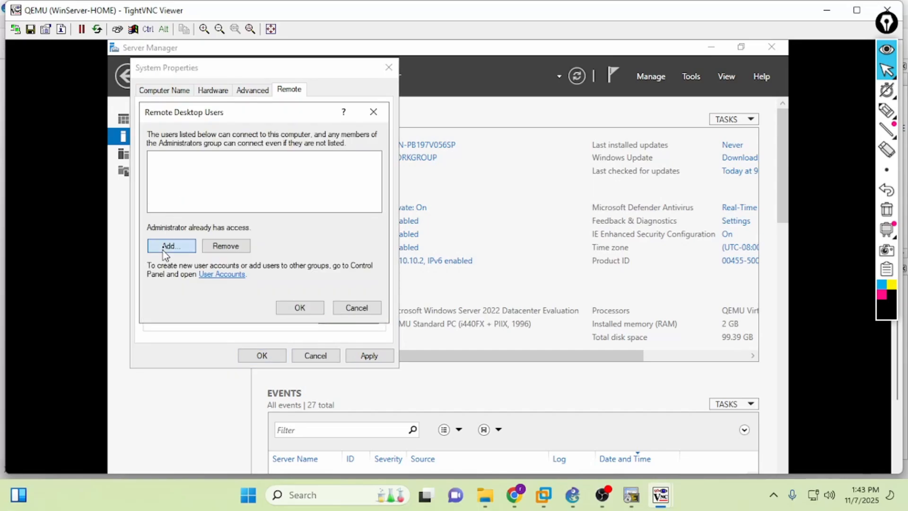
click(165, 248)
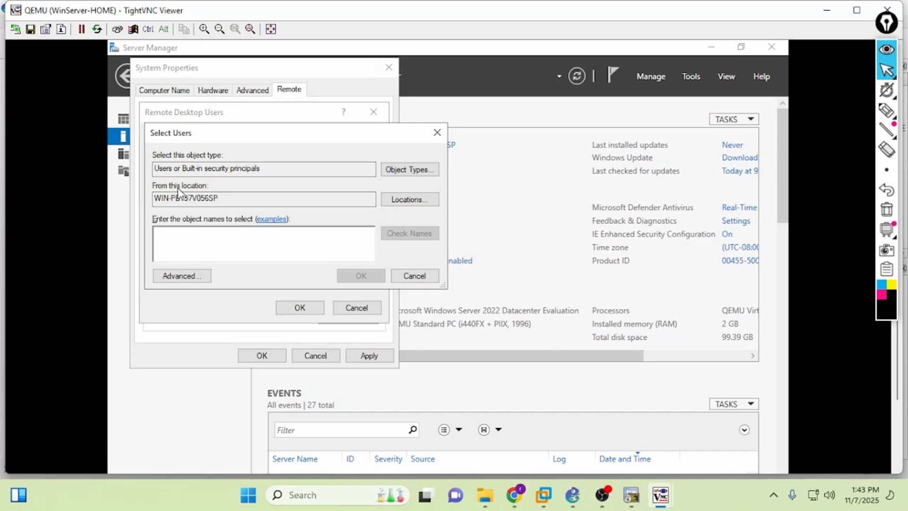
click(195, 279)
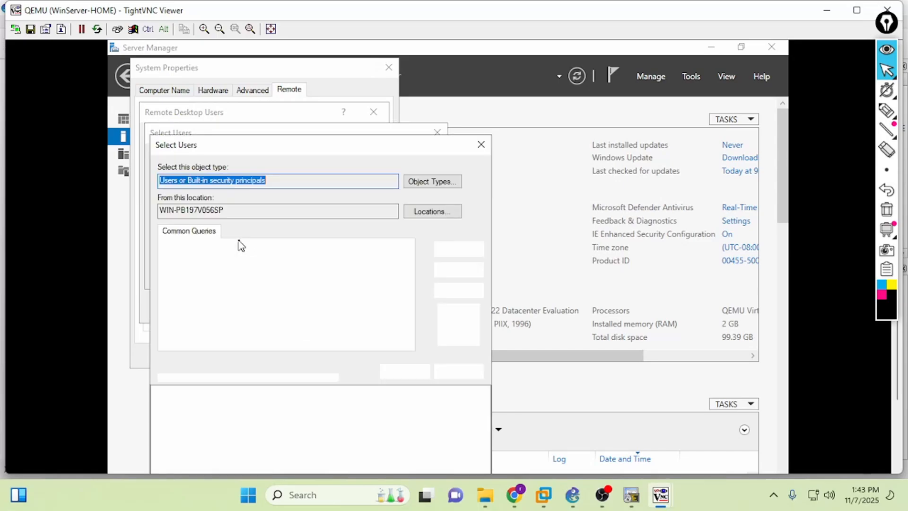
click(458, 269)
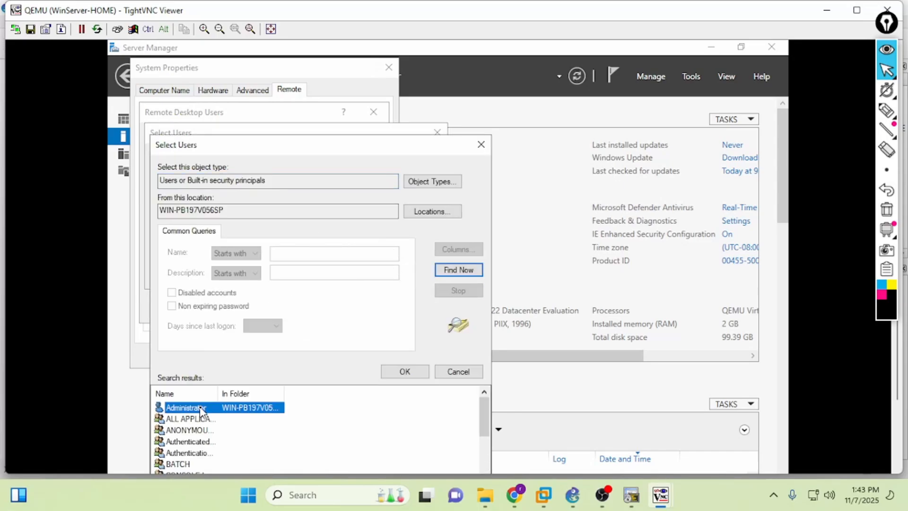
click(400, 374)
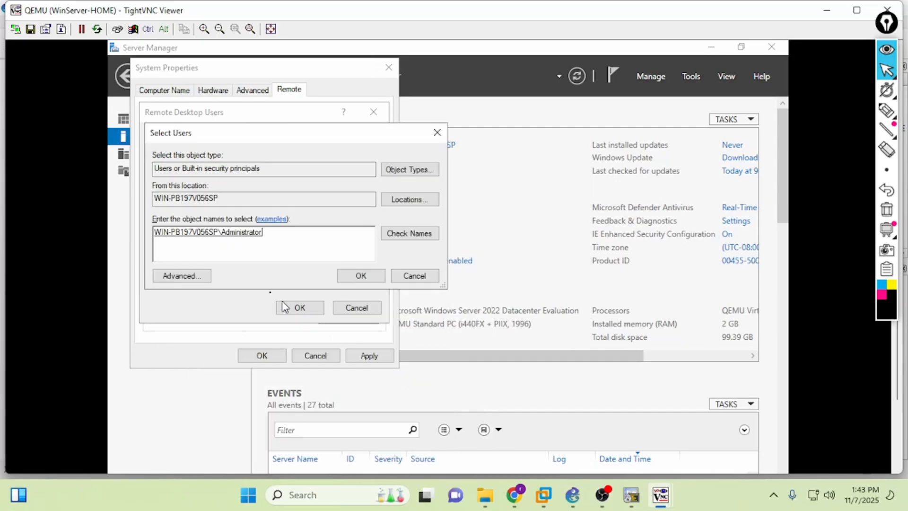
click(346, 279)
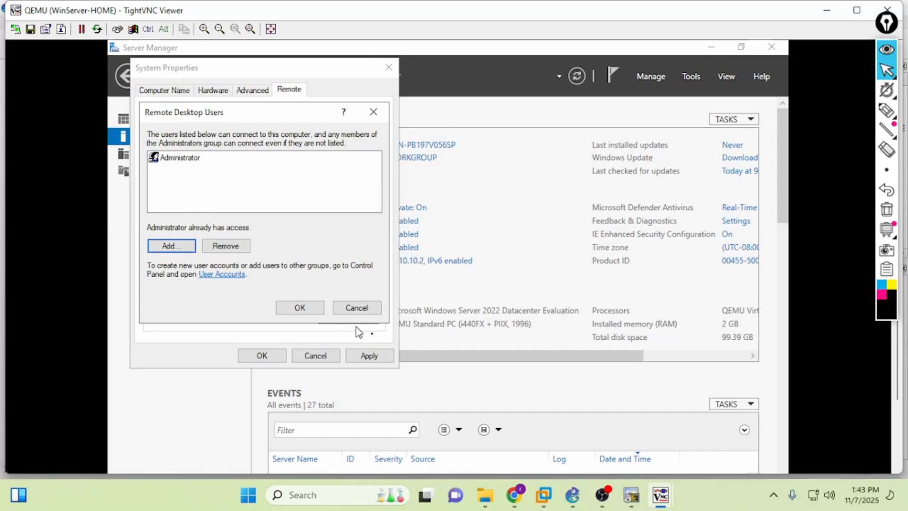
click(572, 495)
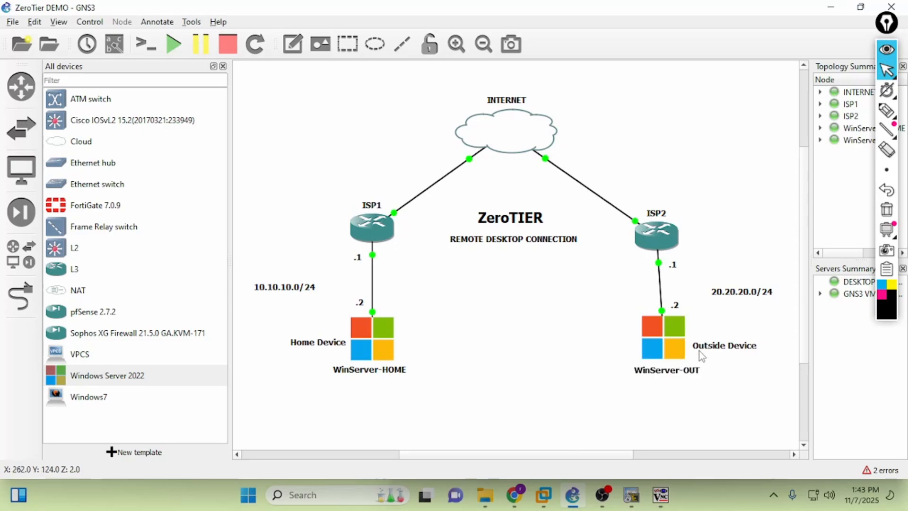
- Draw a quick annotation line over the topology and clear it
mouse_move(882, 127)
click(886, 110)
mouse_move(661, 387)
mouse_down()
mouse_move(612, 415)
mouse_move(414, 361)
mouse_move(419, 373)
mouse_up()
mouse_move(418, 352)
mouse_down()
mouse_move(442, 351)
mouse_move(417, 370)
mouse_up()
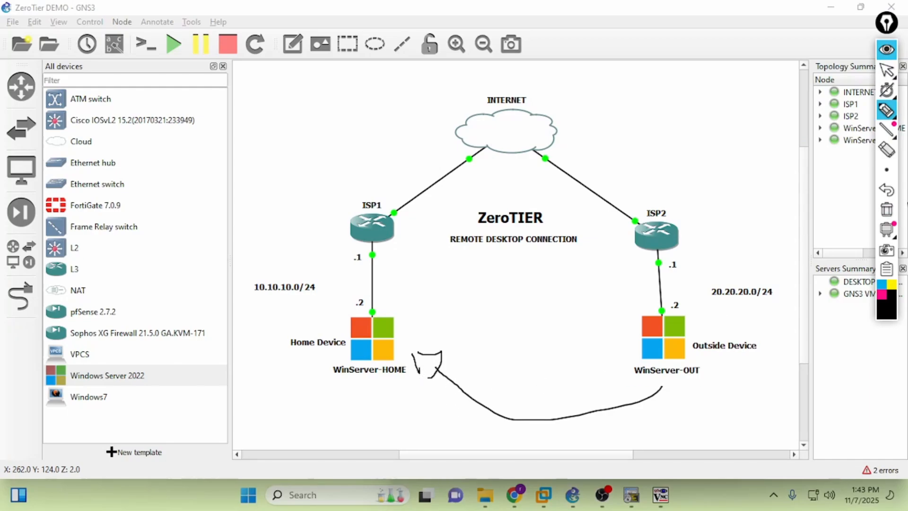
click(886, 209)
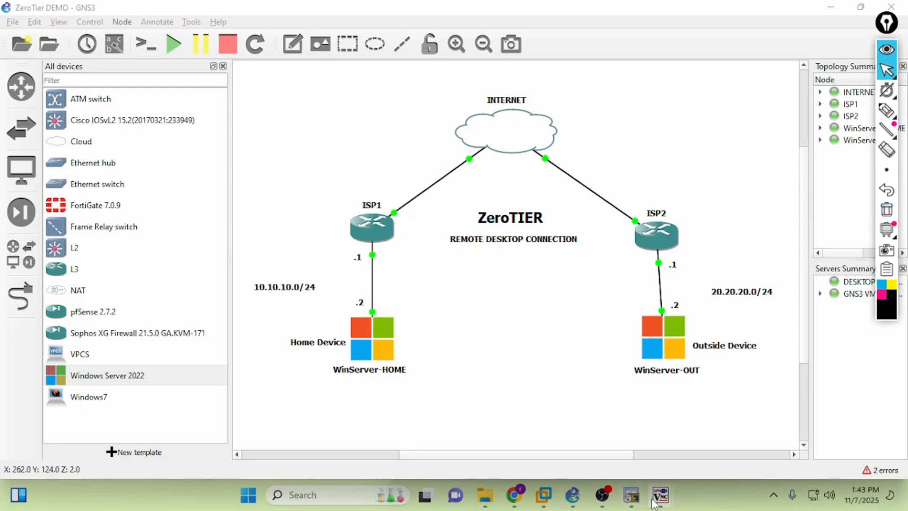
- Confirm the Remote Desktop Users and System Properties dialogs on WinServer-HOME with OK
mouse_move(660, 495)
click(586, 425)
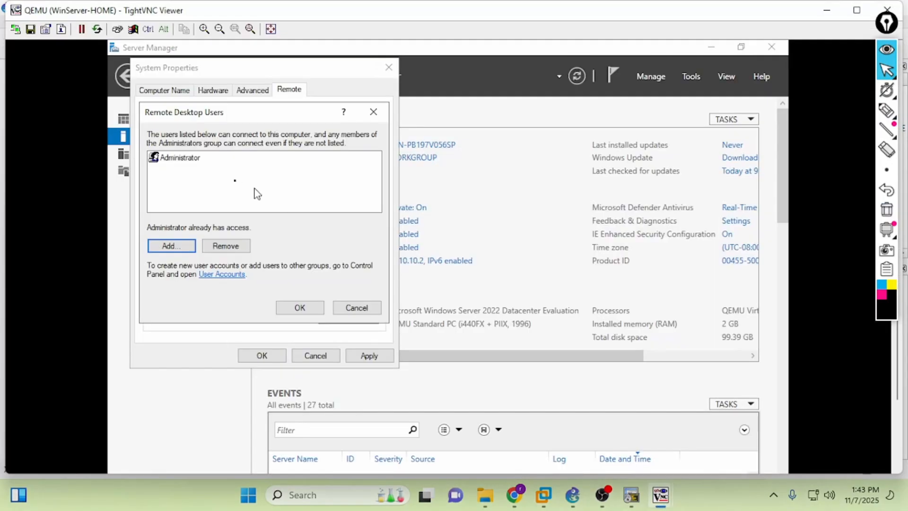
click(299, 308)
click(263, 355)
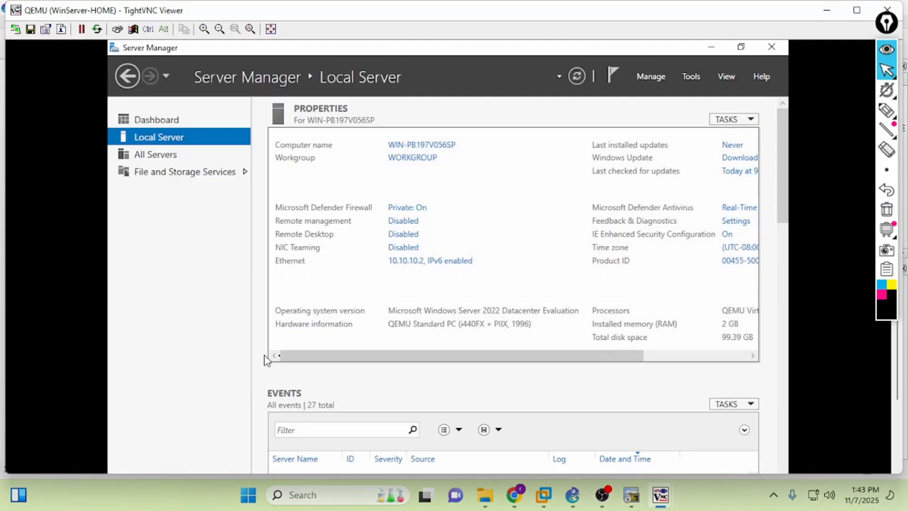
mouse_move(660, 495)
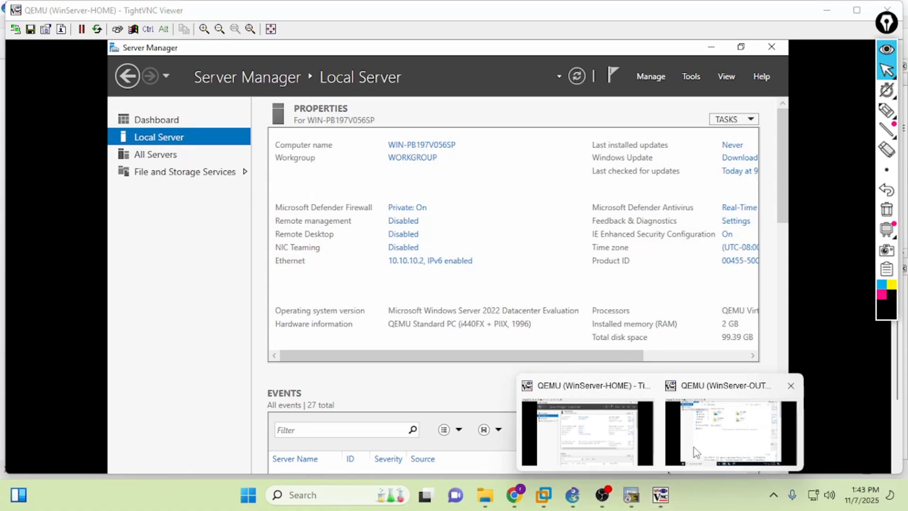
mouse_move(695, 452)
click(572, 495)
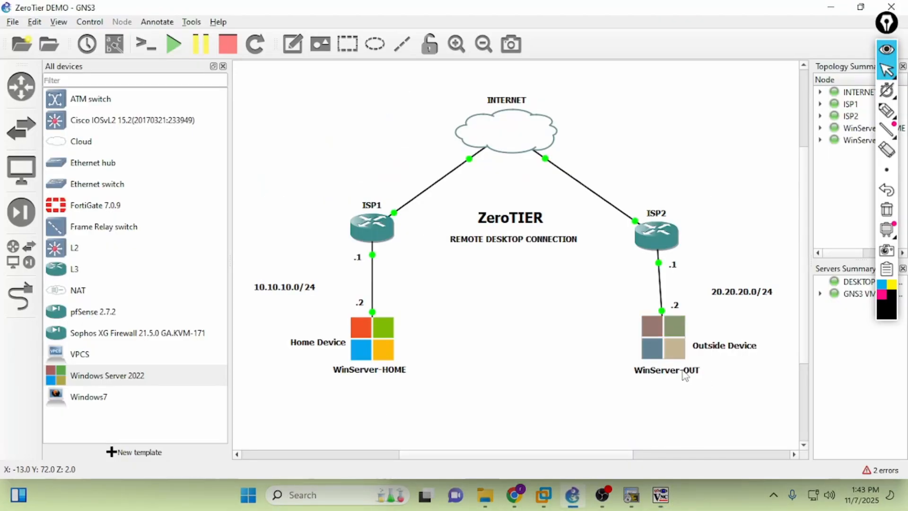
- Open the WinServer-OUT console and close its File Explorer window
double_click(680, 357)
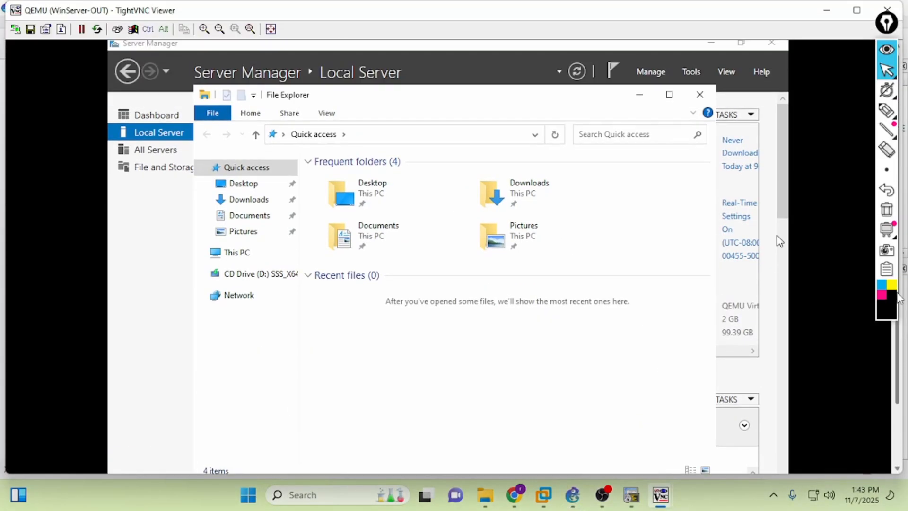
click(701, 98)
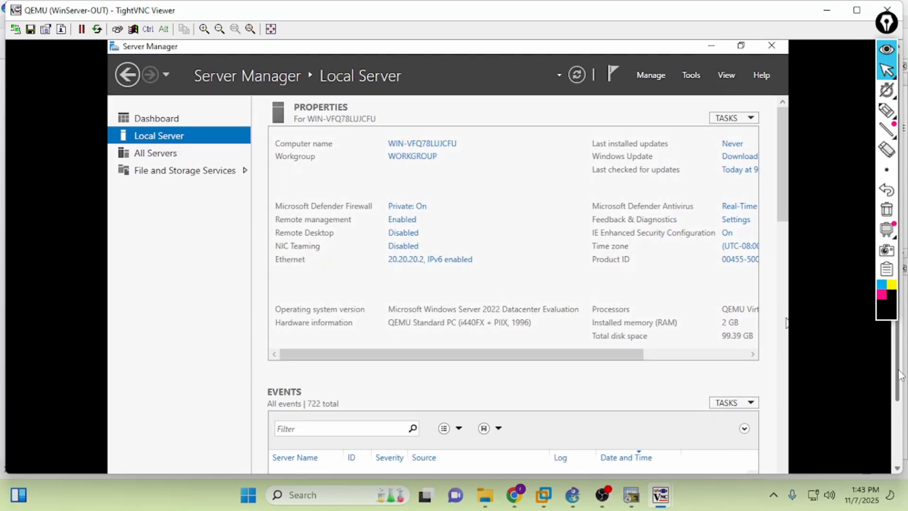
scroll(897, 376, down, 2)
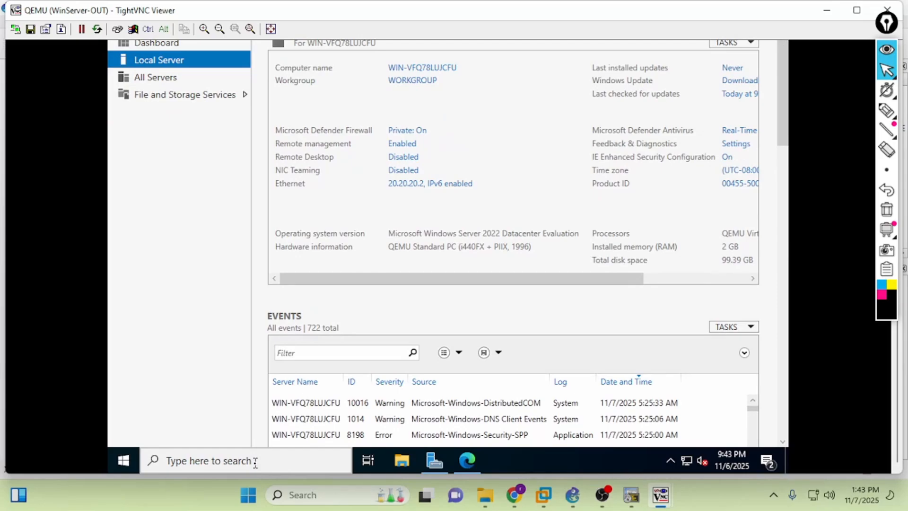
- Launch Remote Desktop Connection on WinServer-OUT from a 'remote desk' search, ready for a computer address
click(256, 469)
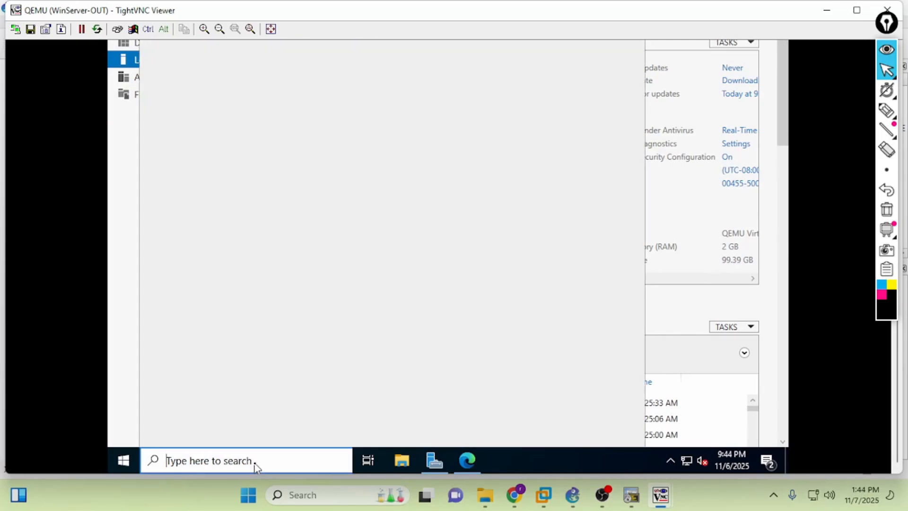
text(remote desk)
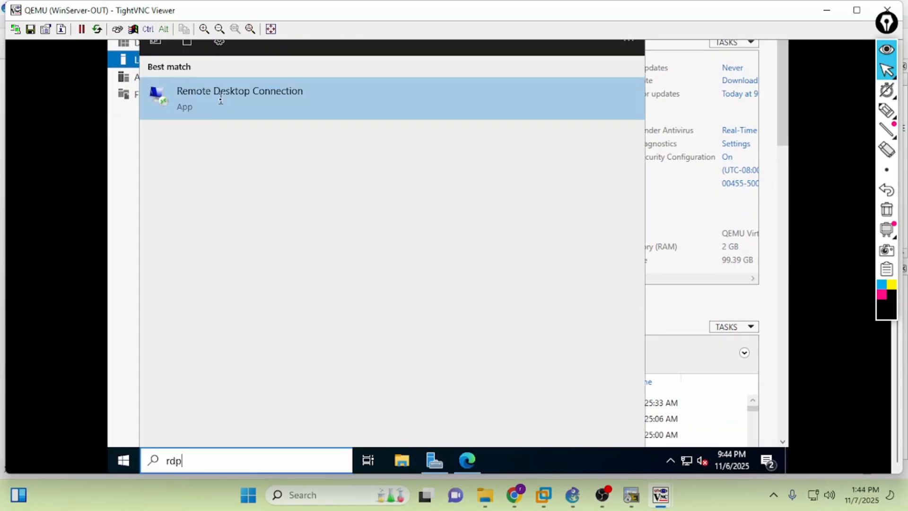
click(187, 109)
click(421, 126)
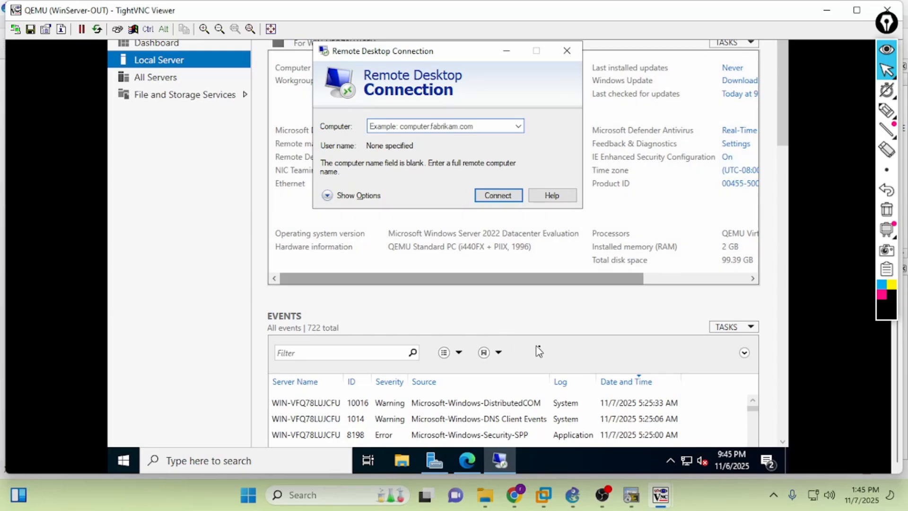
click(631, 494)
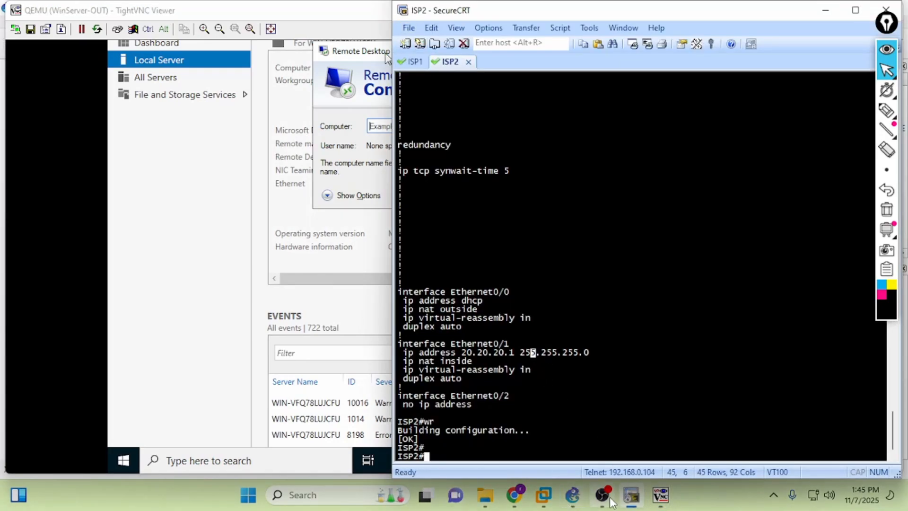
- On the ISP1 router, run sh ip int br and select the Ethernet0/0 address 192.168.0.109
click(572, 495)
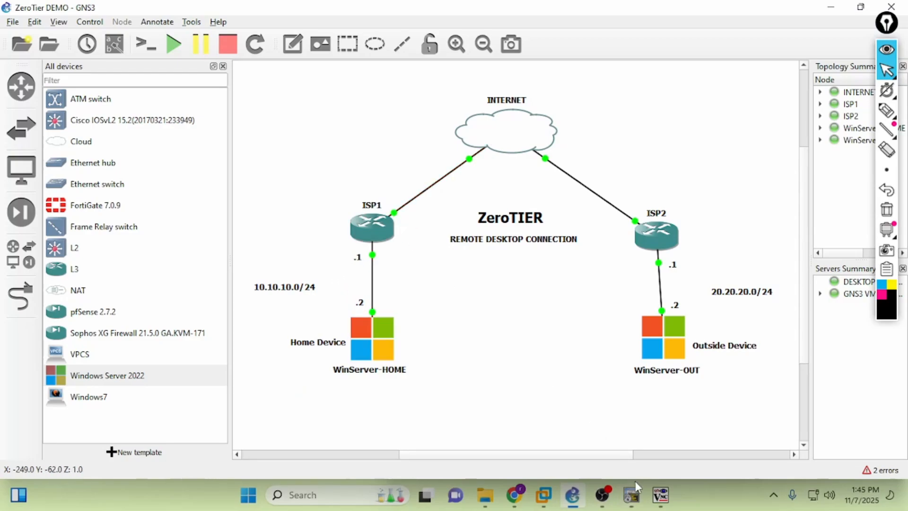
click(661, 494)
click(631, 495)
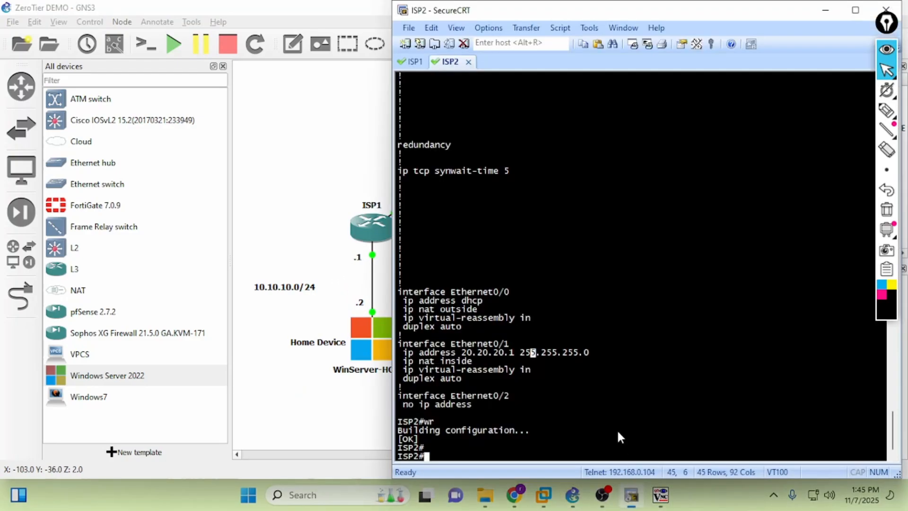
text(sh ip int br)
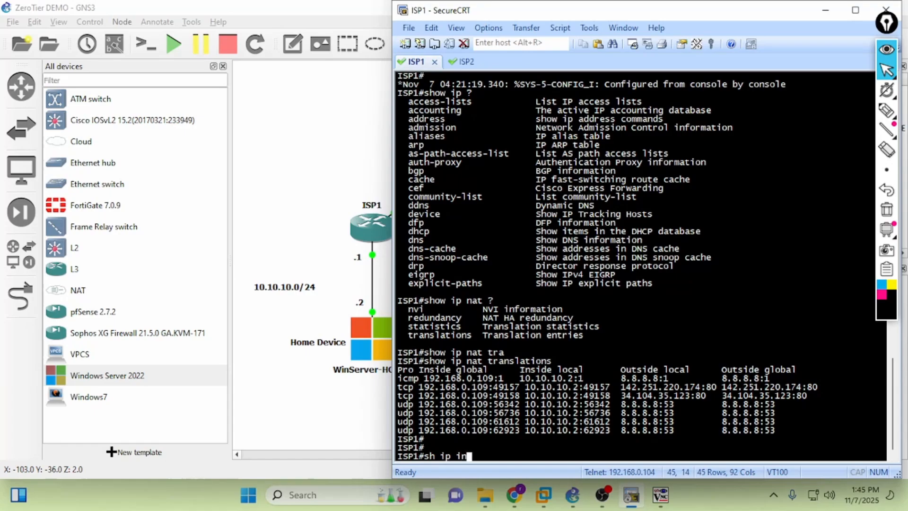
key(Return)
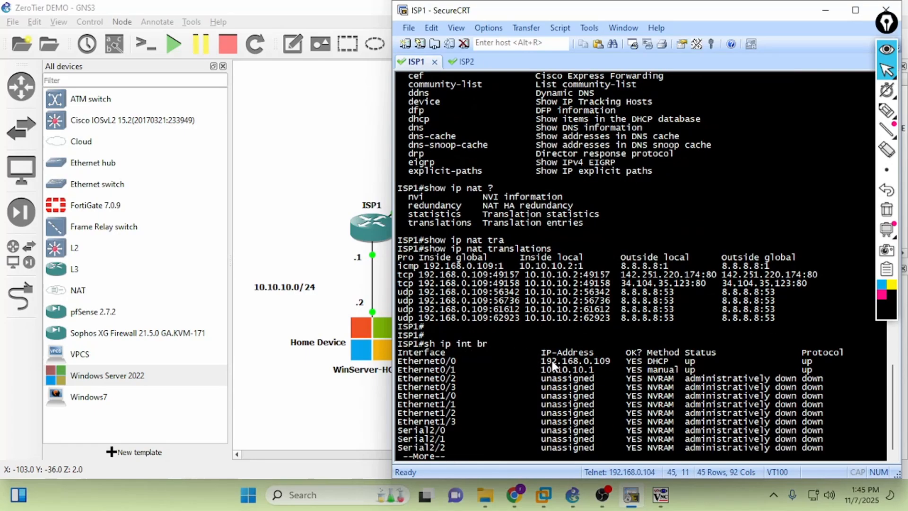
drag(543, 365, 584, 368)
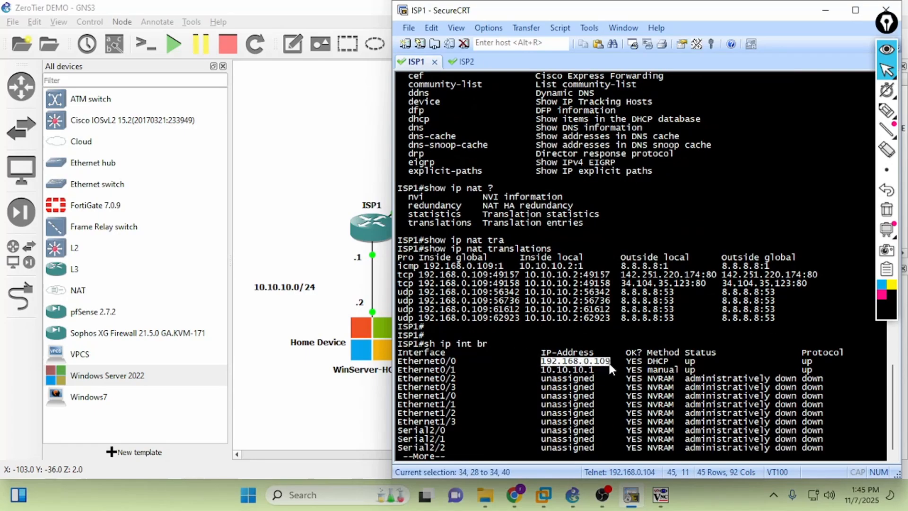
- Attempt a Remote Desktop connection from WinServer-OUT to 192.168.0.109 and dismiss the connection failure error
mouse_move(661, 494)
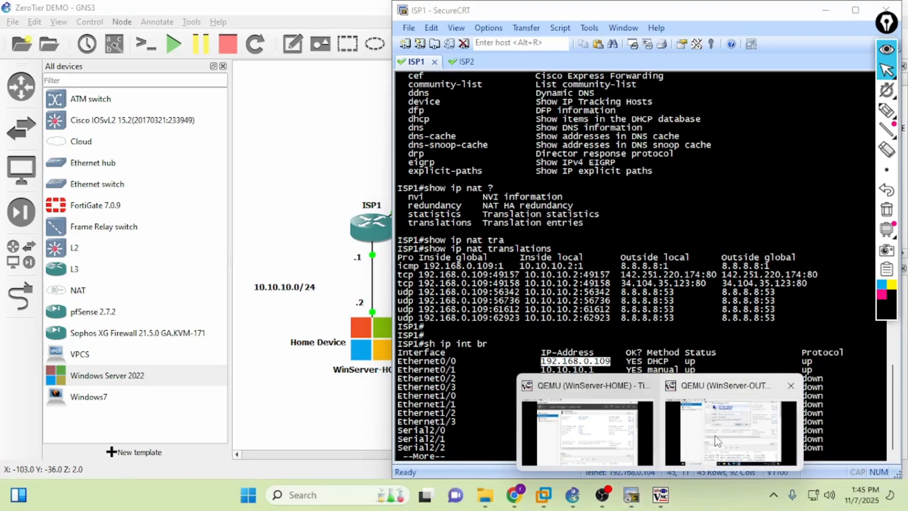
click(717, 440)
text(192.168.0)
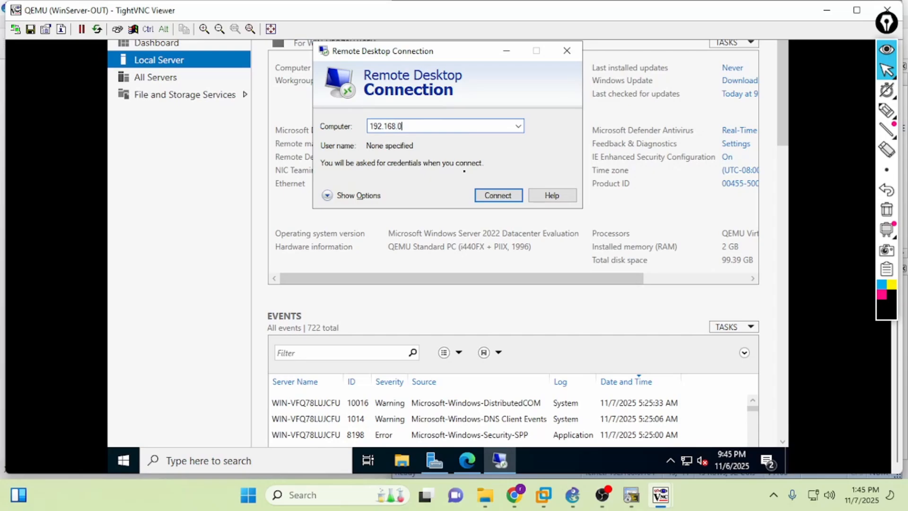
text(9)
key(Return)
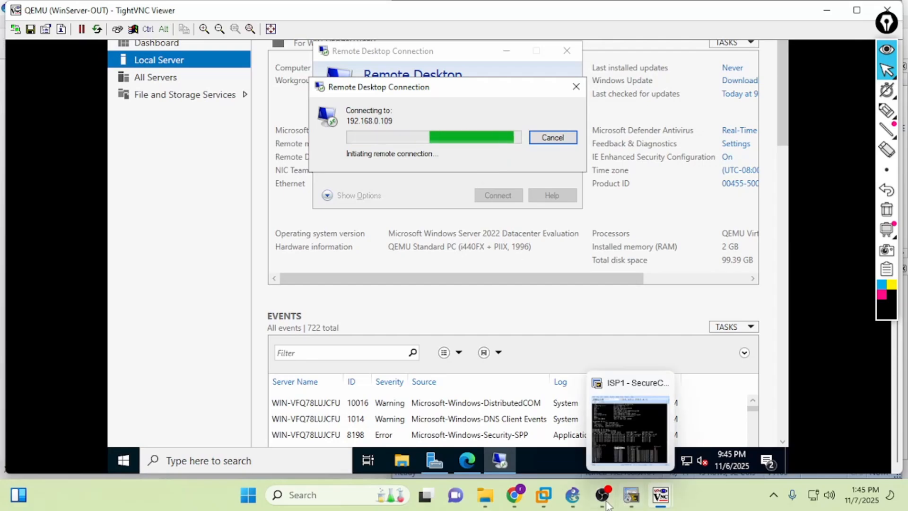
click(575, 504)
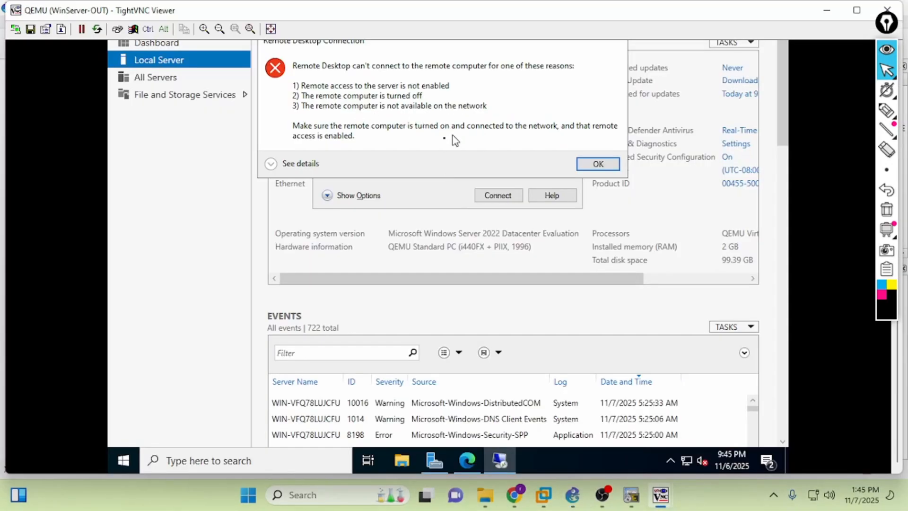
click(594, 162)
drag(899, 418, 897, 351)
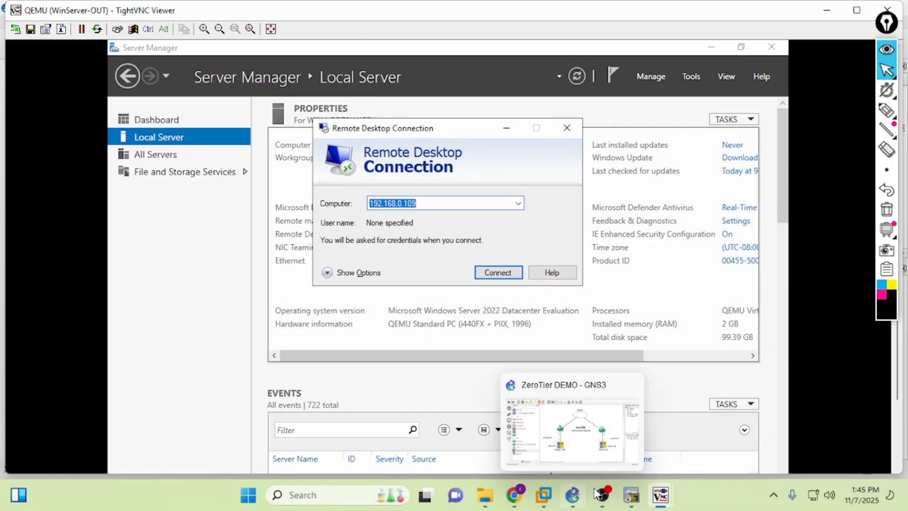
- On WinServer-HOME, open the downloaded ZeroTier One.msi installer from the download bar
mouse_move(661, 495)
click(595, 447)
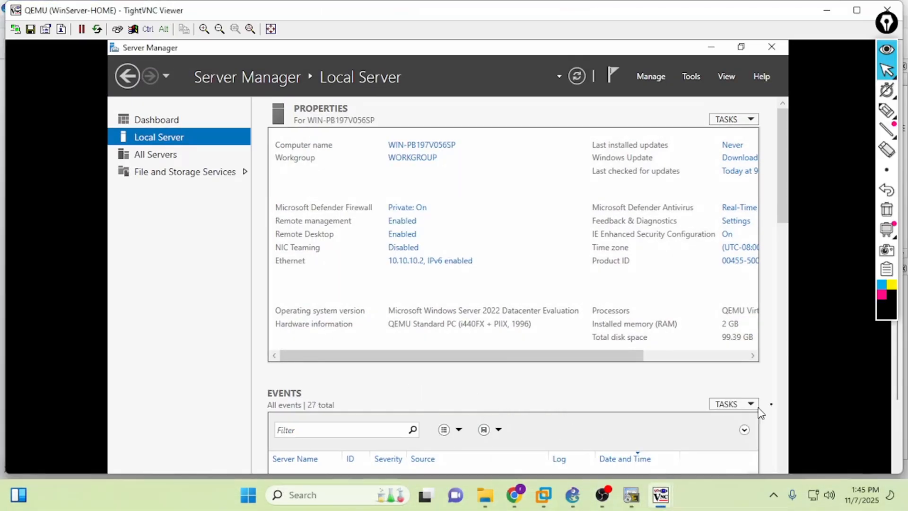
drag(898, 364, 897, 433)
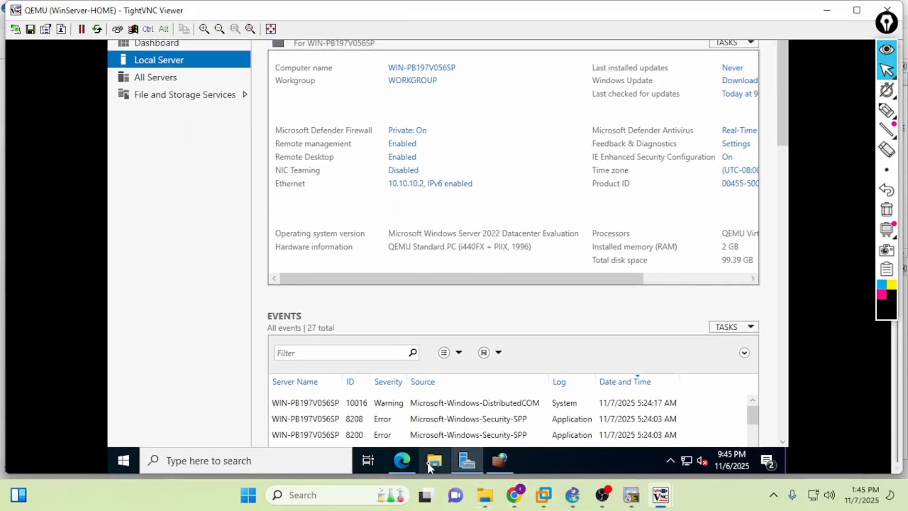
click(402, 461)
click(308, 436)
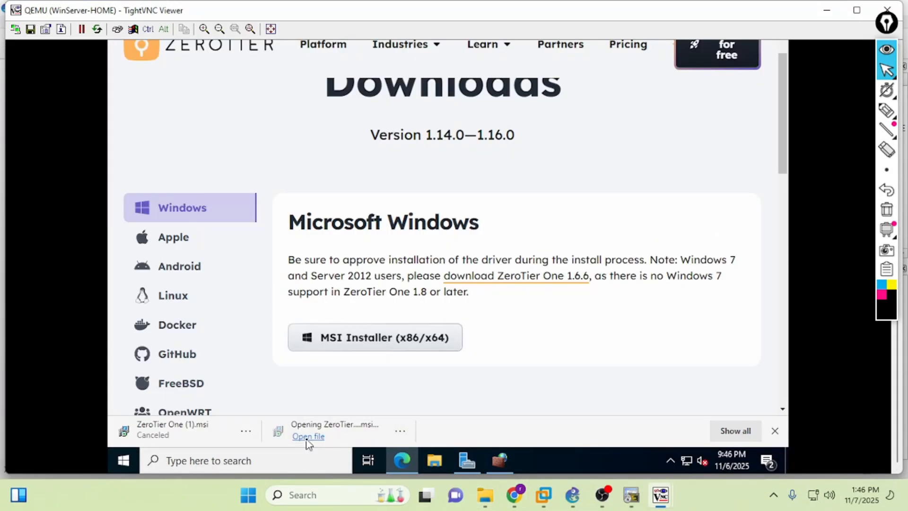
click(498, 461)
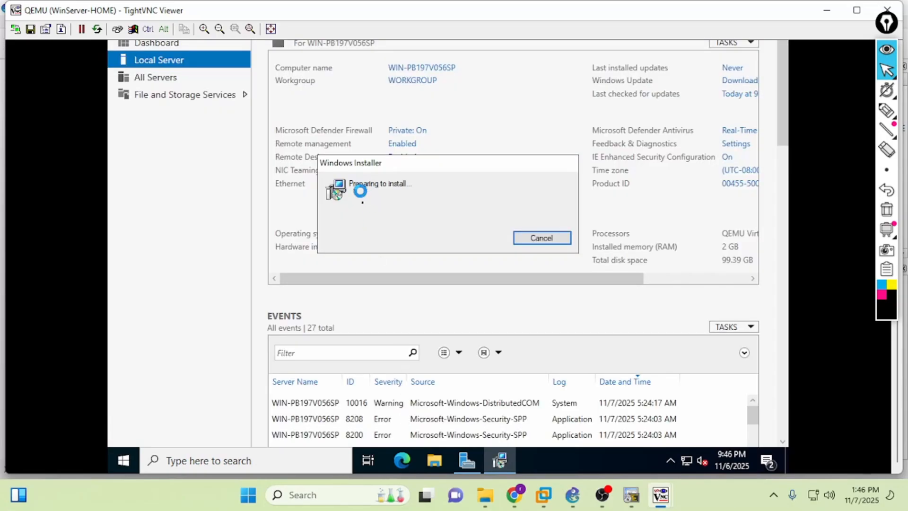
- Begin the ZeroTier One installation on WinServer-HOME
mouse_move(660, 494)
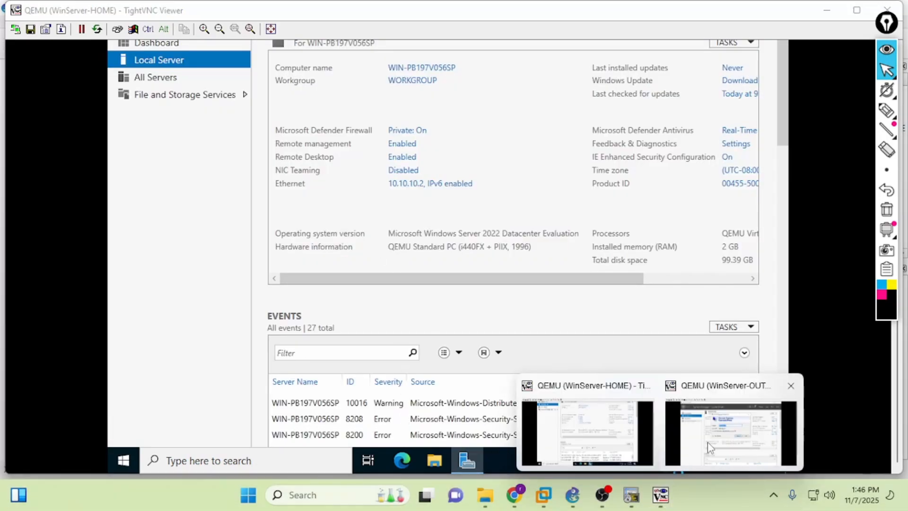
click(707, 441)
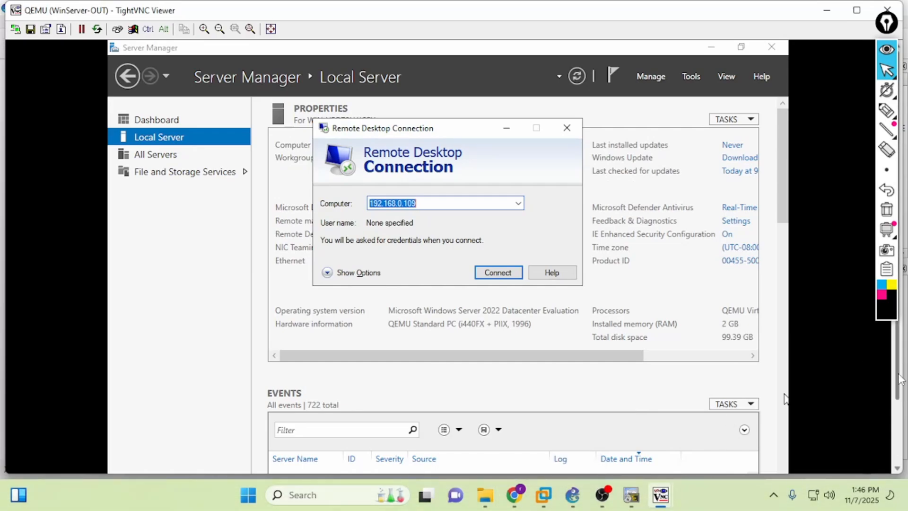
click(435, 461)
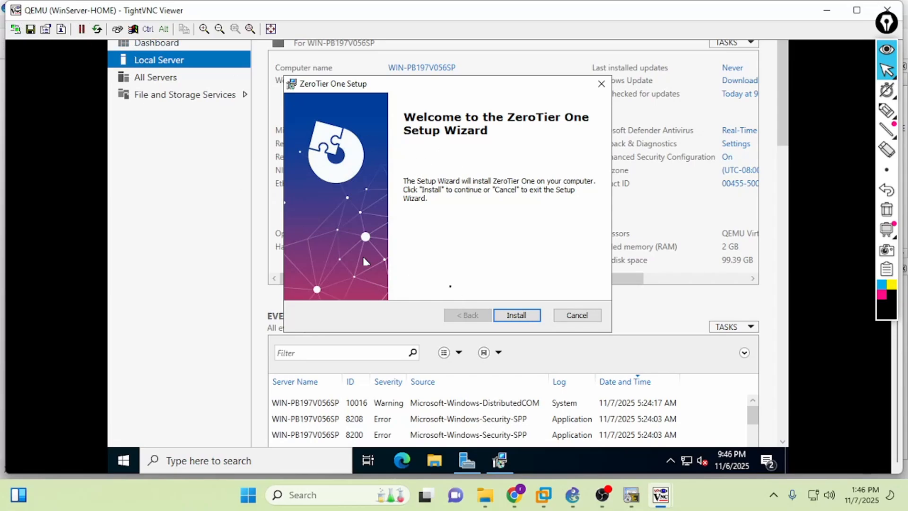
click(521, 317)
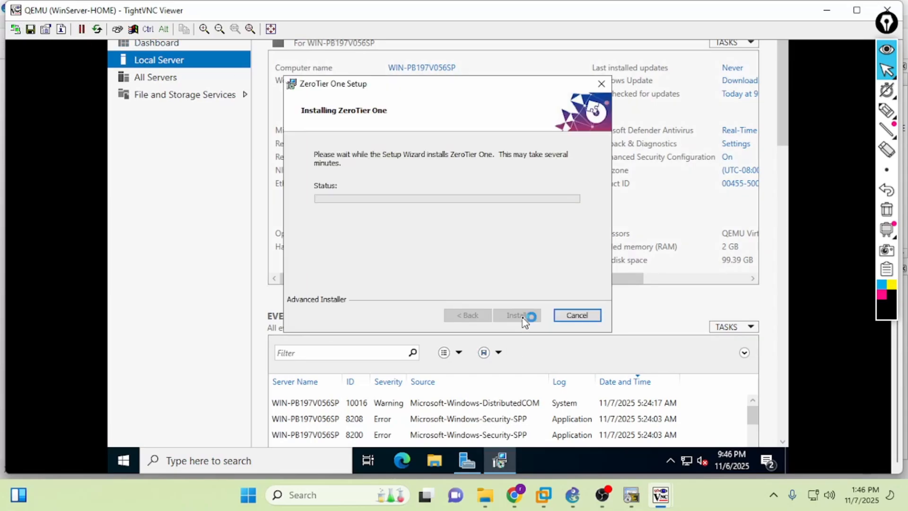
- Launch the ZeroTier One installer on WinServer-OUT, then open Windows search on WinServer-HOME
mouse_move(660, 494)
click(701, 441)
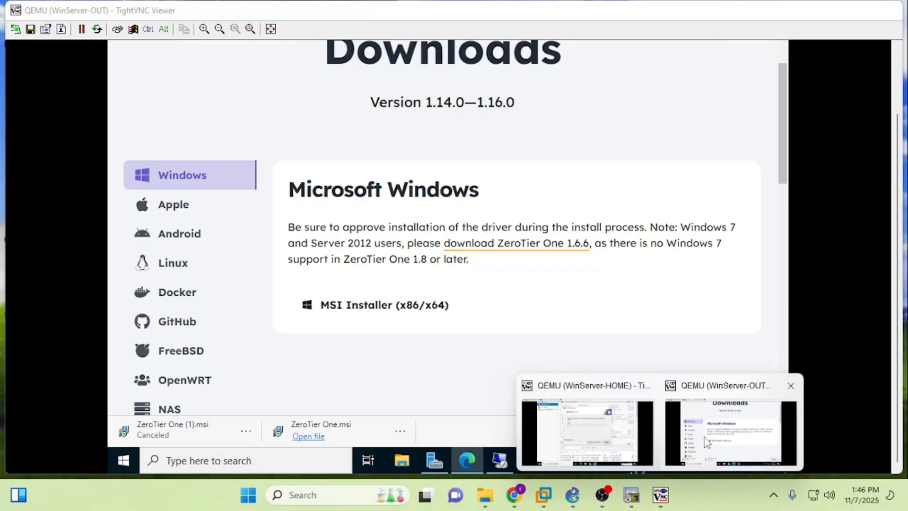
click(315, 438)
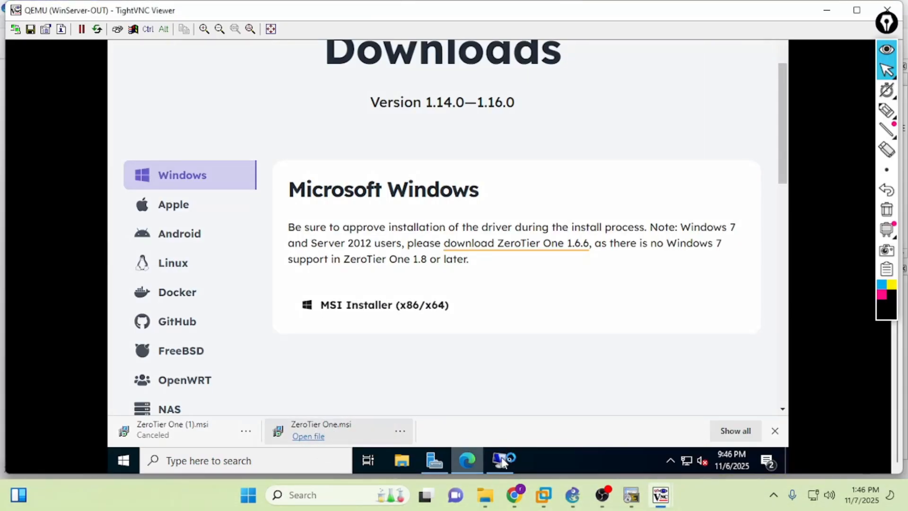
mouse_move(660, 494)
click(620, 441)
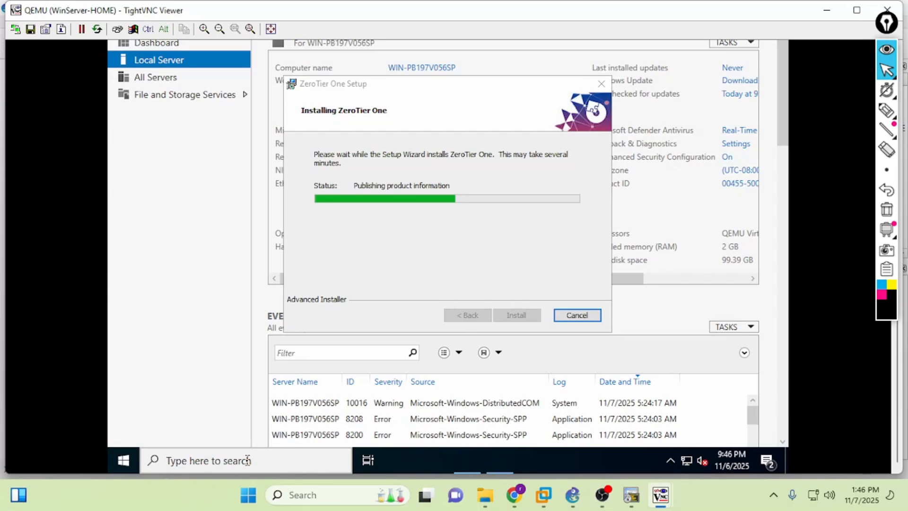
click(247, 460)
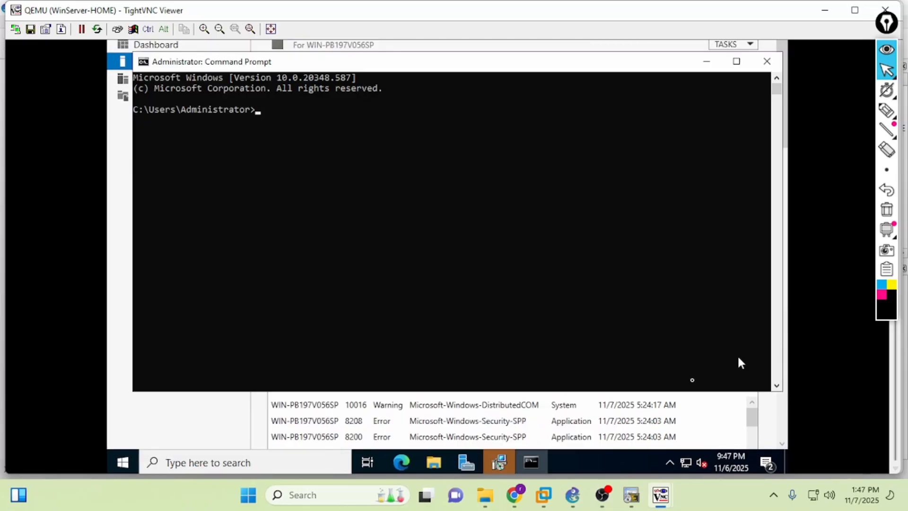
- Finish the ZeroTier setup on WinServer-HOME and run ipconfig to check its 10.10.10.2 address
click(498, 462)
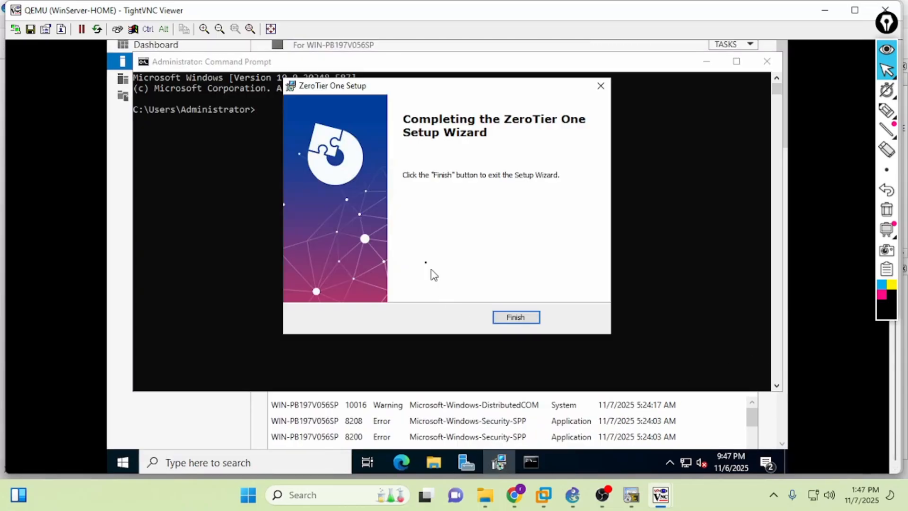
click(508, 316)
click(507, 316)
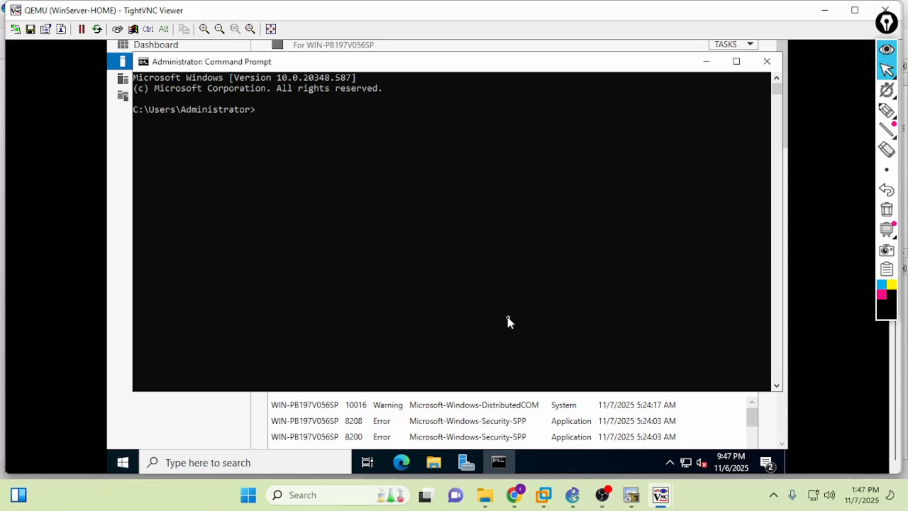
text(ipconfig)
key(Return)
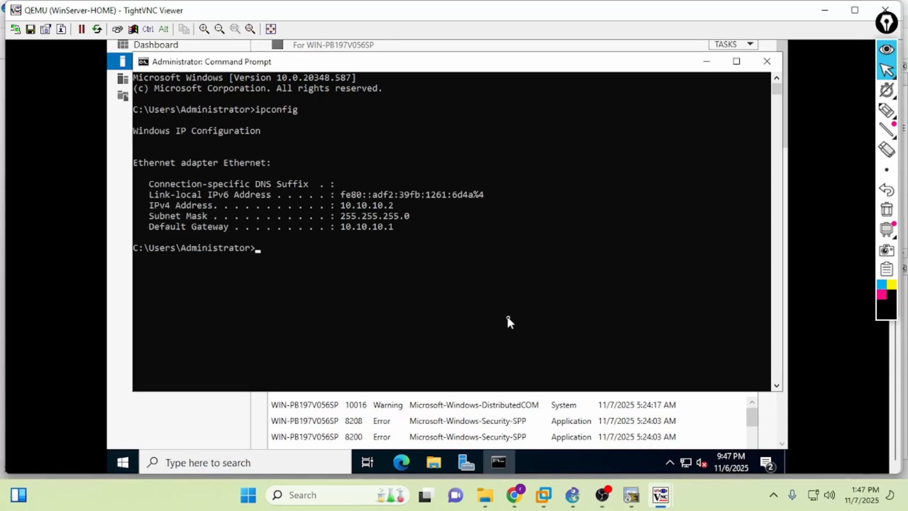
drag(135, 164, 405, 235)
click(405, 234)
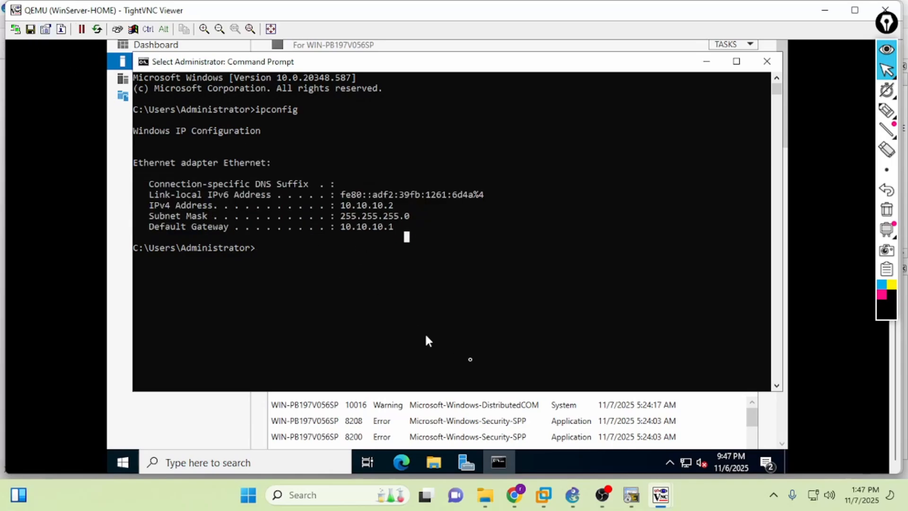
- Install ZeroTier One on WinServer-OUT and run ipconfig there to check 20.20.20.2
mouse_move(661, 494)
click(794, 454)
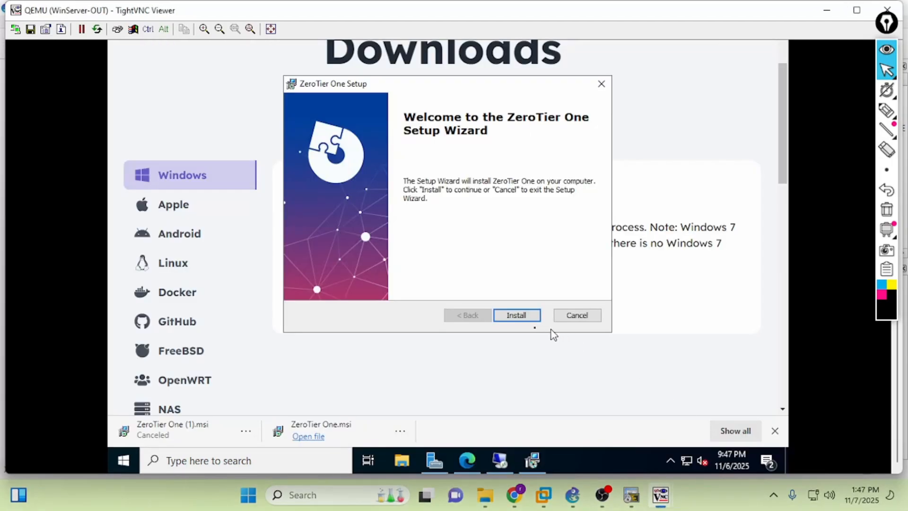
click(520, 317)
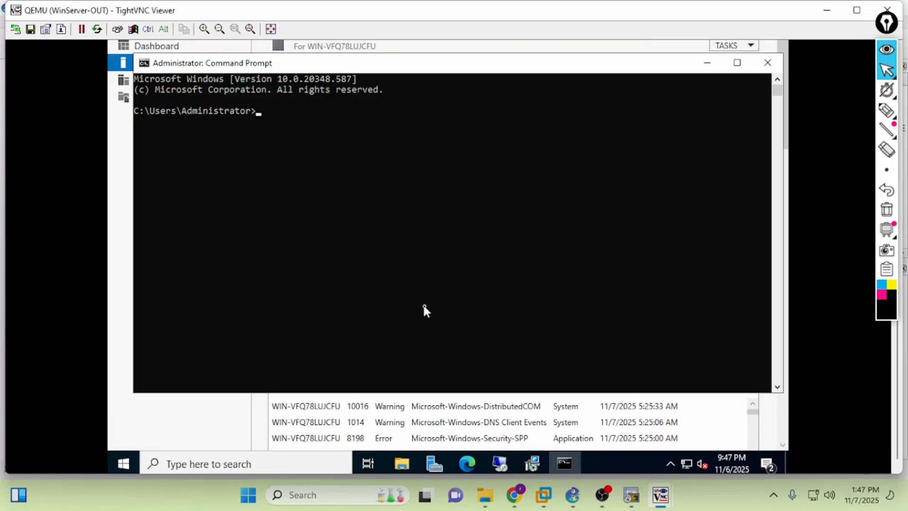
drag(423, 303, 445, 301)
text(ipconfig)
key(Return)
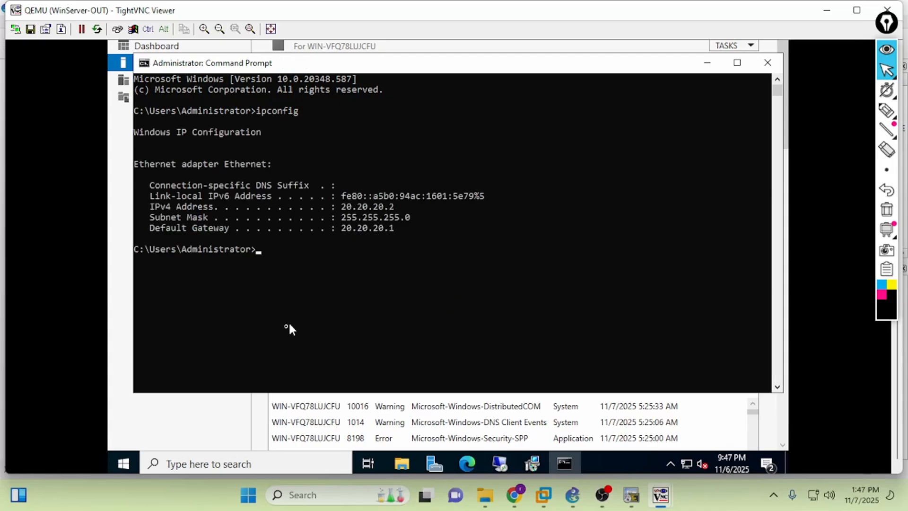
- Minimize the Command Prompt windows on WinServer-OUT and WinServer-HOME
click(564, 463)
click(661, 494)
click(589, 431)
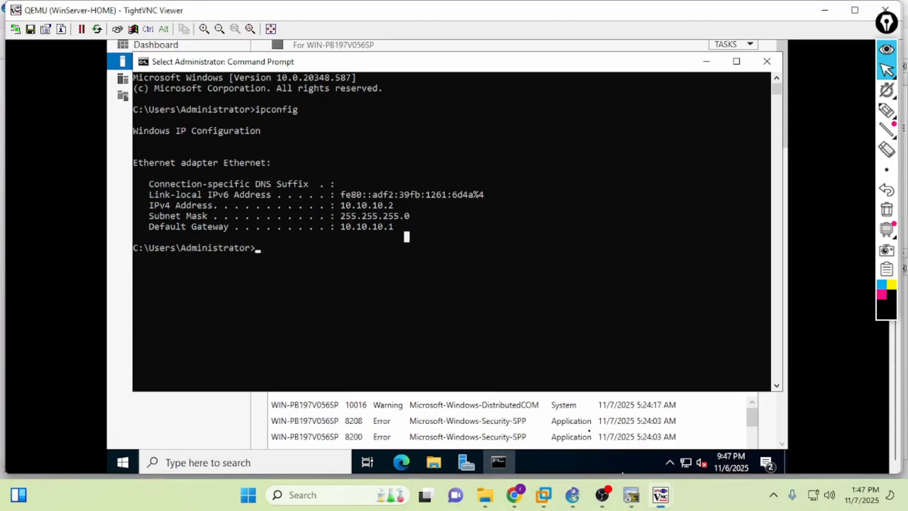
click(707, 61)
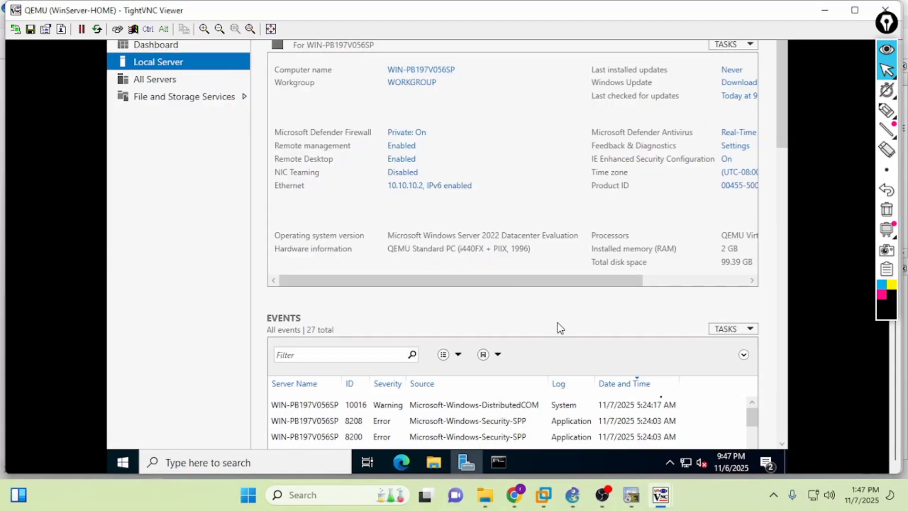
- Check WinServer-HOME's ZeroTier tray menu shows no joined networks, then go to TheNetworkLab's Central page
click(667, 461)
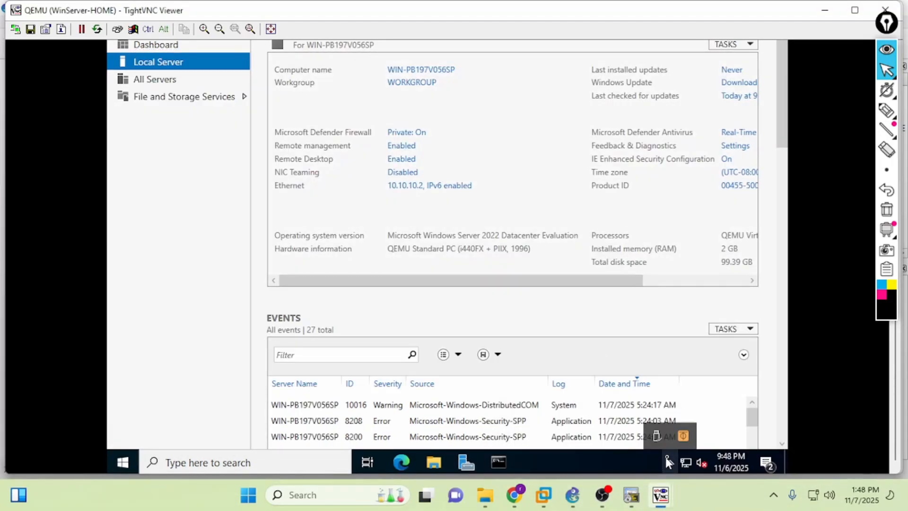
click(683, 435)
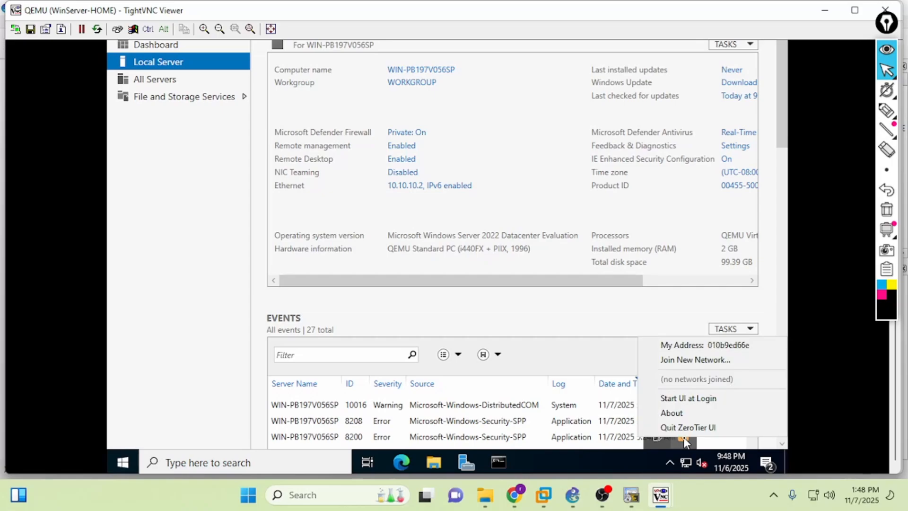
click(680, 458)
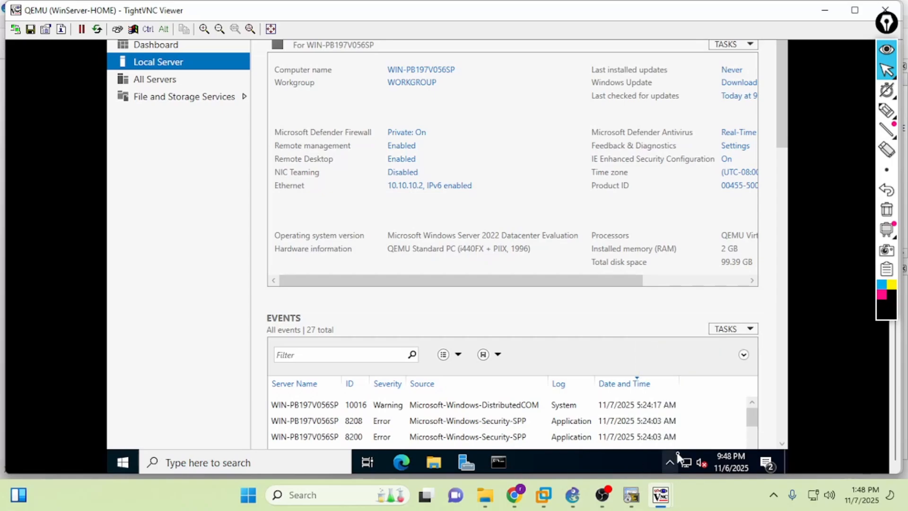
click(671, 463)
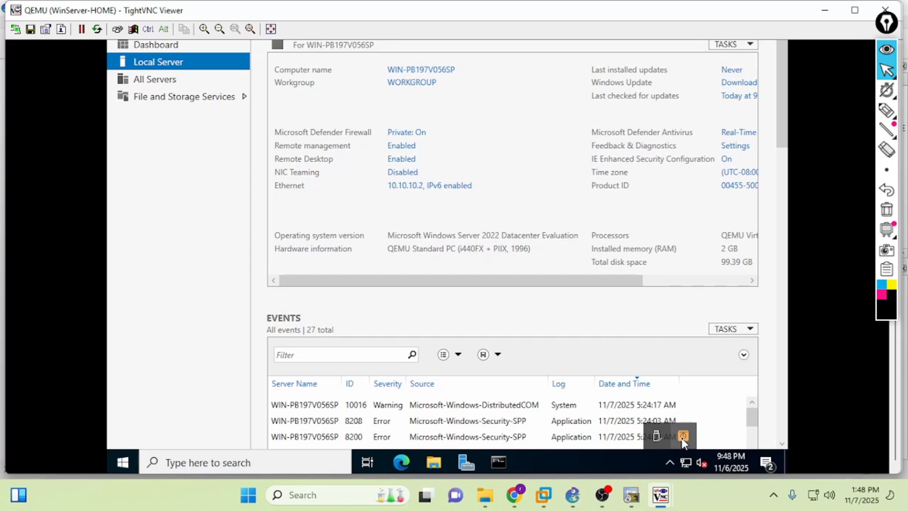
click(682, 439)
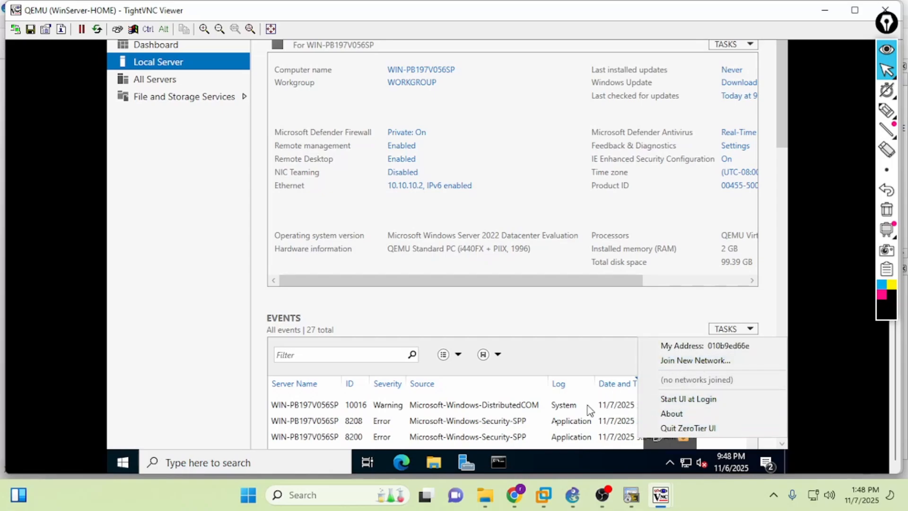
click(514, 494)
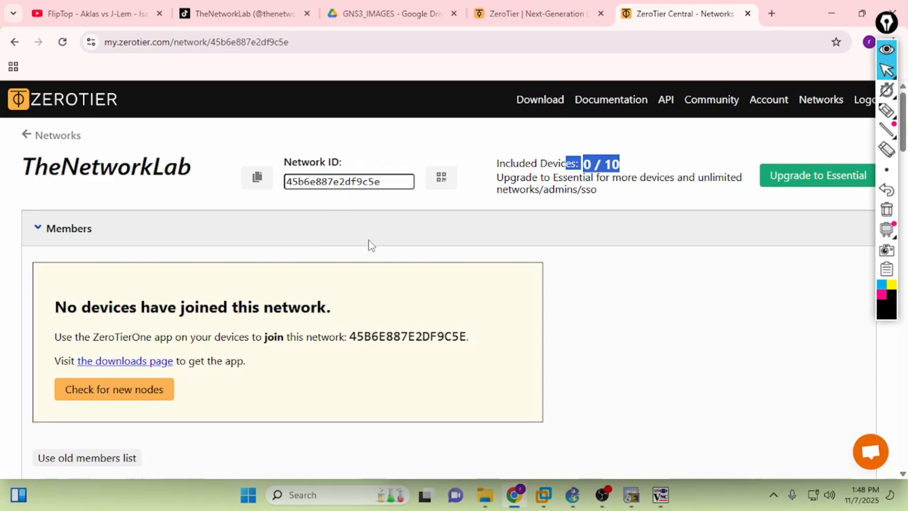
- Enlarge the WinServer-HOME viewer to 150%, restart that VM, and bring up WinServer-OUT's session
click(382, 202)
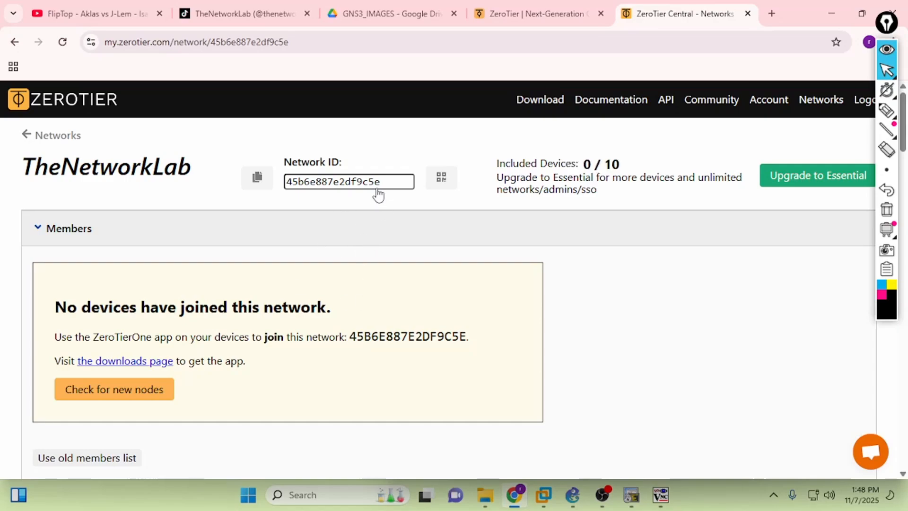
click(656, 496)
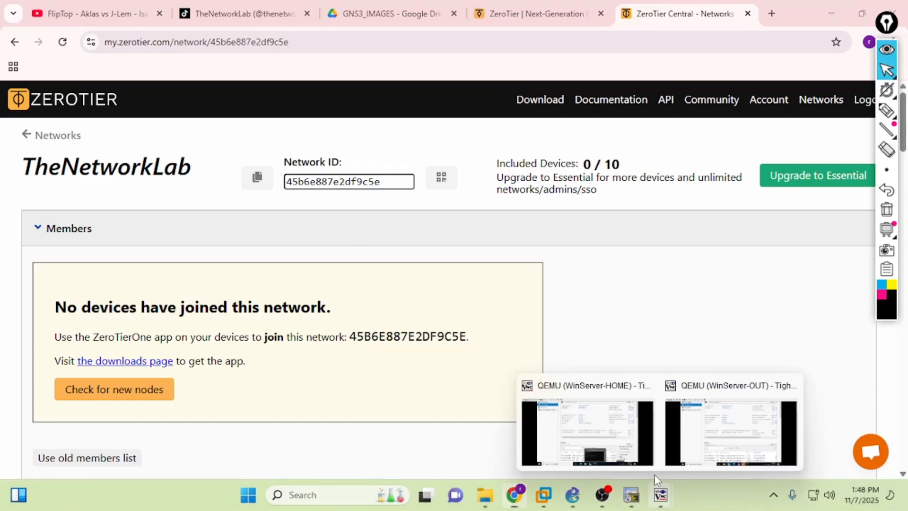
click(596, 437)
drag(701, 44, 470, 23)
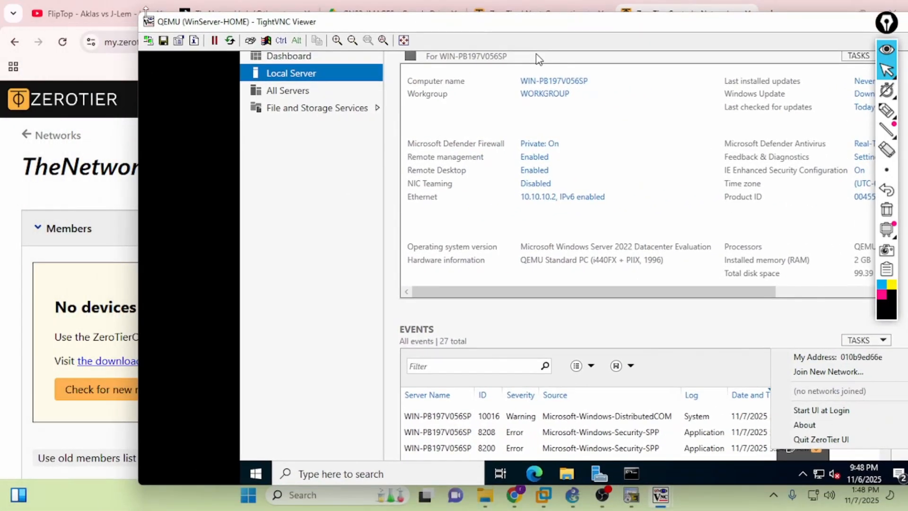
drag(140, 14, 16, 9)
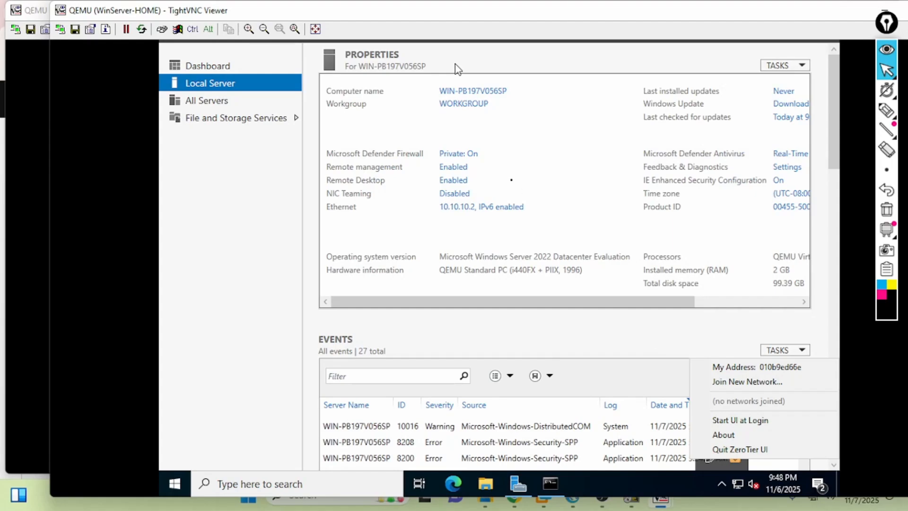
click(250, 29)
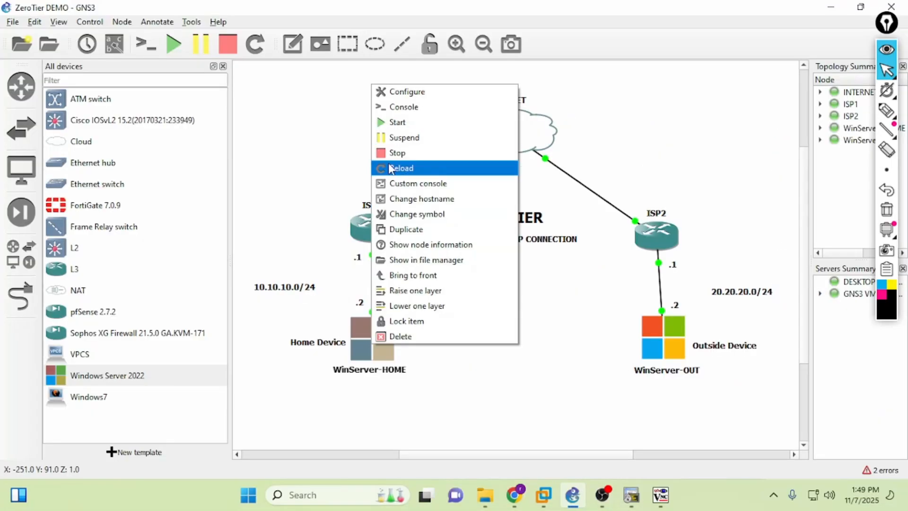
click(398, 168)
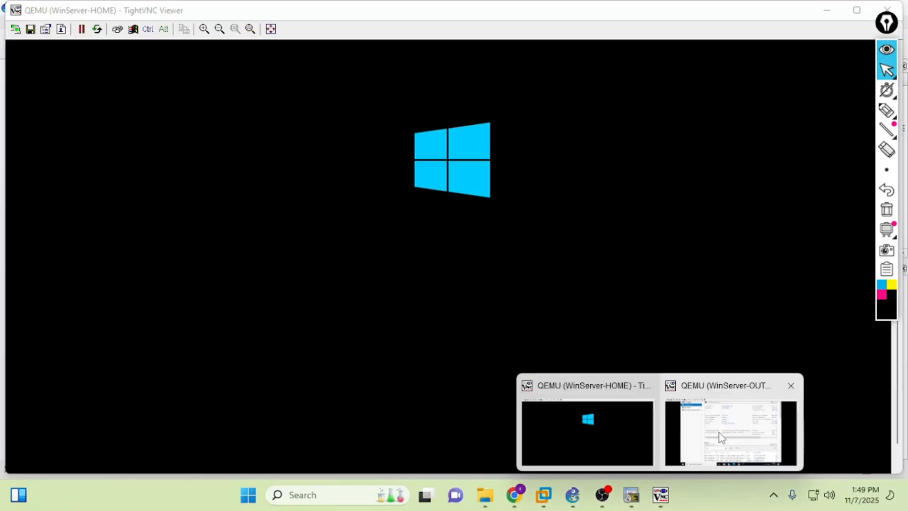
click(721, 437)
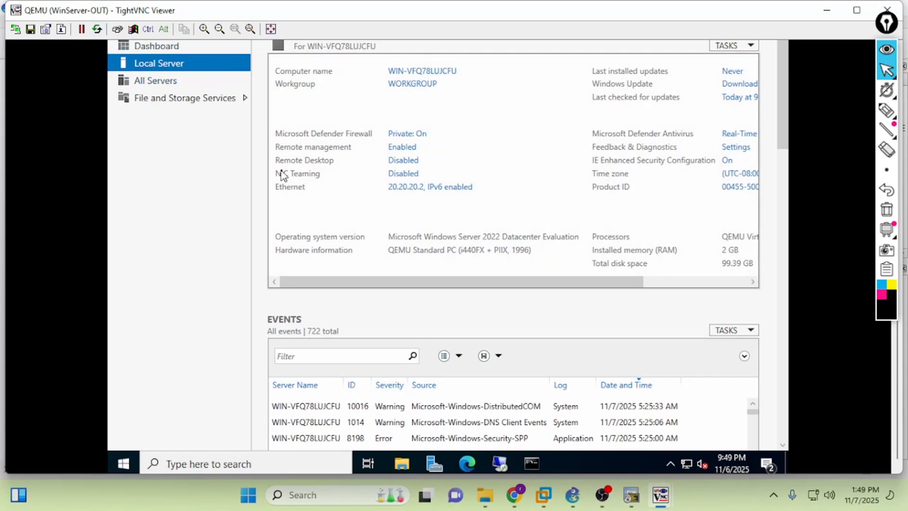
- Open Join New Network... from WinServer-OUT's ZeroTier tray menu and centre the dialog
click(671, 464)
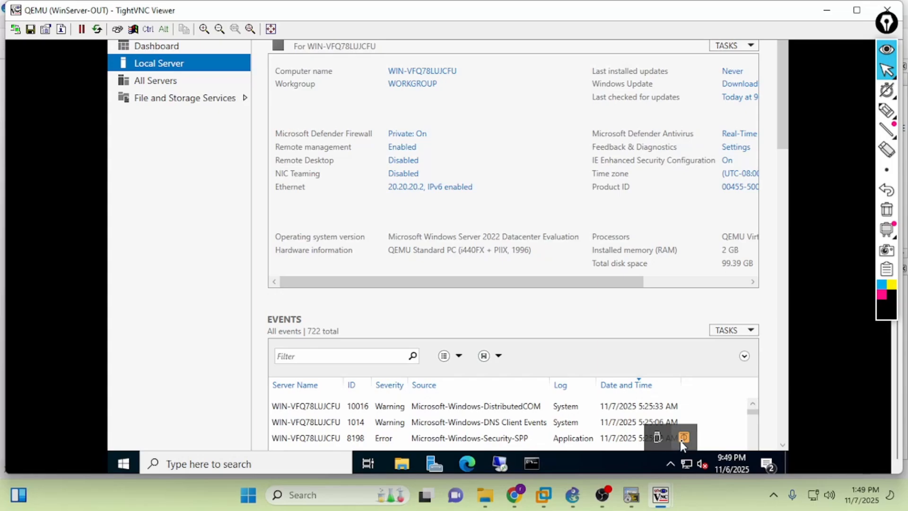
click(682, 439)
click(685, 363)
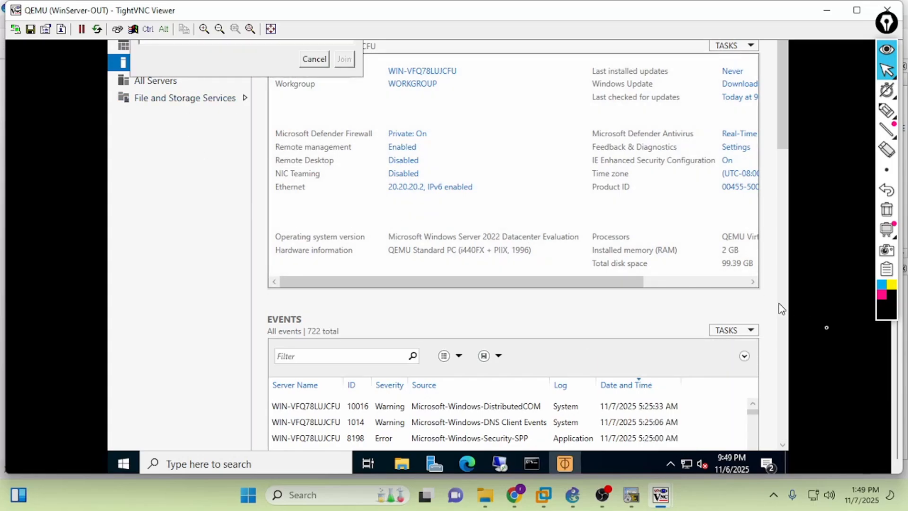
drag(896, 331, 897, 284)
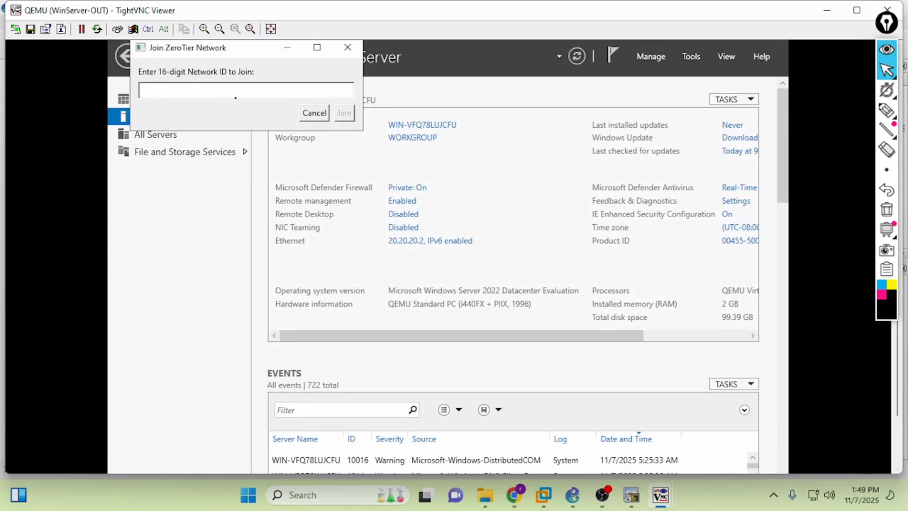
drag(190, 52, 420, 208)
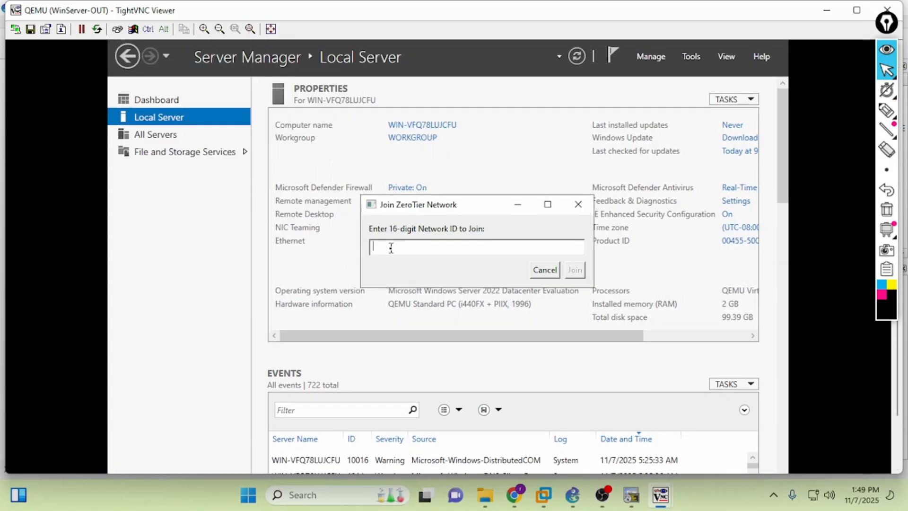
- Copy TheNetworkLab's network ID from ZeroTier Central
click(514, 496)
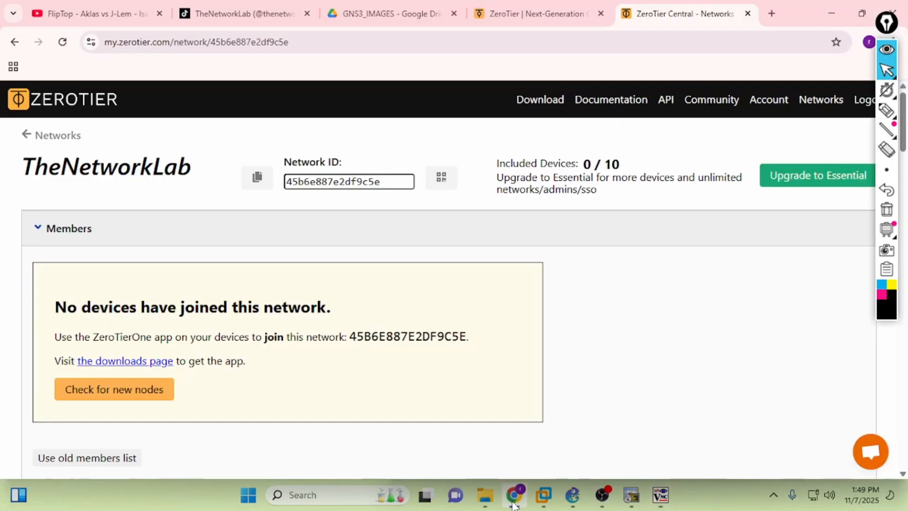
click(252, 182)
mouse_move(660, 495)
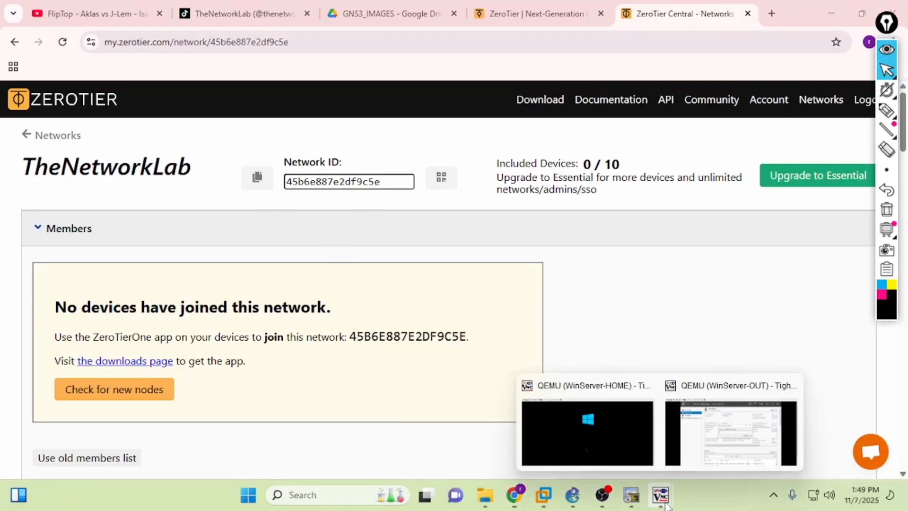
click(731, 433)
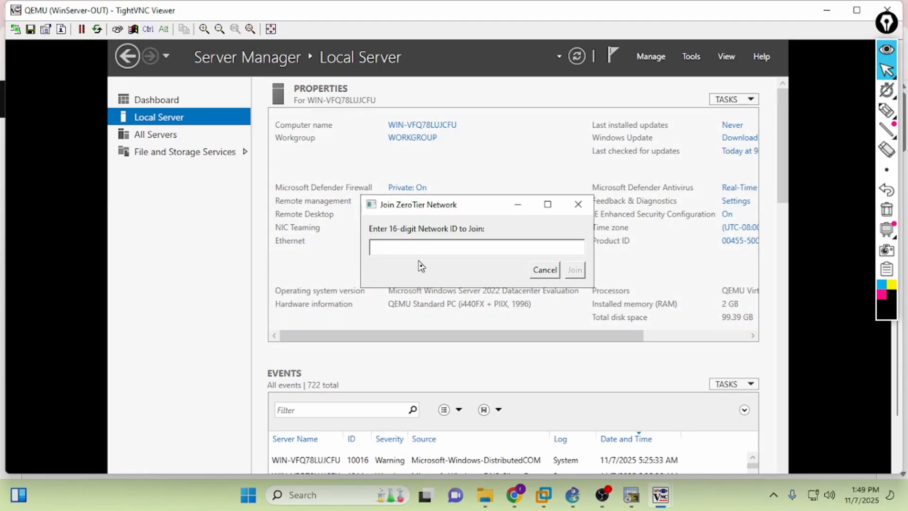
click(517, 499)
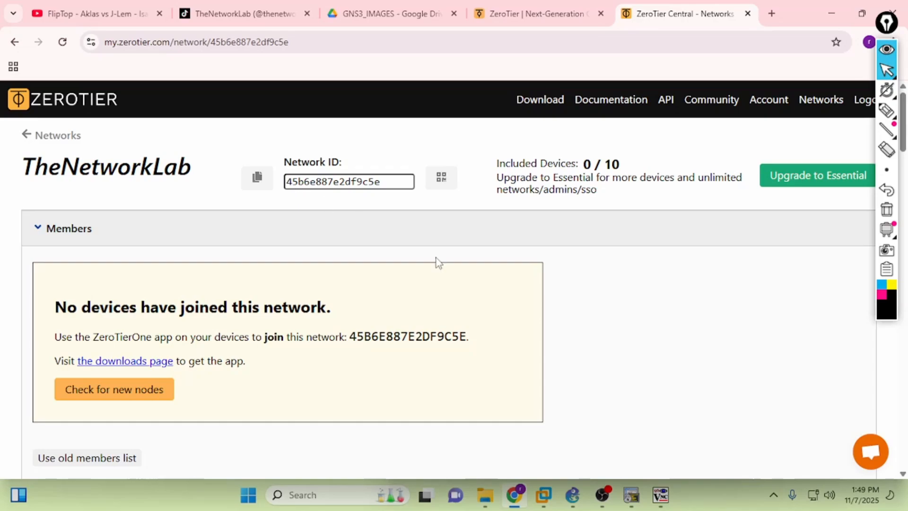
mouse_move(661, 495)
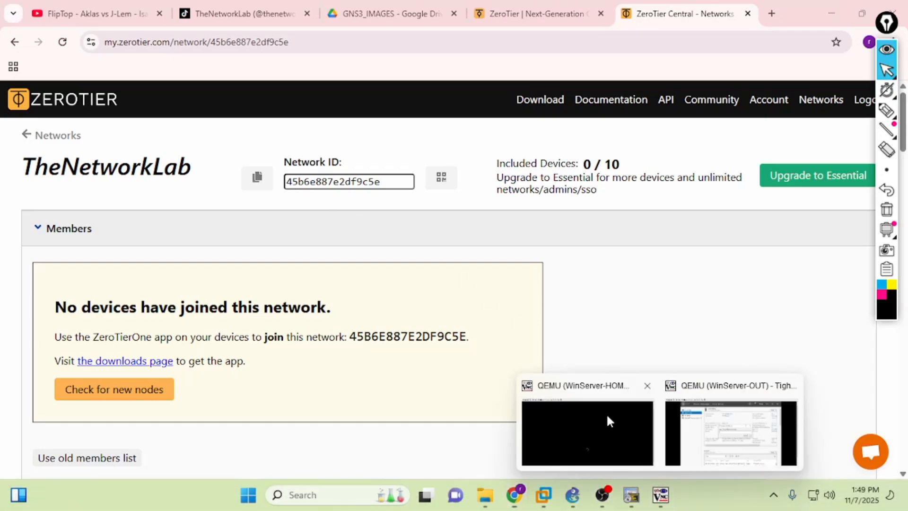
click(700, 424)
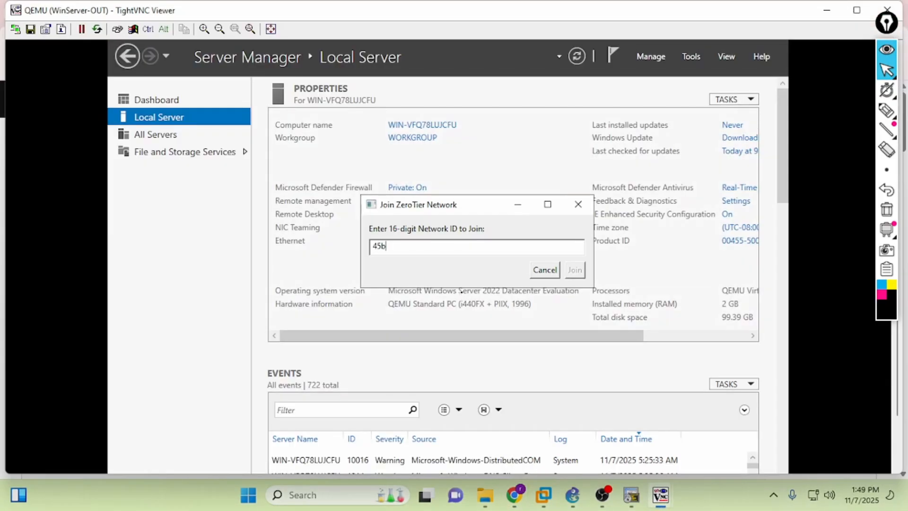
- Enter the 16-digit network ID into the join dialog and join the network
key(alt+Tab)
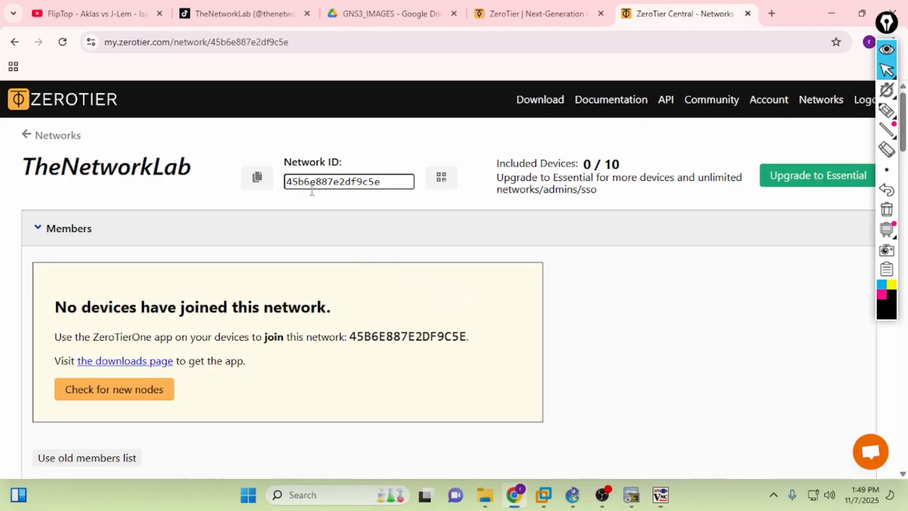
key(alt+Tab)
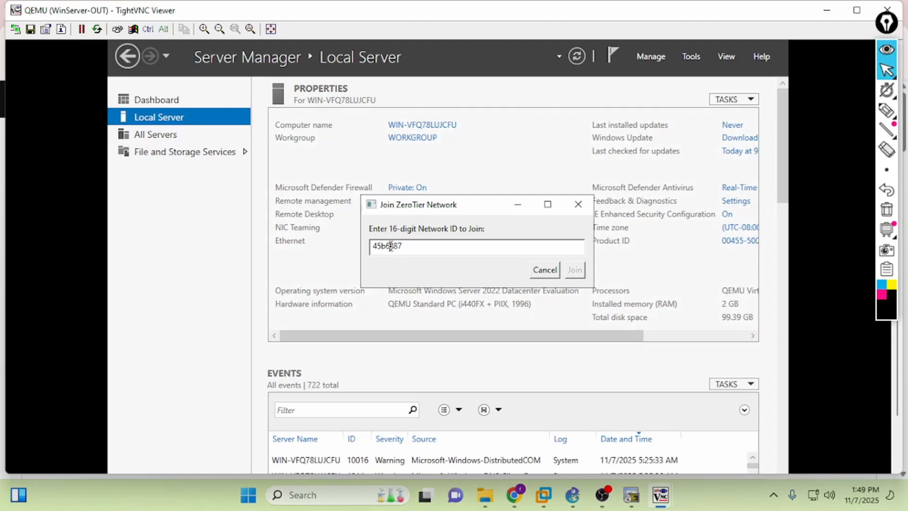
key(alt+Tab)
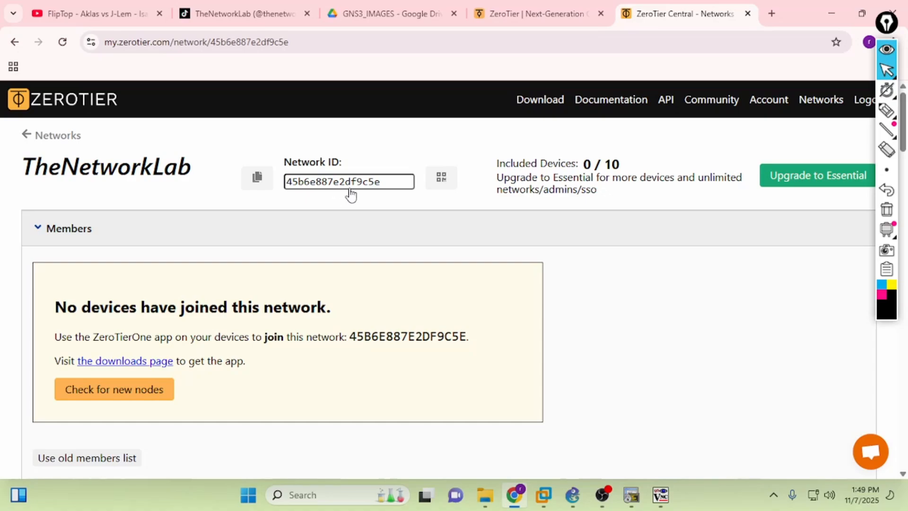
key(alt+Tab)
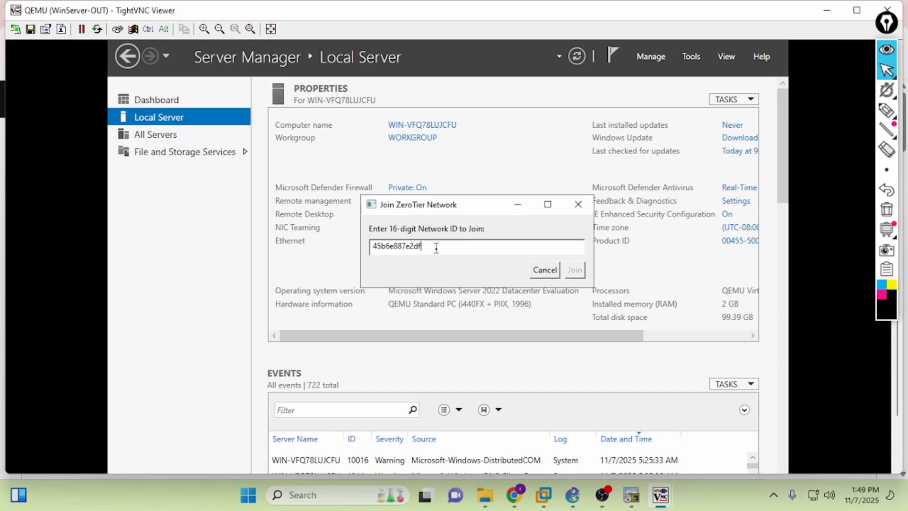
key(alt+Tab)
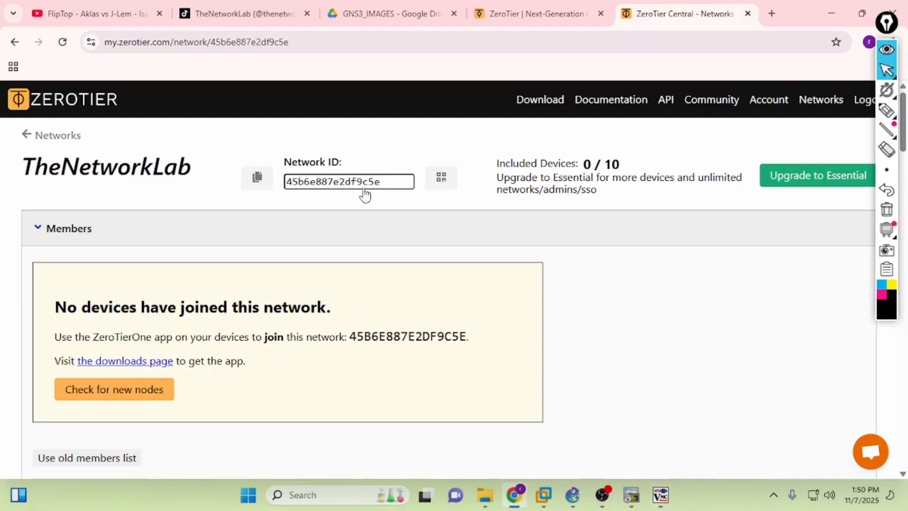
key(alt+Tab)
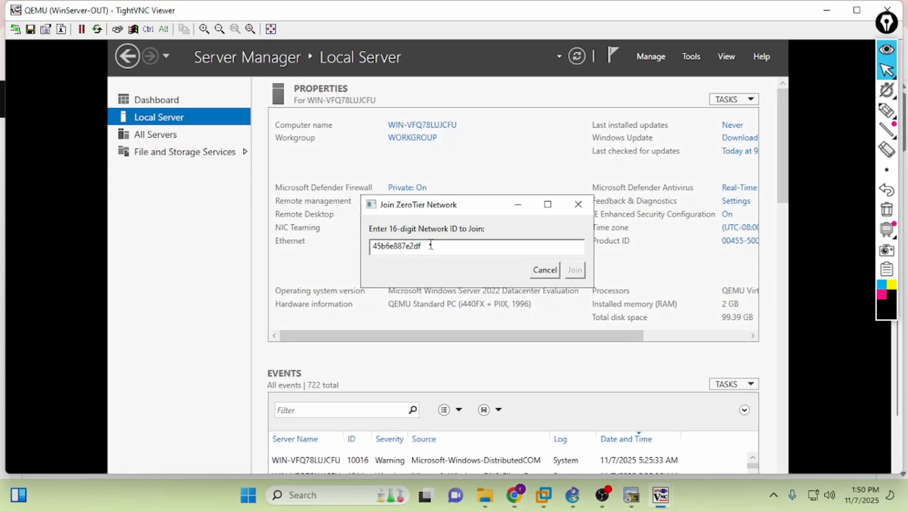
text(9c5e)
click(575, 271)
- Allow WinServer-OUT to be discoverable on the new ZeroTier network
drag(897, 373, 897, 428)
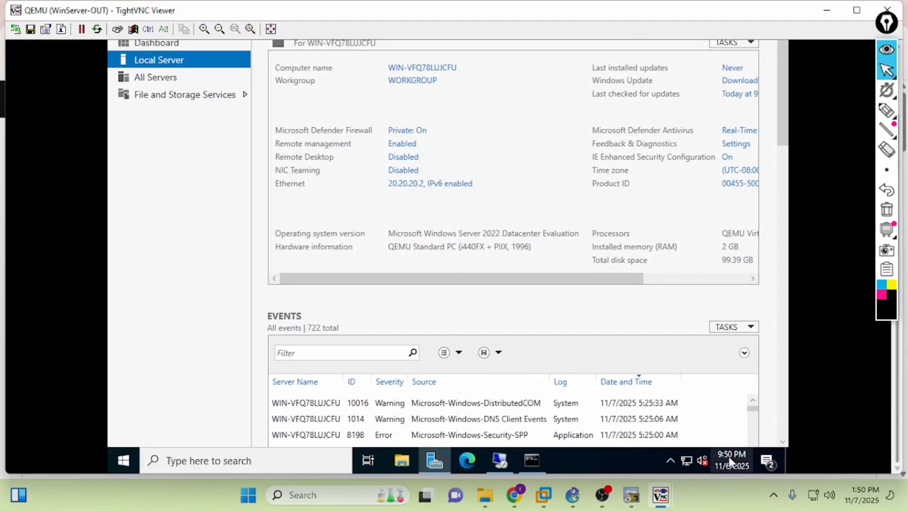
click(671, 460)
click(684, 436)
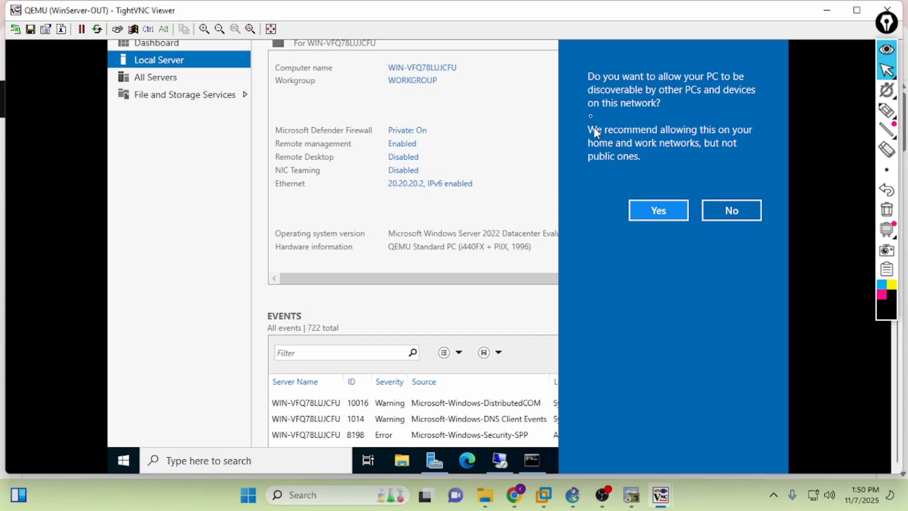
click(650, 208)
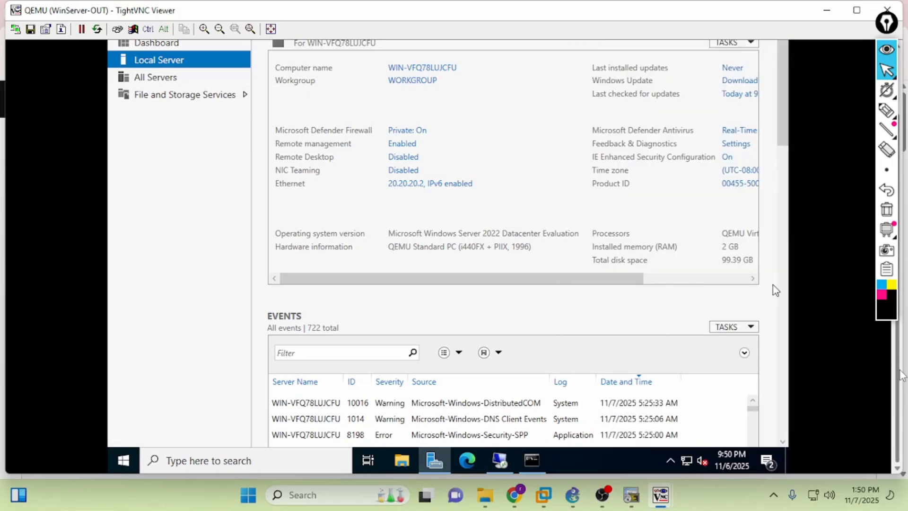
- Rerun ipconfig to confirm the ZeroTier One adapter appears, then return to ZeroTier Central
click(532, 460)
click(466, 330)
key(Up)
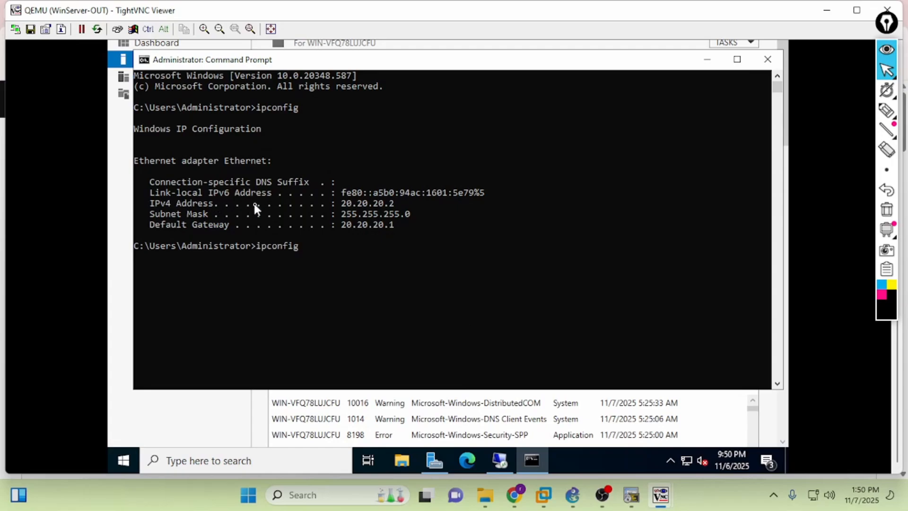
key(Return)
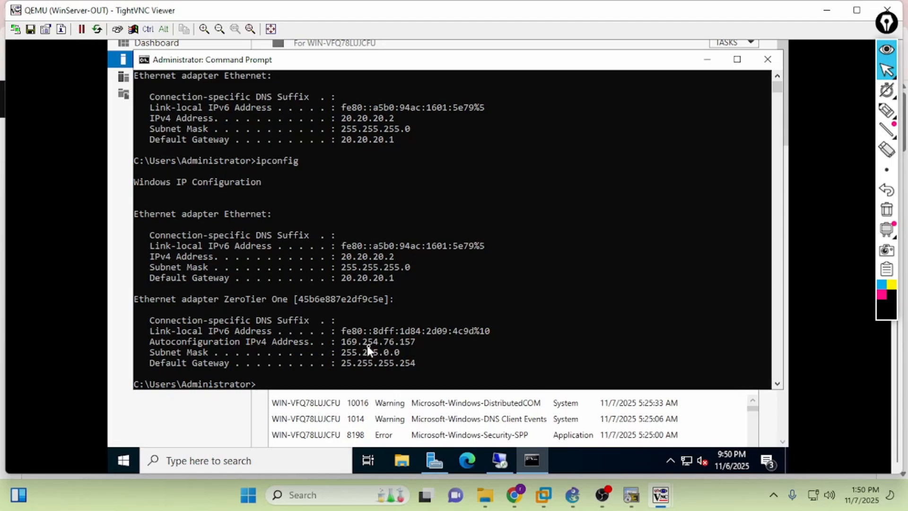
click(513, 501)
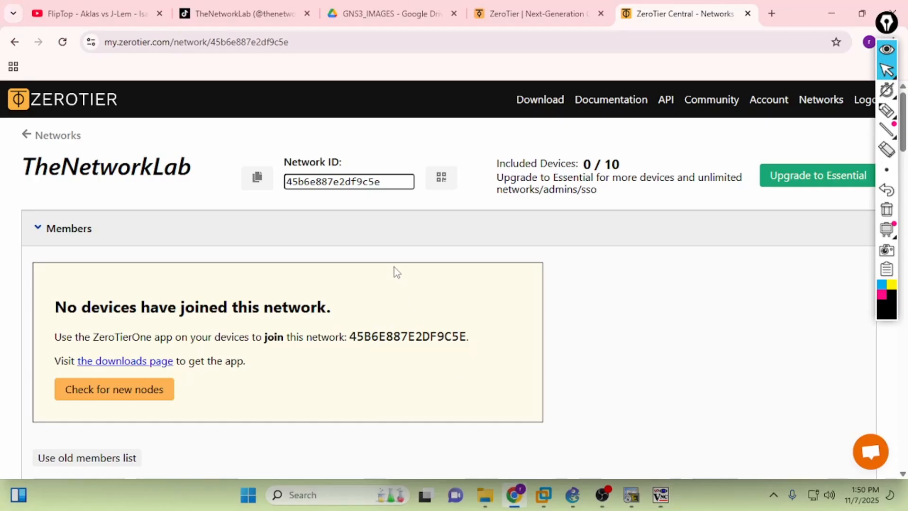
- Reload TheNetworkLab's page and locate the newly joined member's address
click(62, 42)
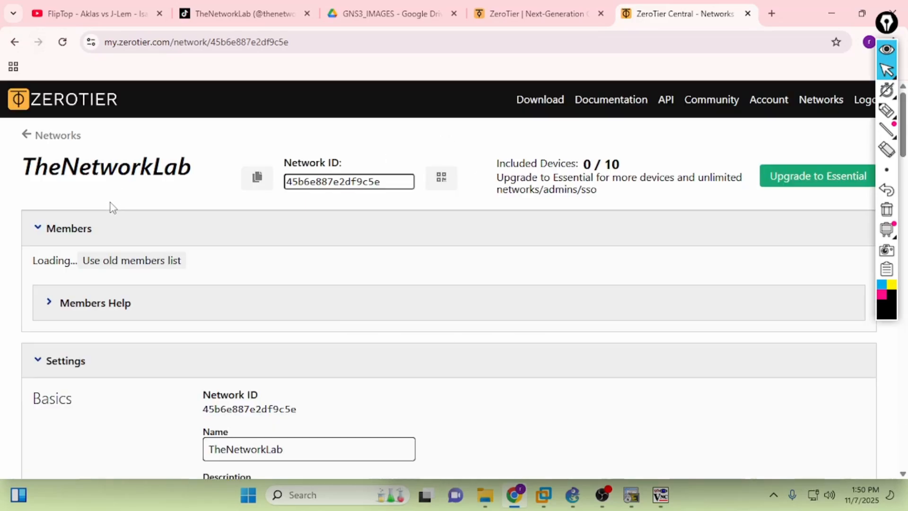
scroll(111, 208, down, 5)
scroll(110, 215, up, 5)
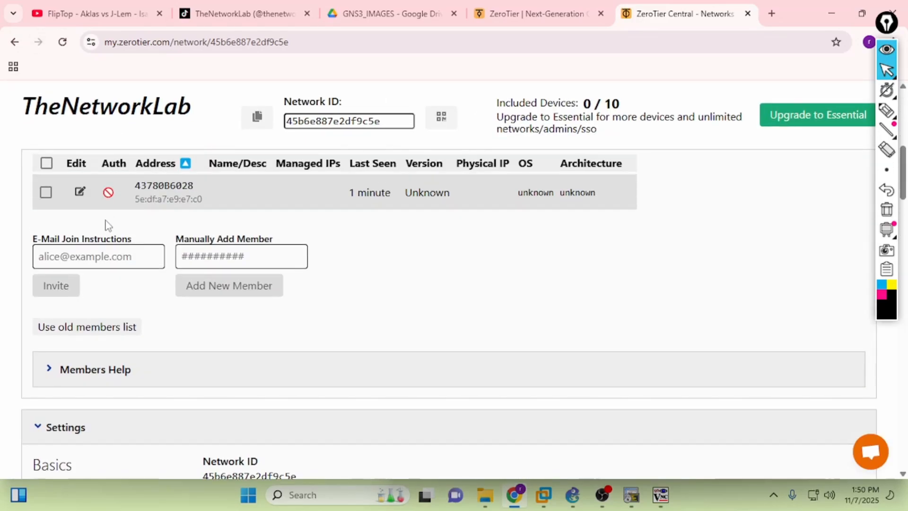
click(46, 371)
click(46, 372)
scroll(140, 269, down, 3)
scroll(140, 268, down, 1)
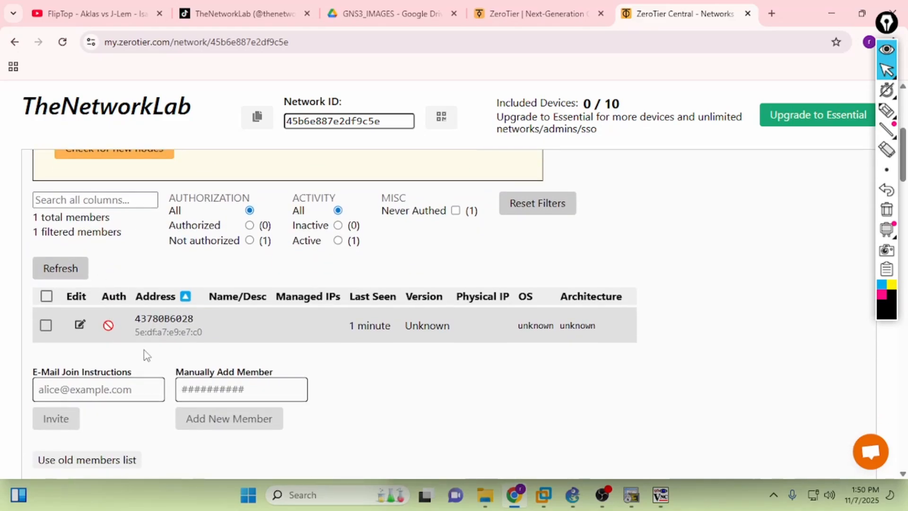
drag(136, 319, 169, 321)
- Check WinServer-OUT's ZeroTier node address from its tray icon for comparison
click(661, 495)
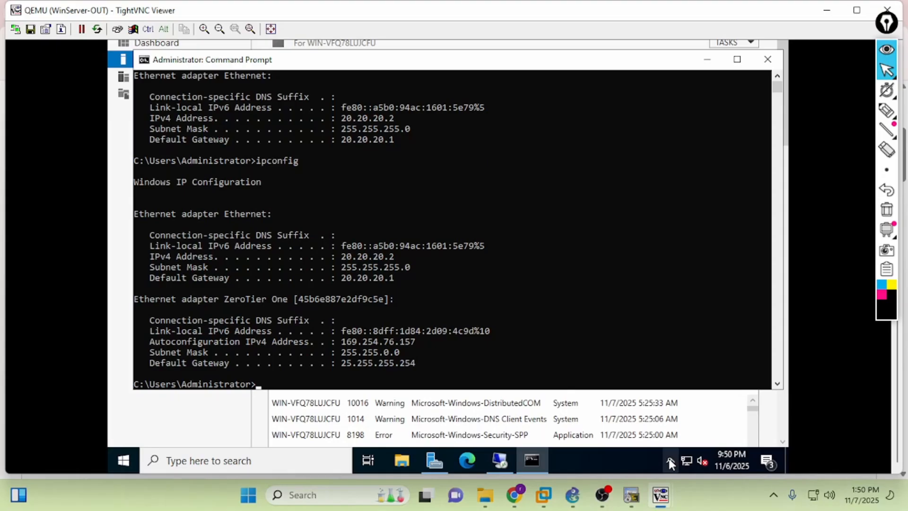
right_click(688, 429)
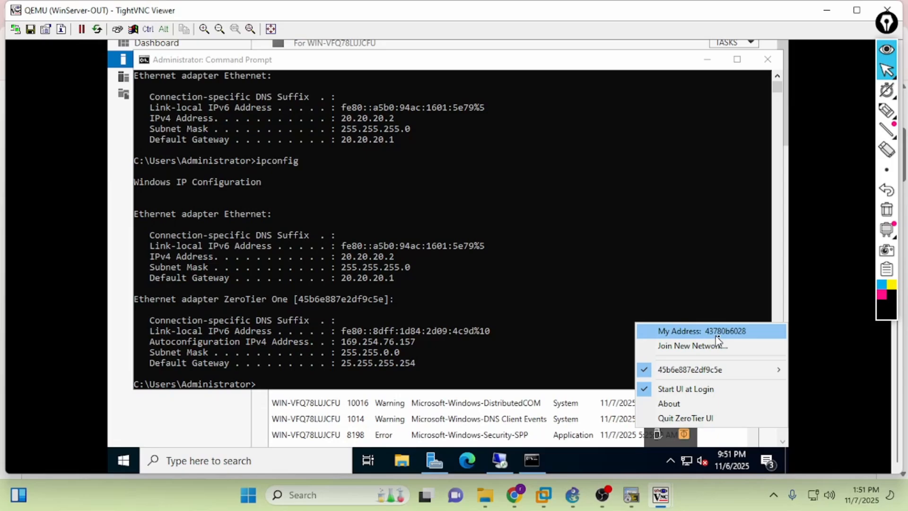
click(856, 10)
click(831, 8)
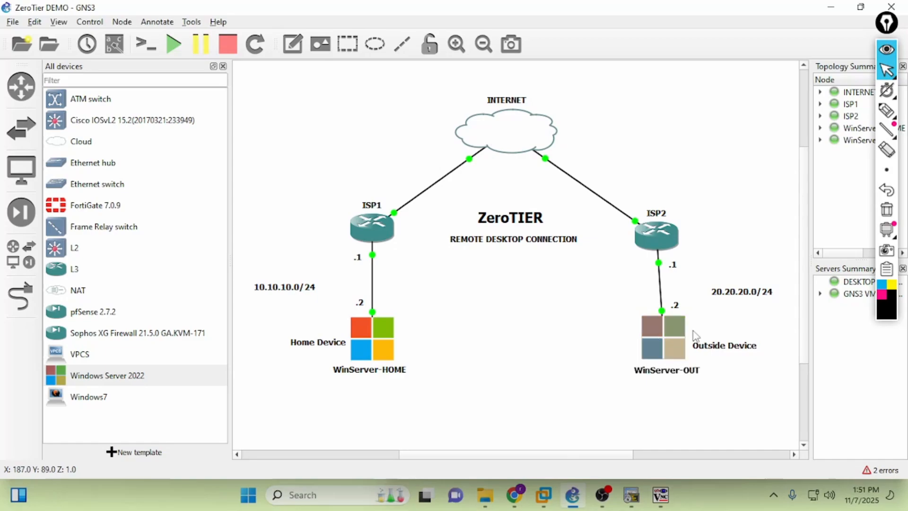
- Authorize member 43780B6028 in ZeroTier Central and return to WinServer-OUT
click(514, 495)
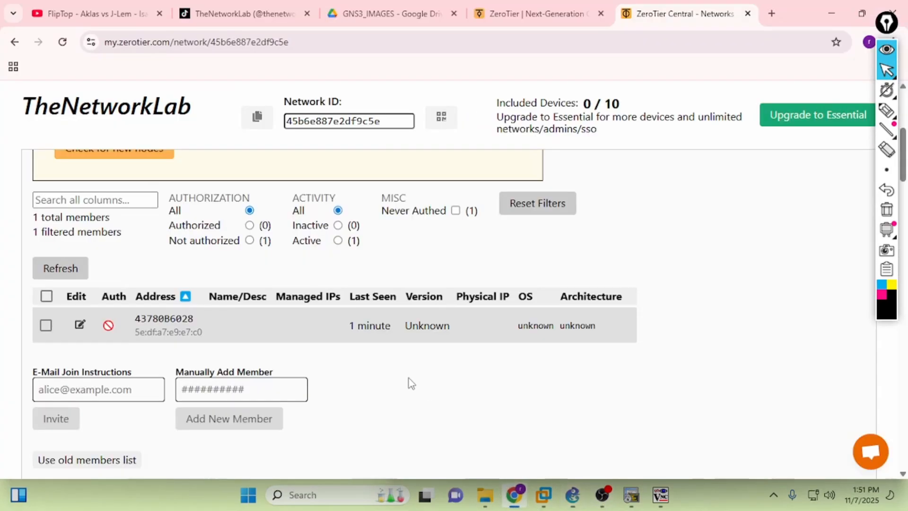
click(46, 325)
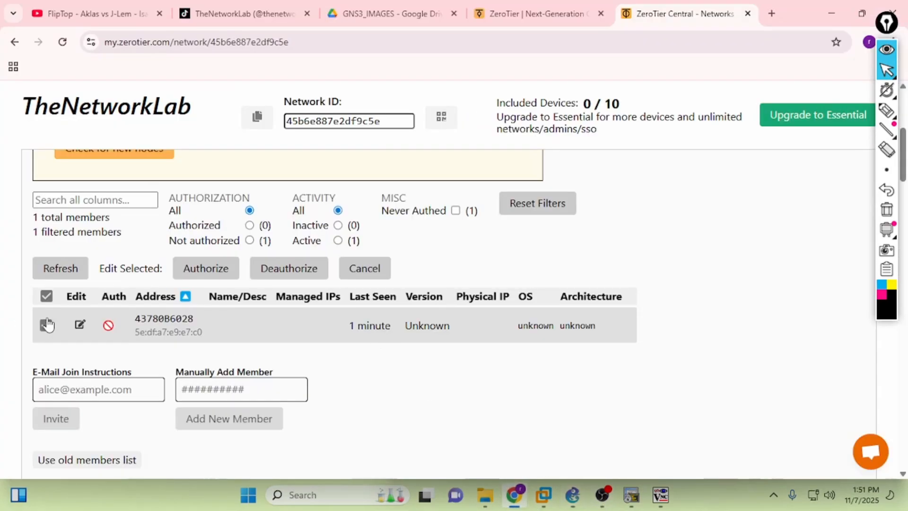
click(209, 273)
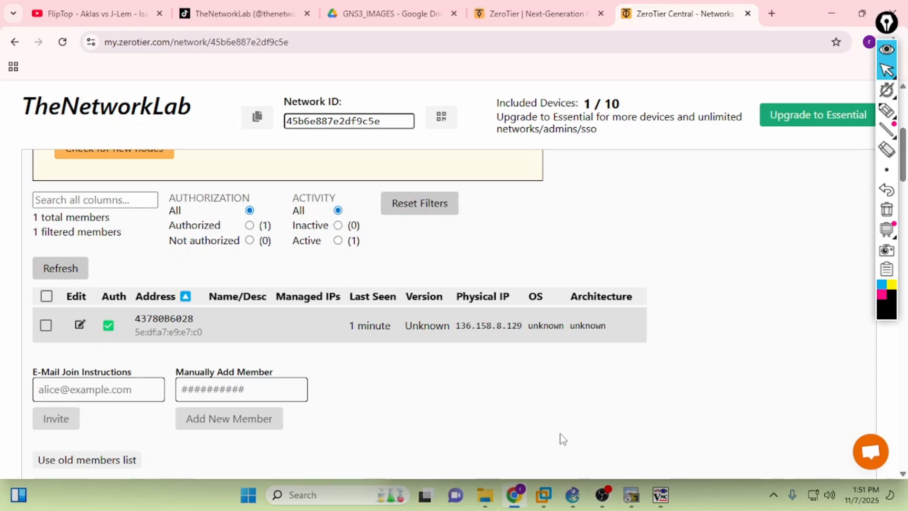
mouse_move(660, 495)
click(732, 433)
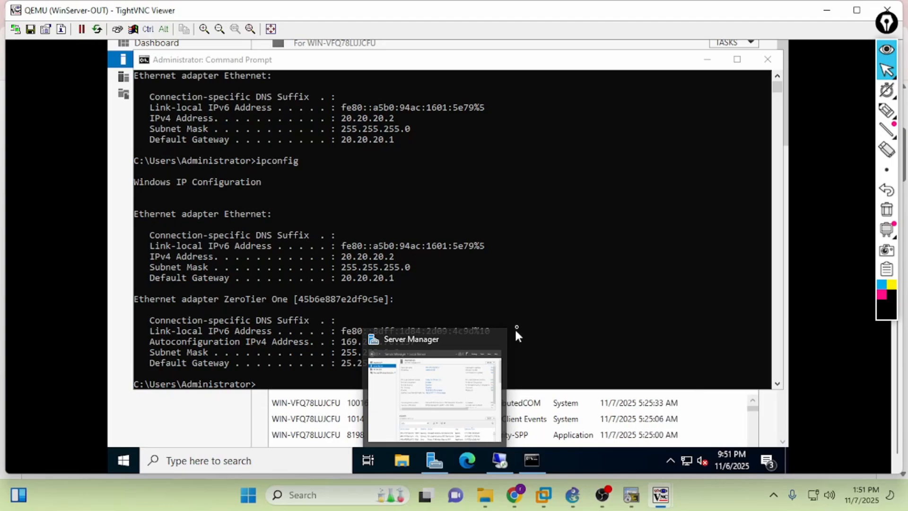
- Rerun ipconfig on WinServer-OUT to see the ZeroTier adapter's new address
click(458, 302)
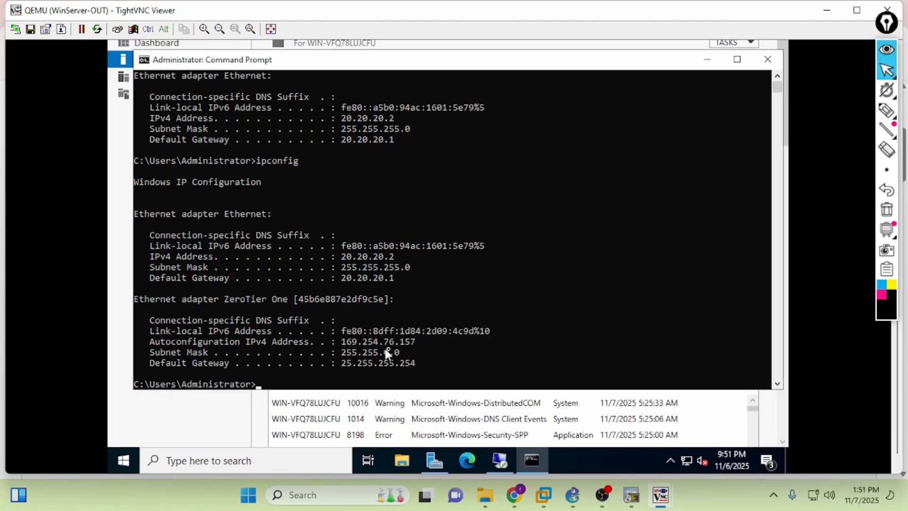
click(406, 352)
key(Up)
key(Return)
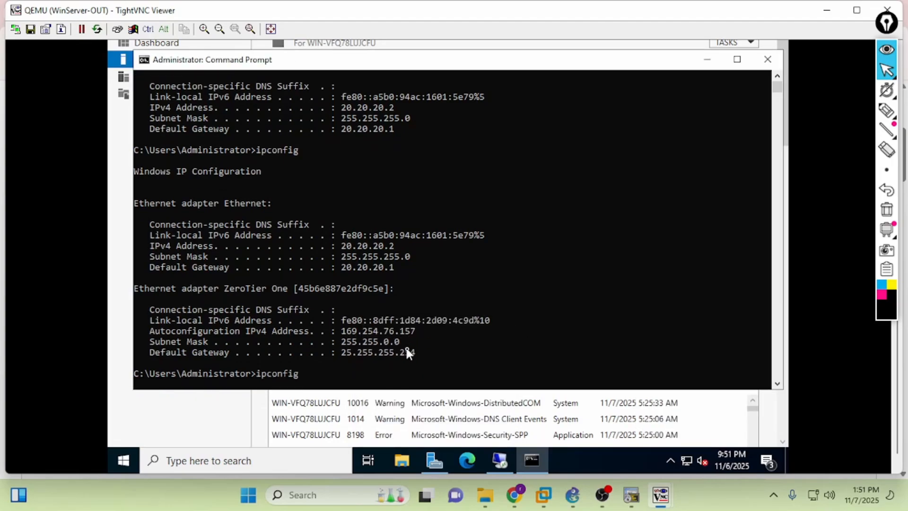
key(Return)
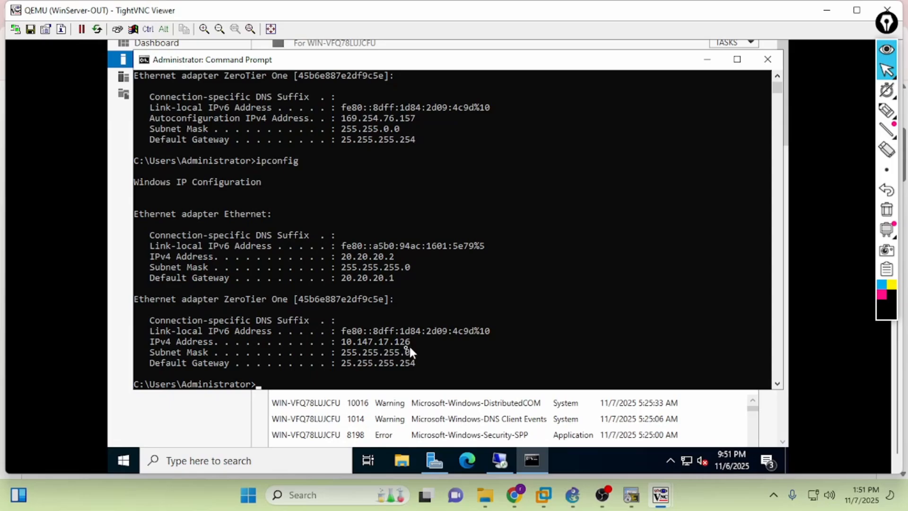
- Refresh ZeroTier Central members and compare managed IP 10.147.17.126 with WinServer-OUT's adapter
click(520, 503)
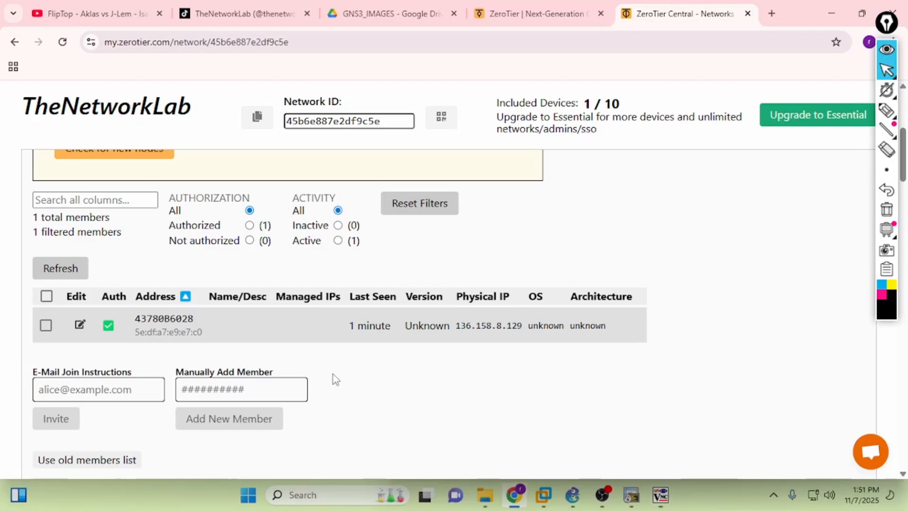
click(53, 268)
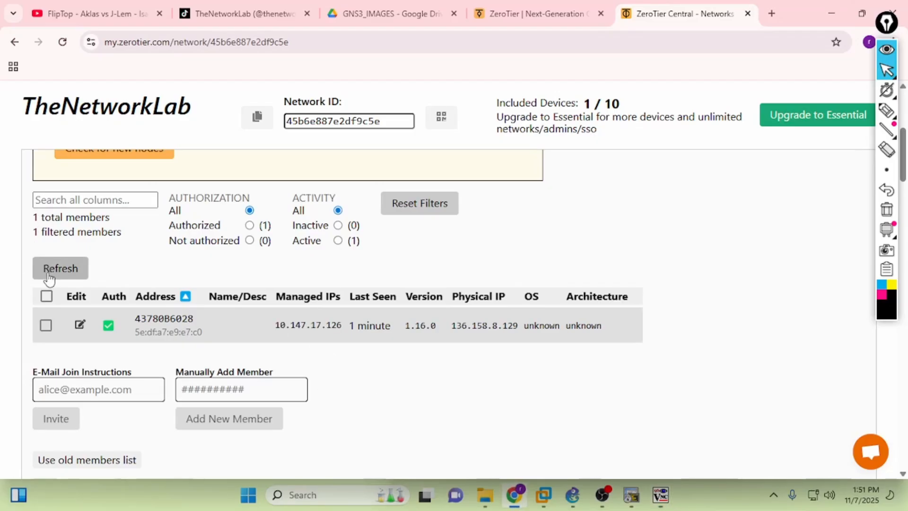
drag(278, 325, 351, 324)
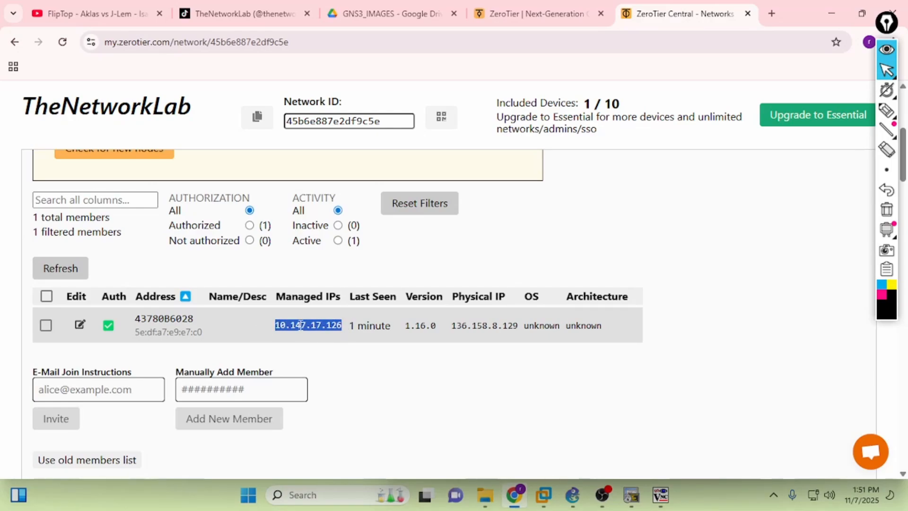
mouse_move(660, 495)
click(733, 440)
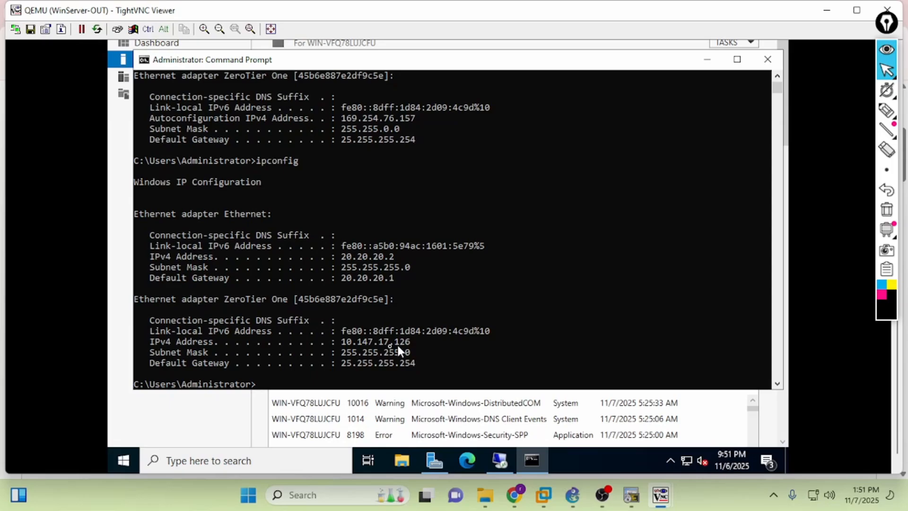
click(517, 496)
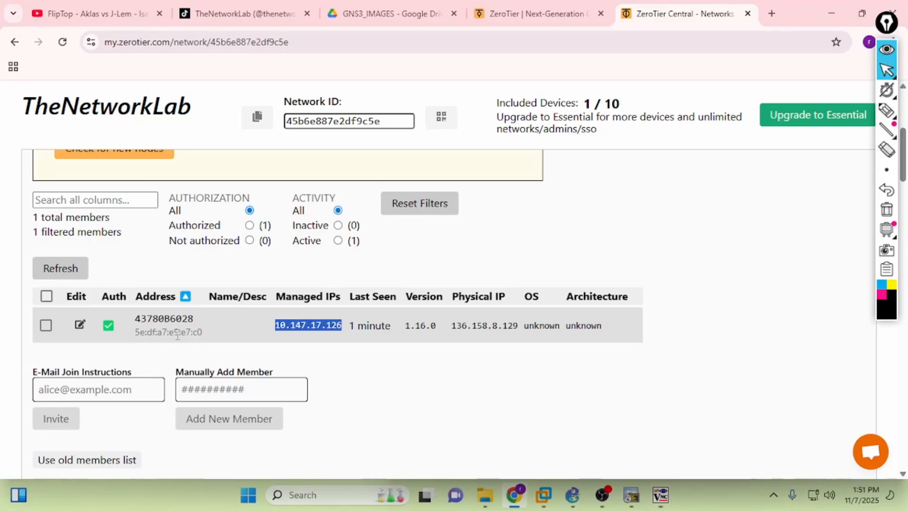
- Sign in to WinServer-HOME with the administrator password, then focus WinServer-OUT's command prompt
mouse_move(660, 495)
click(606, 429)
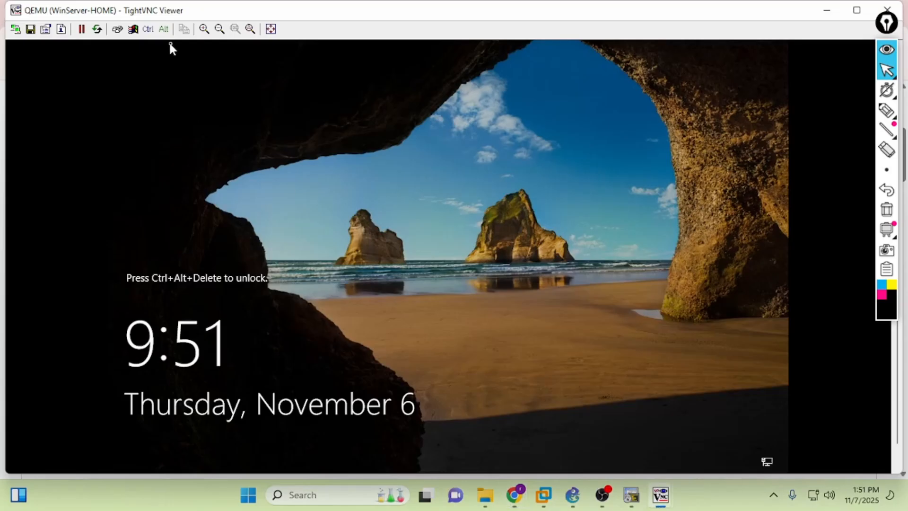
click(118, 29)
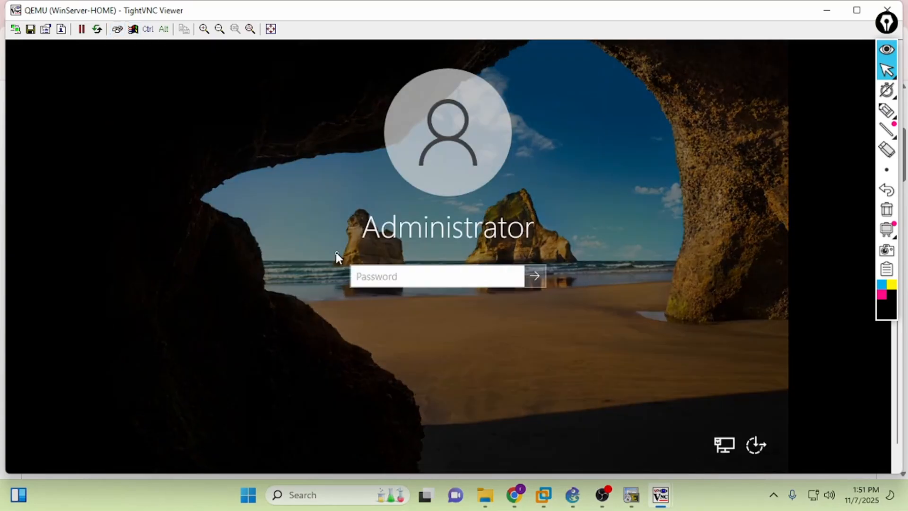
text(Admin123)
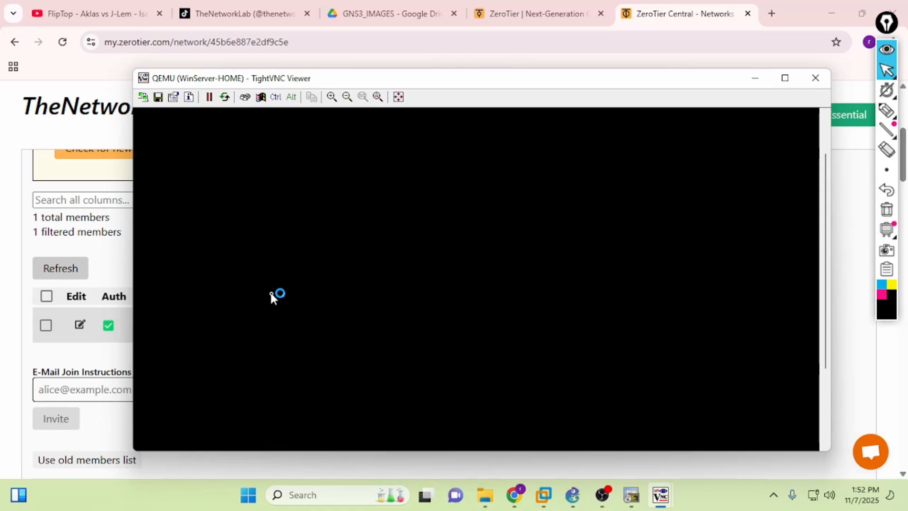
mouse_move(660, 495)
click(707, 432)
click(481, 236)
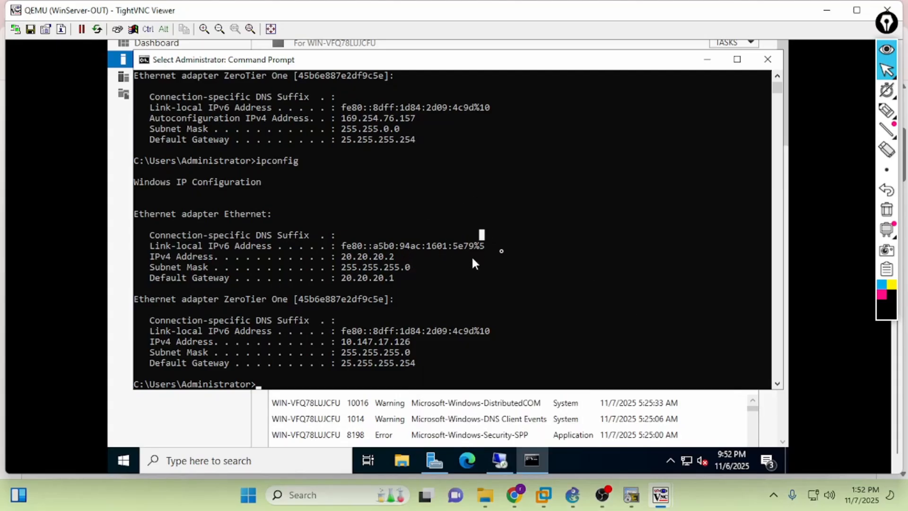
- Launch ZeroTier on WinServer-HOME and choose to join a new network from its tray menu
mouse_move(661, 494)
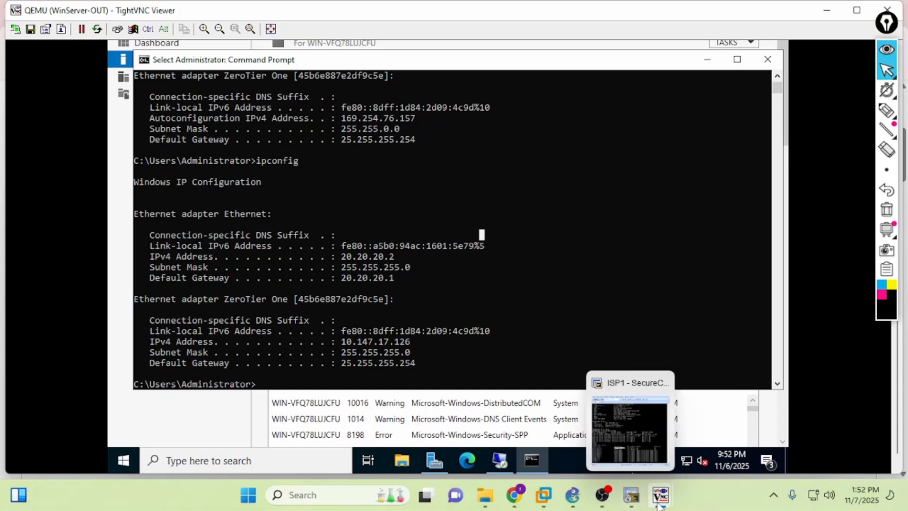
click(545, 434)
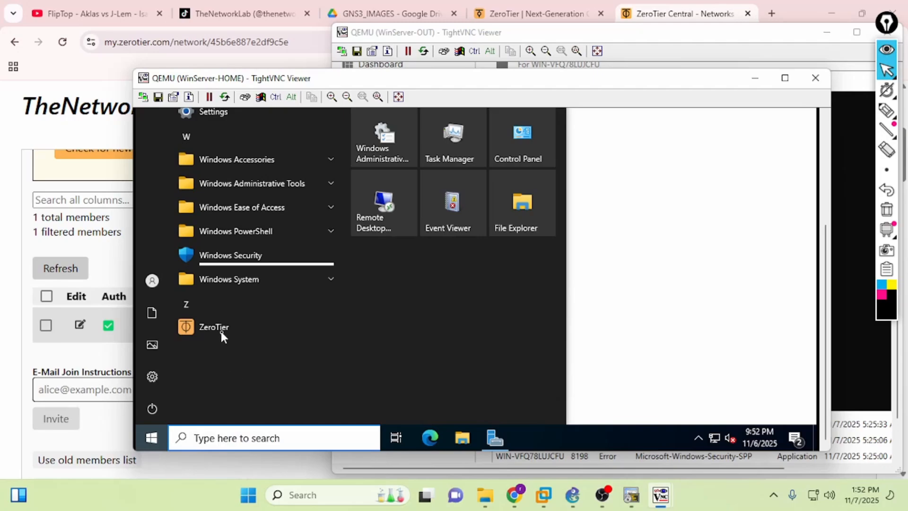
click(220, 329)
click(698, 437)
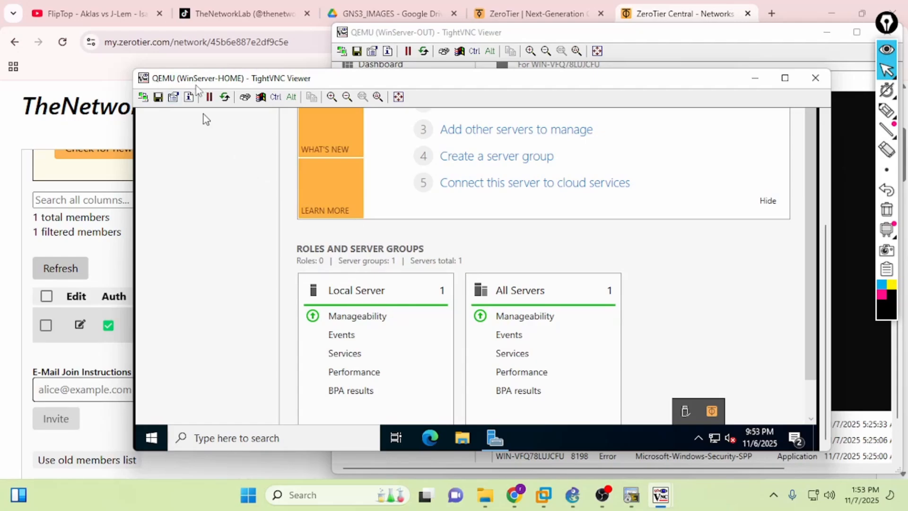
drag(200, 85, 317, 65)
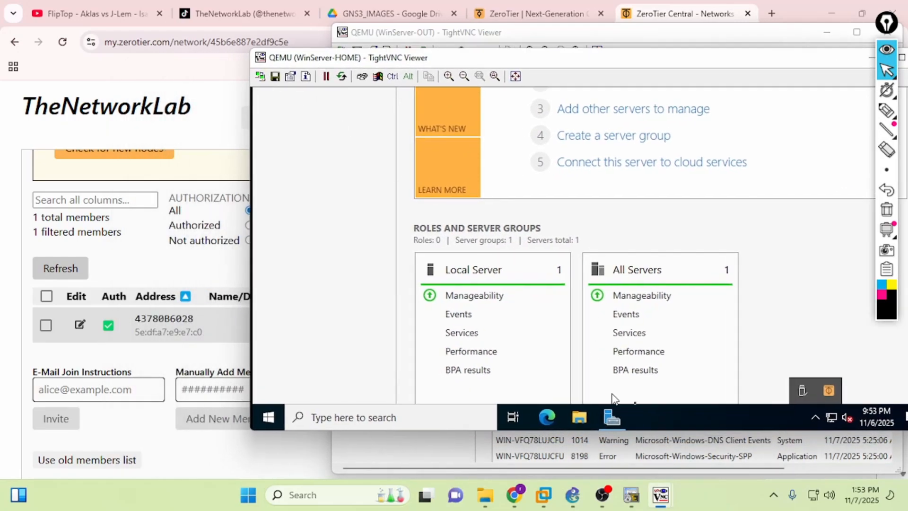
click(829, 390)
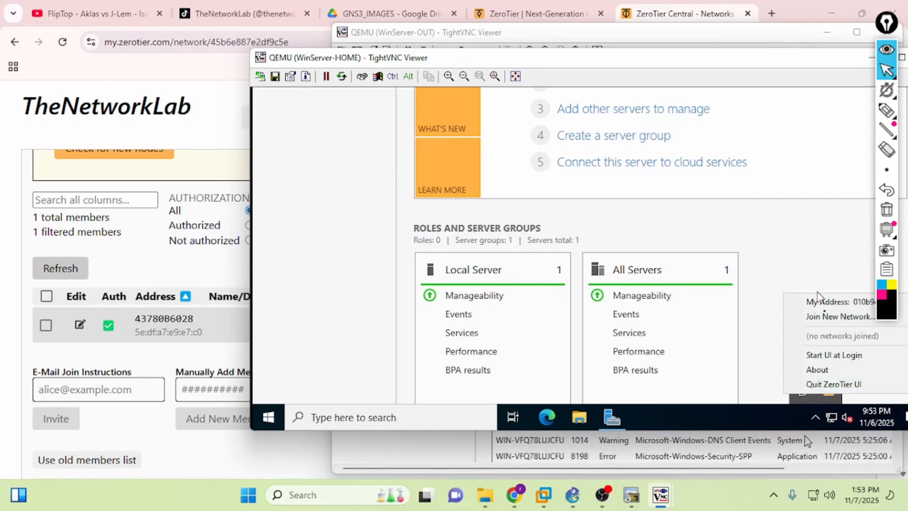
click(824, 316)
click(343, 32)
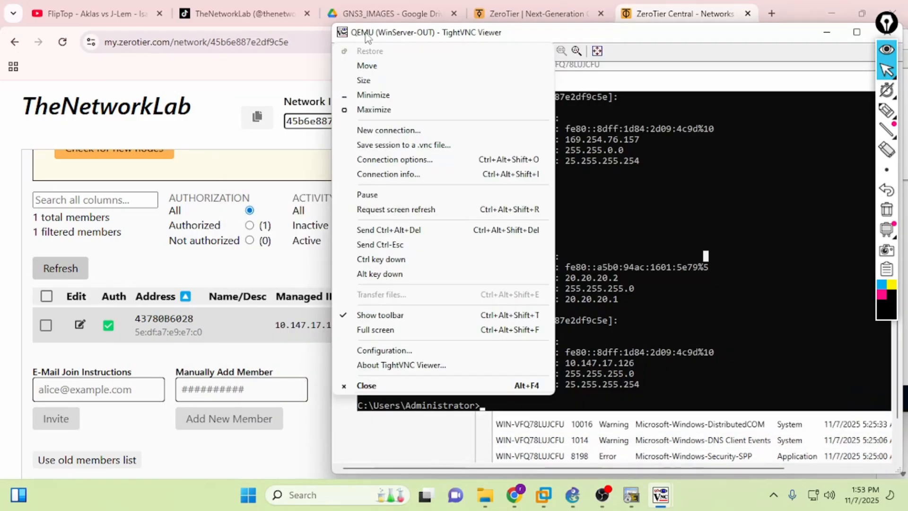
drag(367, 38, 409, 37)
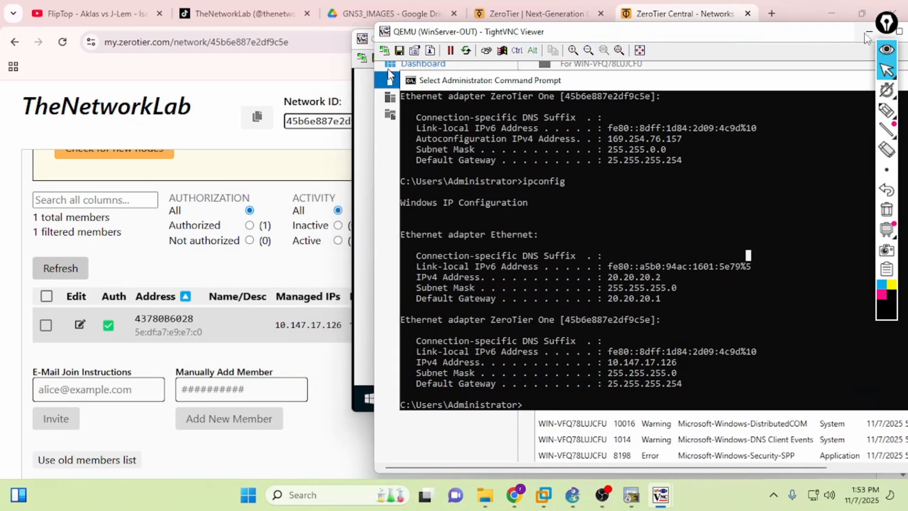
click(868, 33)
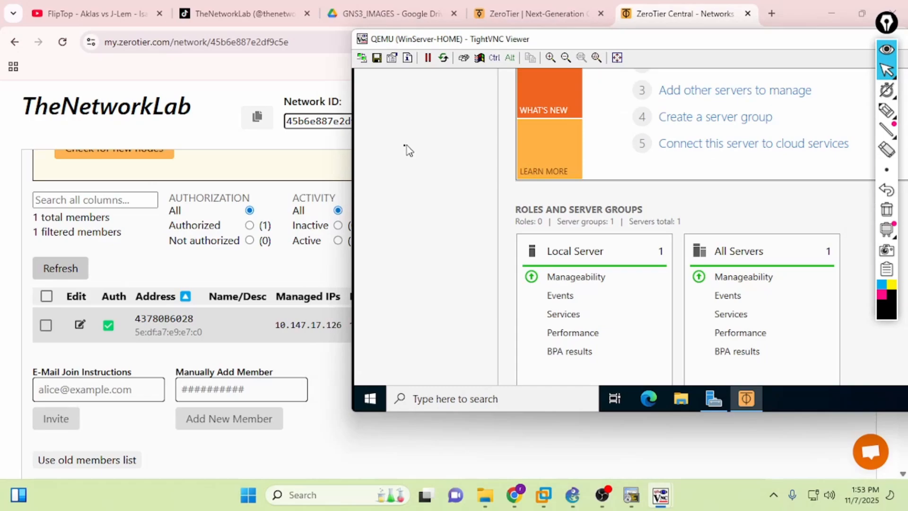
click(744, 399)
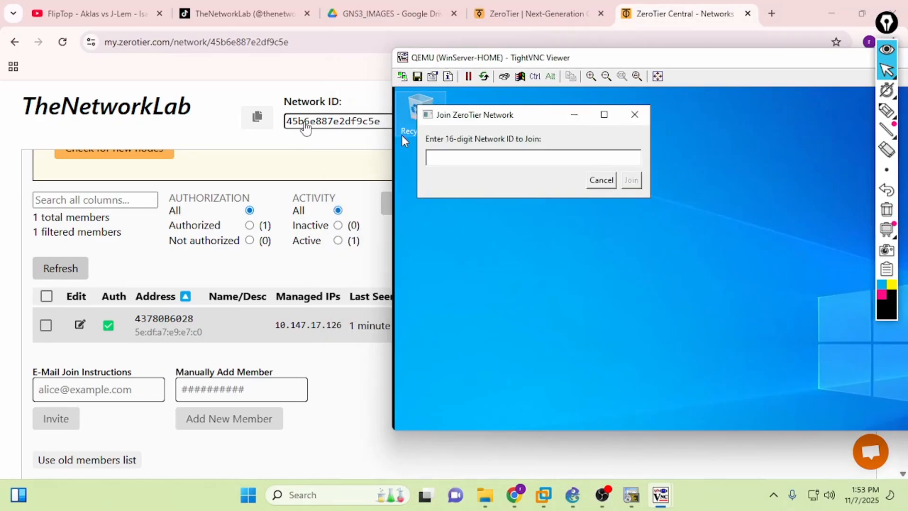
click(446, 161)
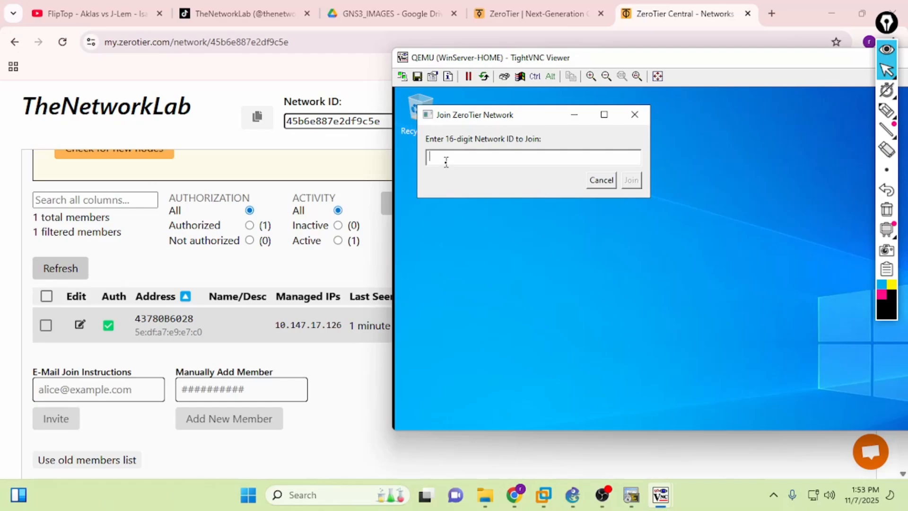
text(45)
text(b6e887e2df9c5e)
click(632, 180)
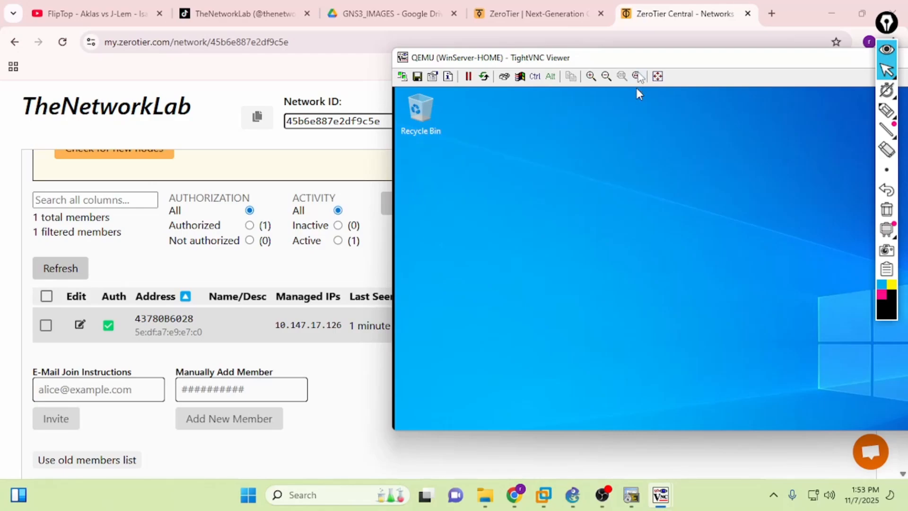
- Reposition and maximize the home server's viewer window, then return to ZeroTier Central
drag(638, 60, 326, 60)
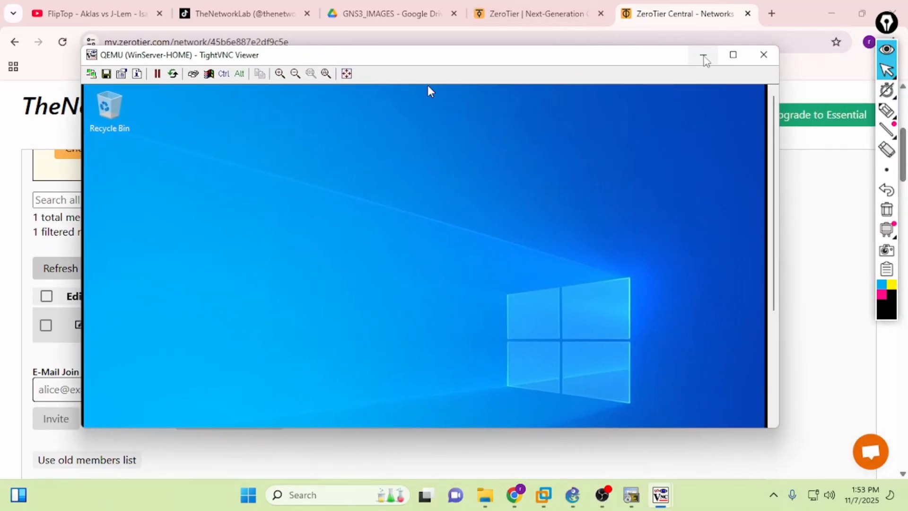
click(730, 55)
click(514, 494)
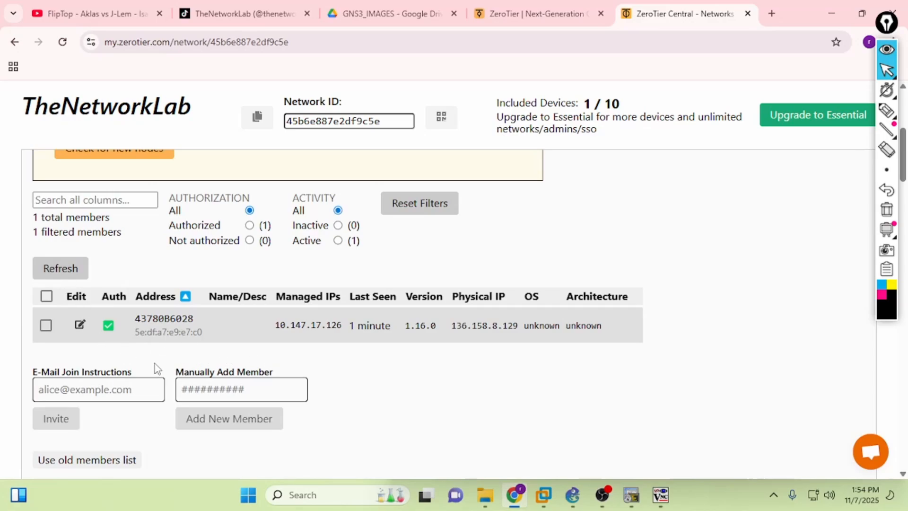
- Refresh ZeroTier Central's member list and dismiss WinServer-HOME's ZeroTier tray menu
click(660, 495)
mouse_move(687, 384)
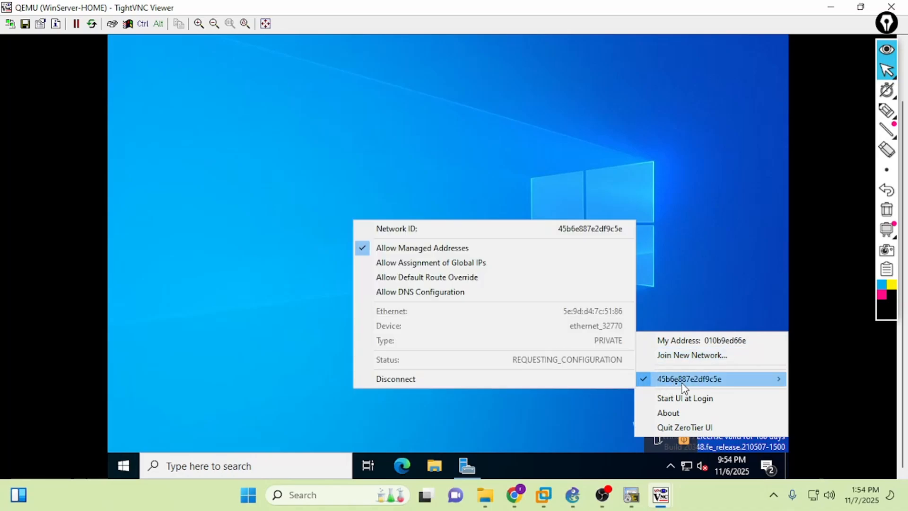
click(514, 494)
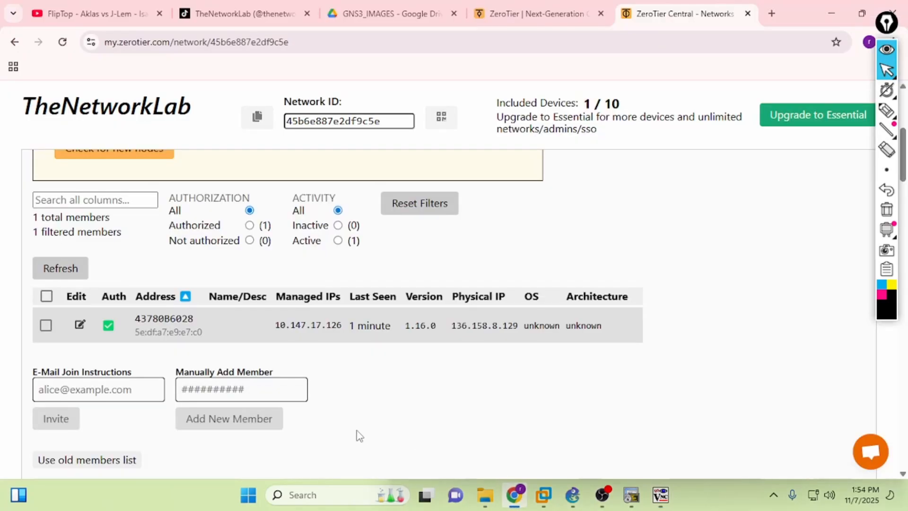
click(56, 275)
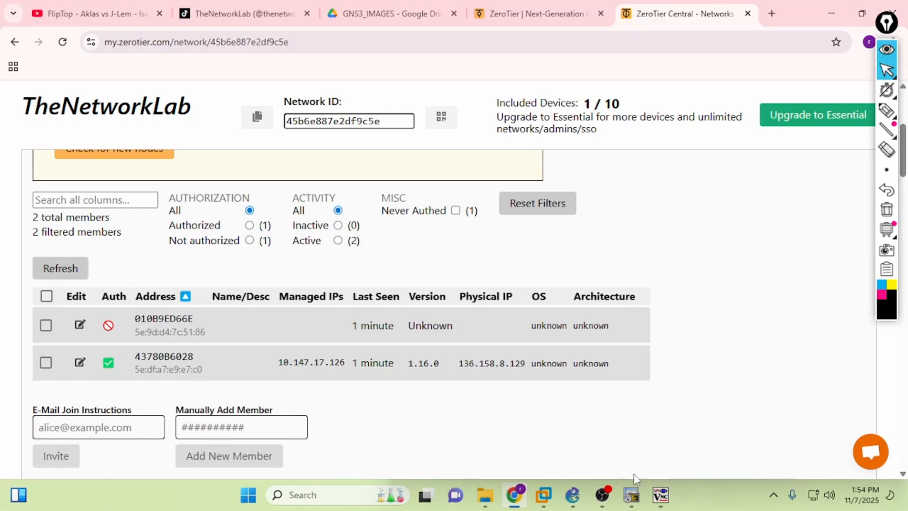
mouse_move(661, 497)
click(643, 427)
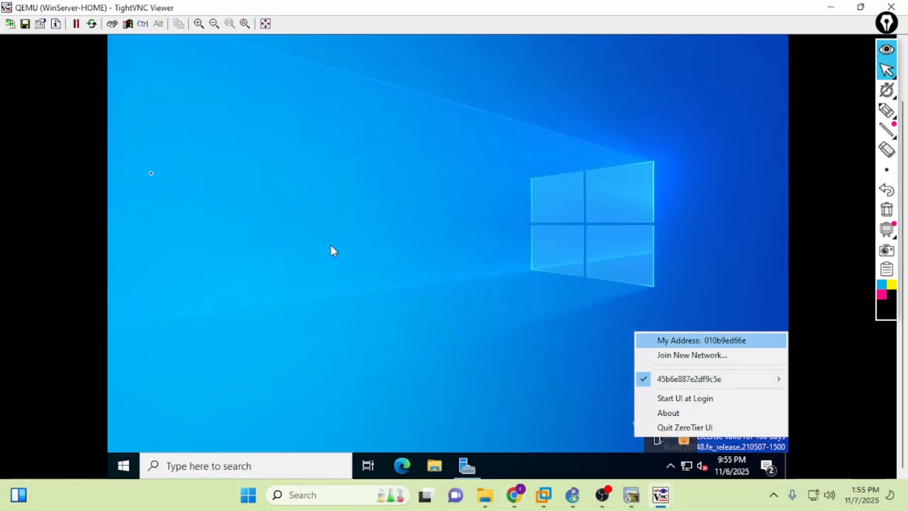
click(446, 325)
- Authorize member 010B9ED66E and refresh to confirm its managed IP 10.147.17.195
click(514, 495)
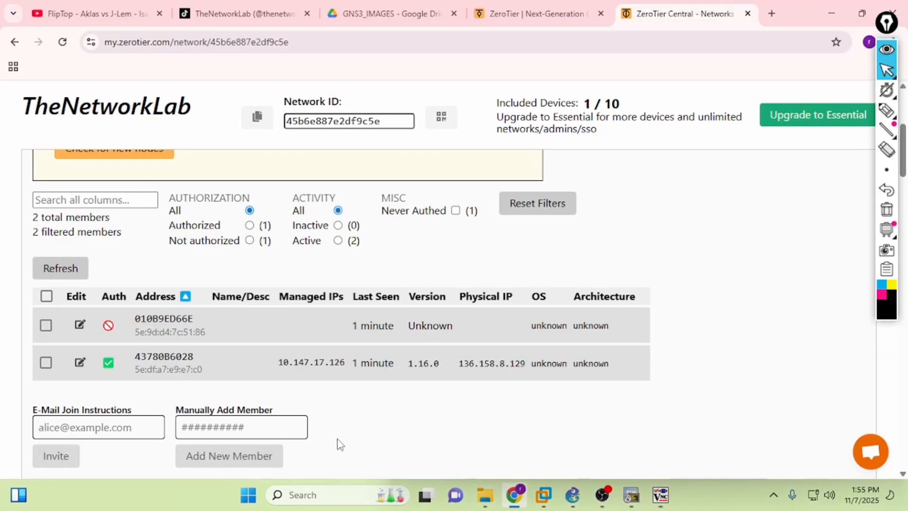
click(46, 324)
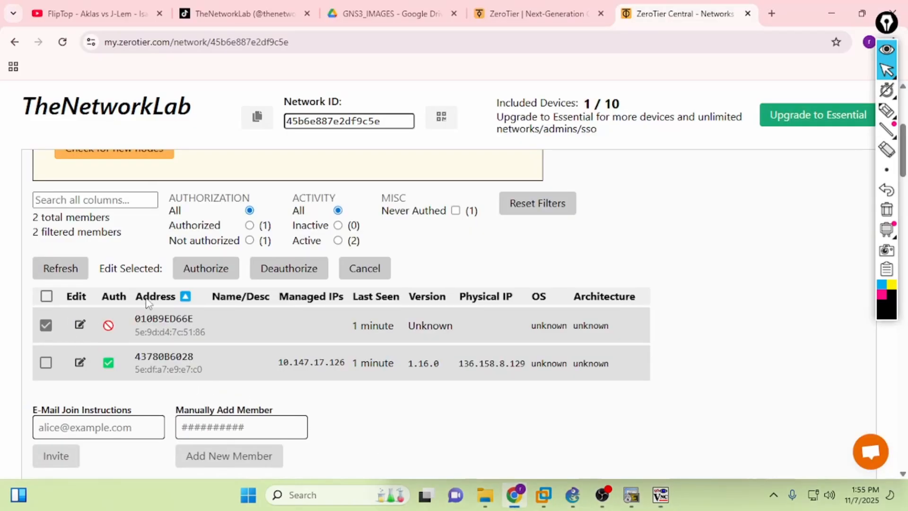
click(205, 278)
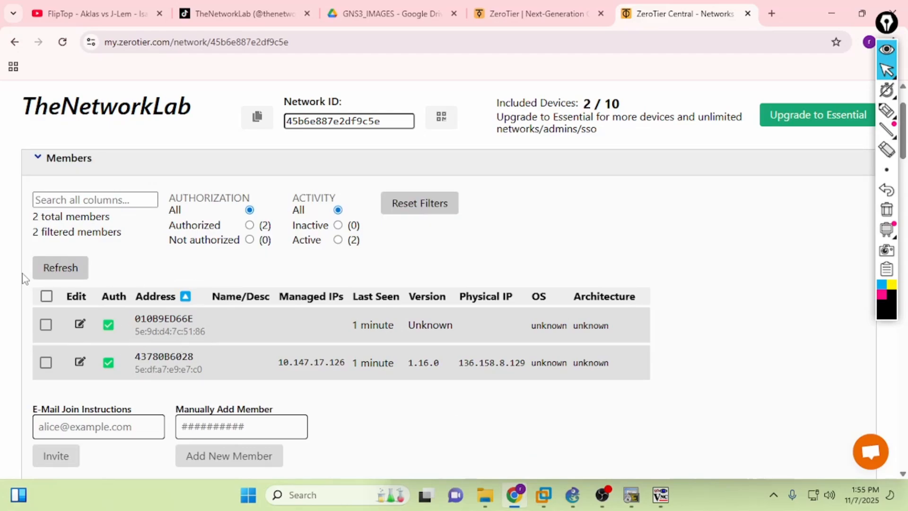
click(55, 269)
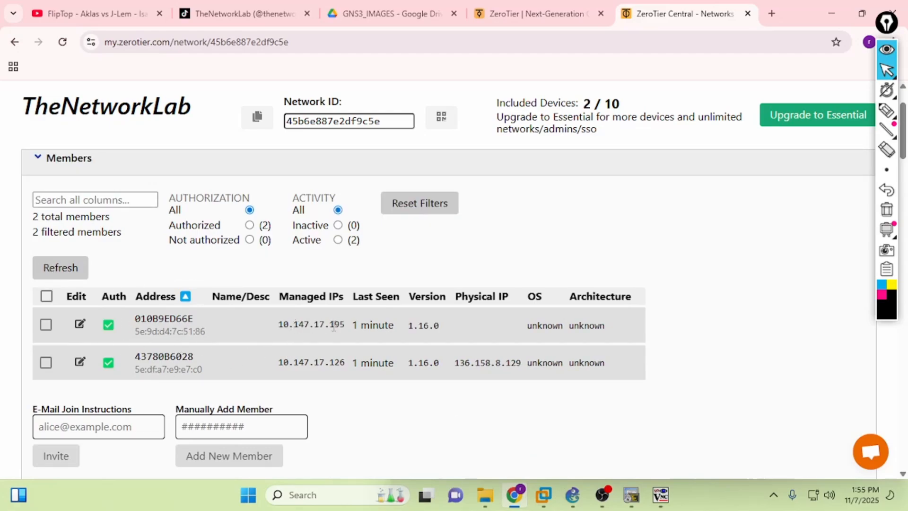
- Run ipconfig in a WinServer-HOME Command Prompt to show ZeroTier address 10.147.17.195, comparing with WinServer-OUT
key(alt+Tab)
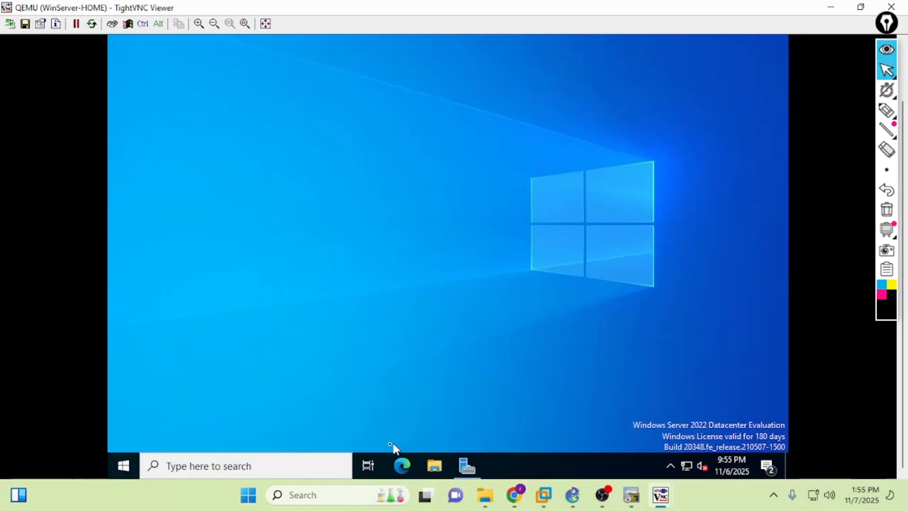
click(270, 466)
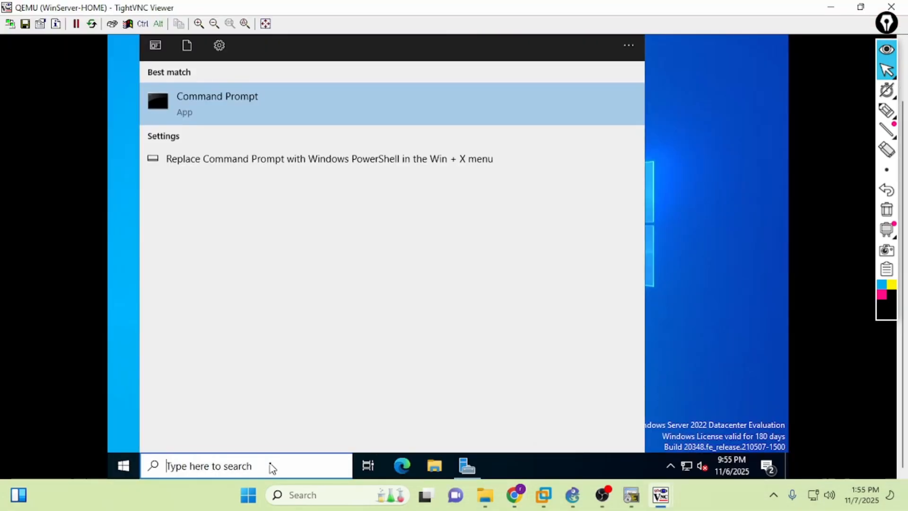
click(213, 124)
text(ip)
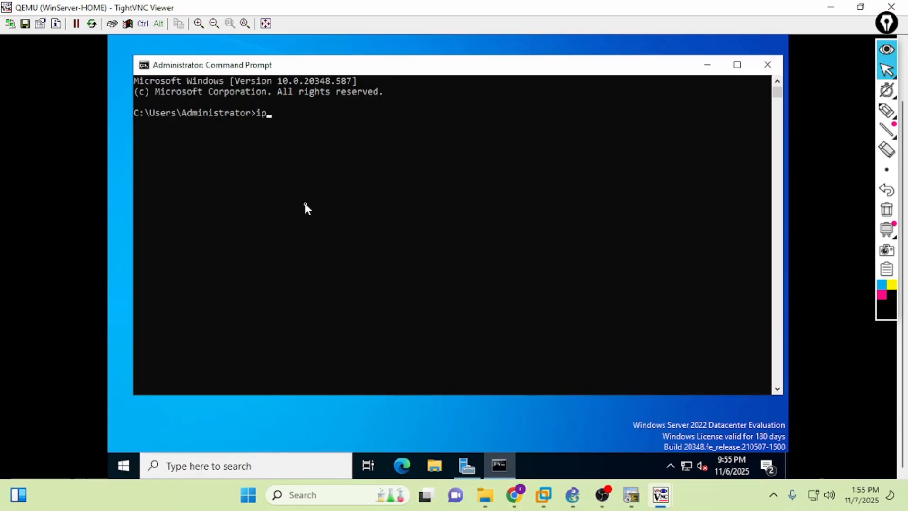
text(config)
key(Return)
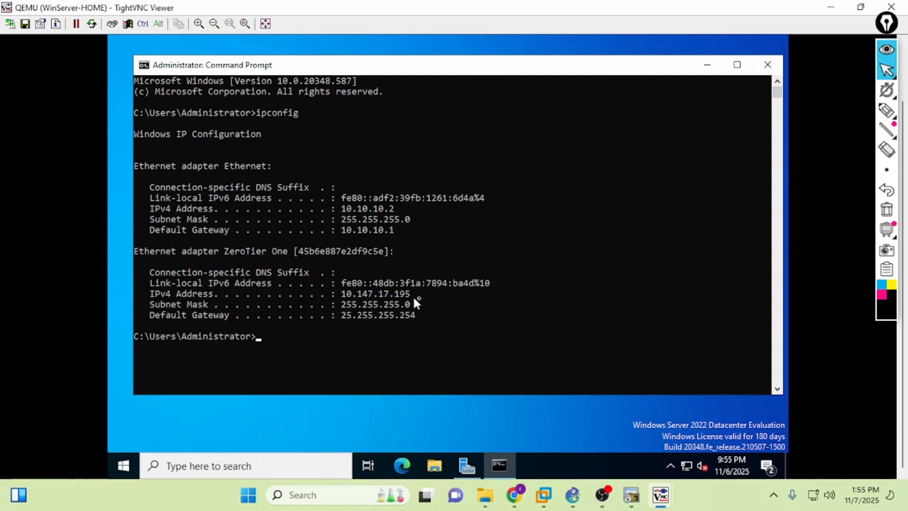
mouse_move(661, 495)
click(724, 426)
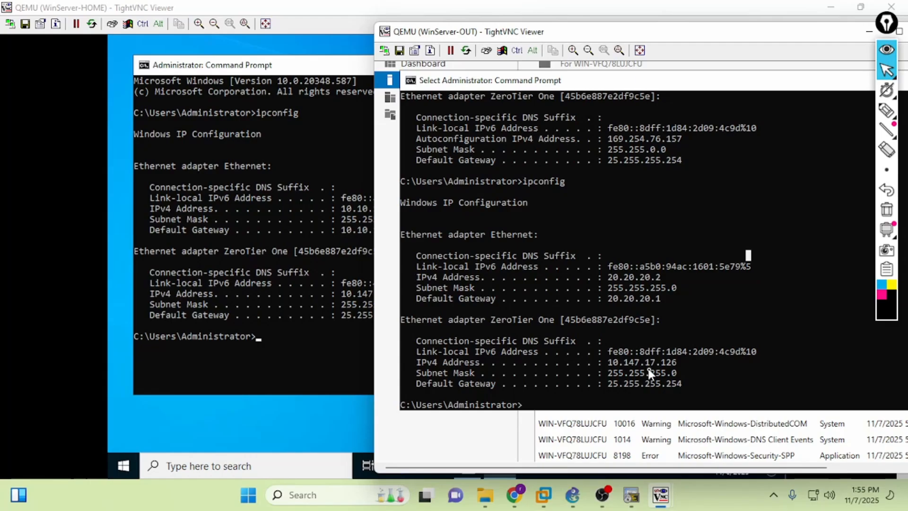
click(334, 363)
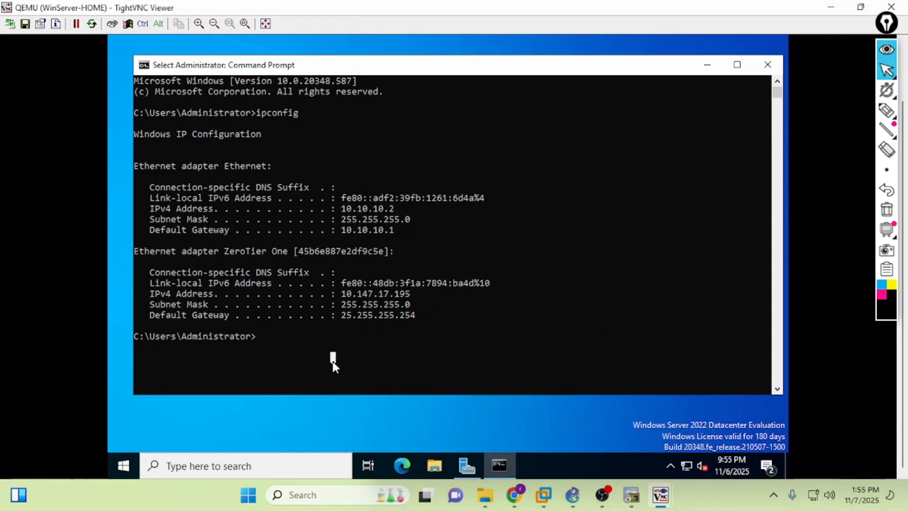
- From WinServer-HOME, ping WinServer-OUT's ZeroTier address 10.147.17.126
key(Escape)
text(ping 192)
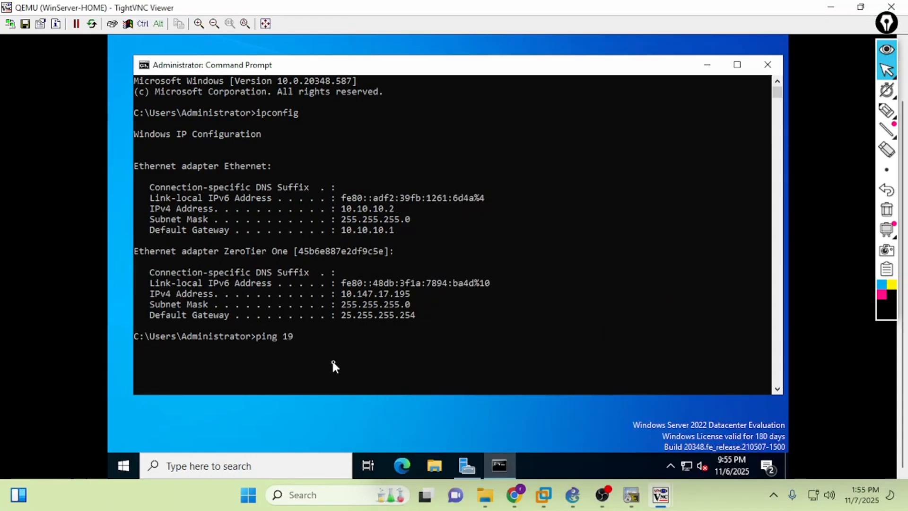
key(BackSpace)
key(BackSpace)
key(BackSpace)
text(10.1)
text(47.17.126)
mouse_move(660, 494)
click(729, 435)
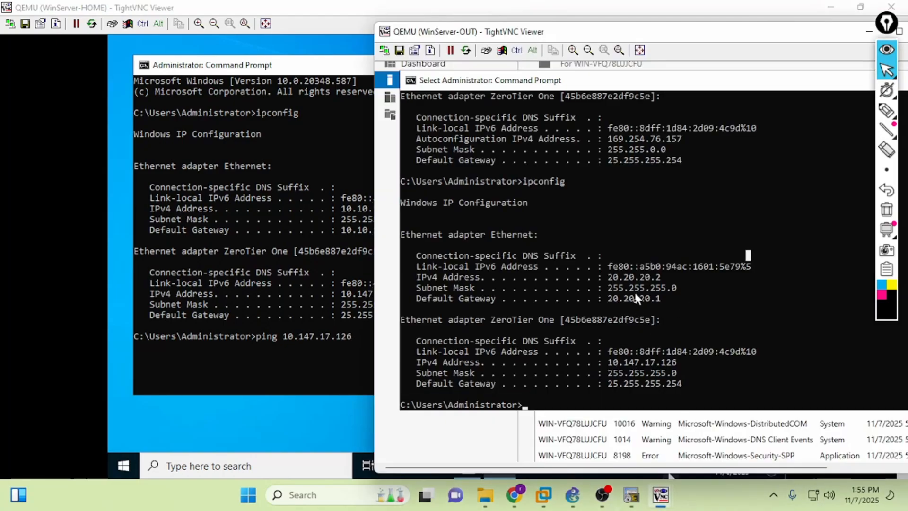
click(322, 334)
key(Return)
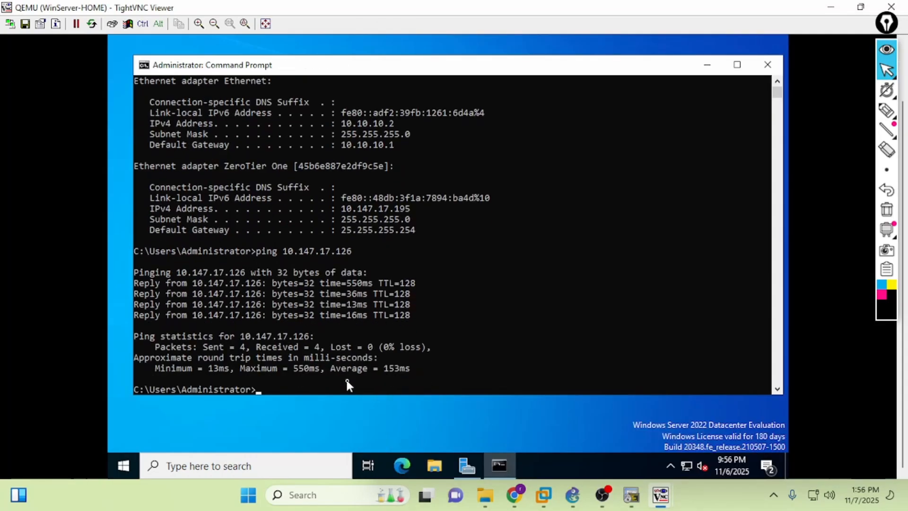
- From WinServer-OUT, ping the home server's ZeroTier address 10.147.17.195
mouse_move(660, 494)
click(681, 378)
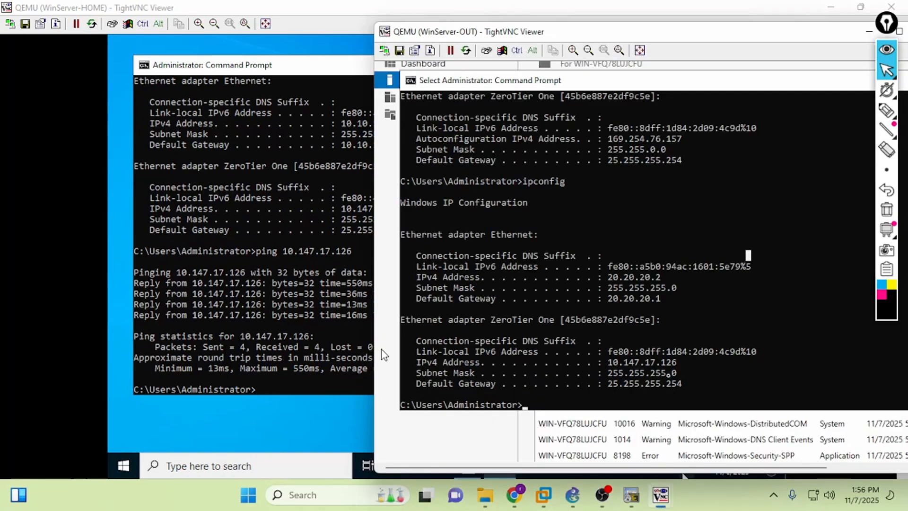
text(p)
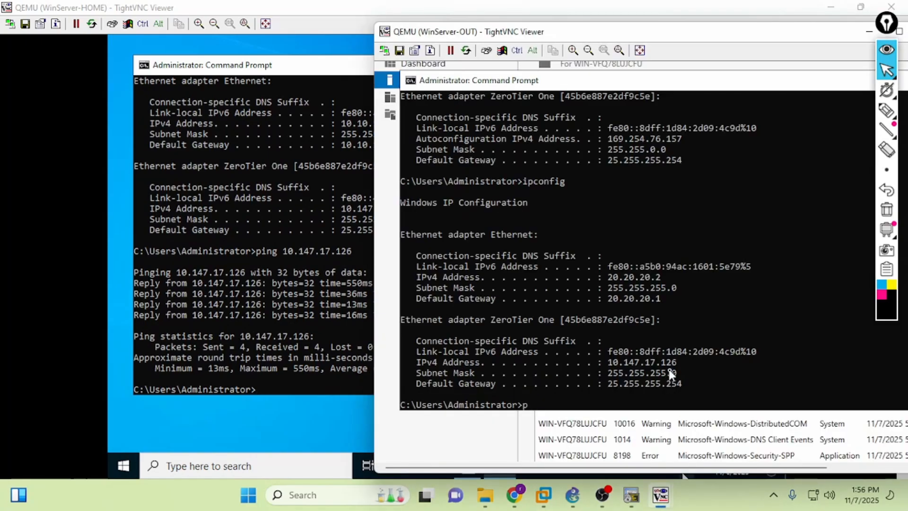
text(ing 10.147.17.195)
key(Return)
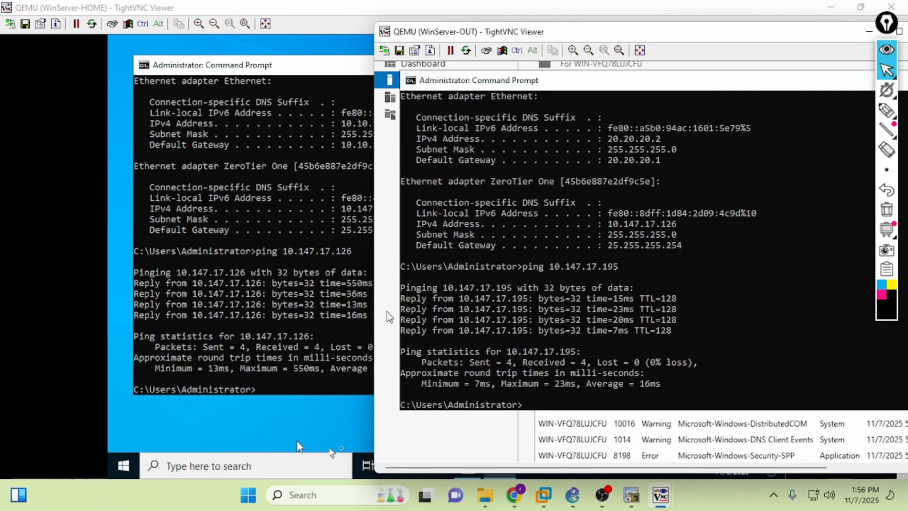
- Sketch the WinServer-HOME to WinServer-OUT link on the GNS3 ZeroTier DEMO topology, then clear it
click(574, 494)
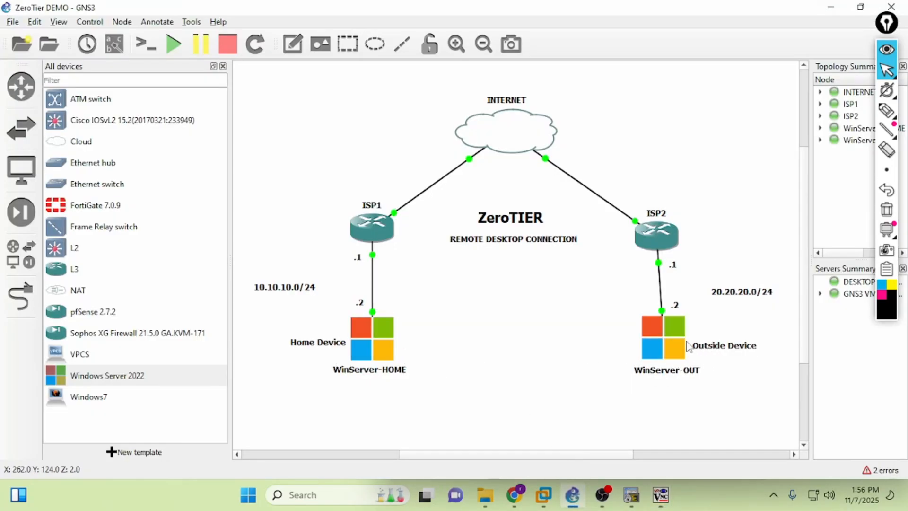
click(887, 109)
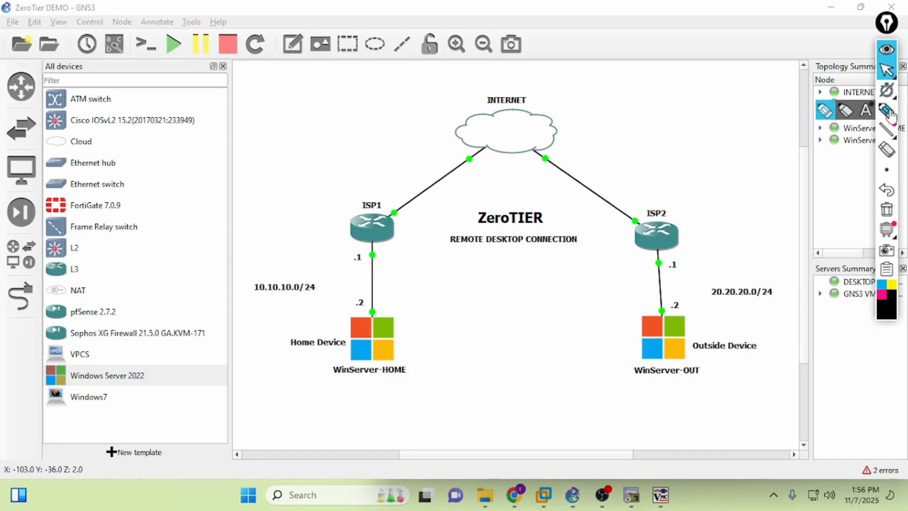
mouse_move(409, 312)
mouse_down()
mouse_move(407, 279)
mouse_move(453, 220)
mouse_up()
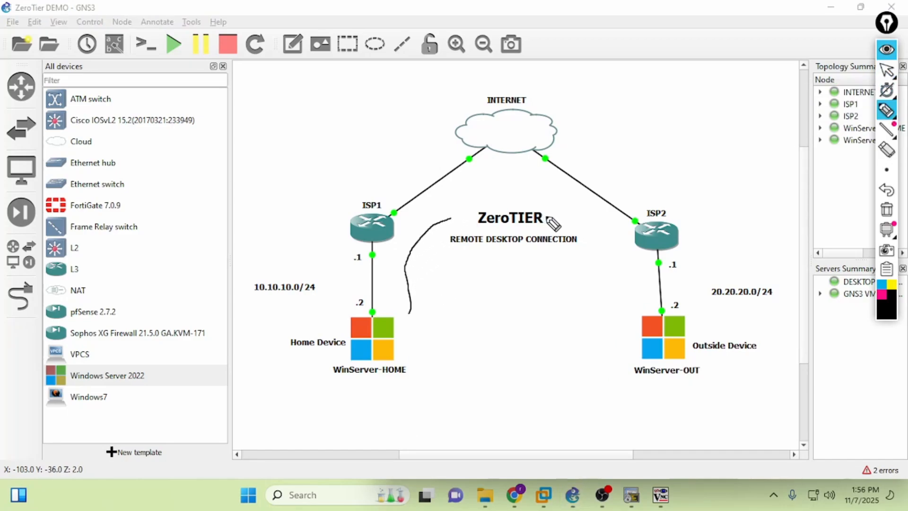
mouse_move(551, 216)
mouse_down()
mouse_move(634, 263)
mouse_move(632, 324)
mouse_up()
mouse_move(409, 323)
mouse_down()
mouse_move(591, 315)
mouse_move(531, 357)
mouse_move(428, 336)
mouse_move(463, 351)
mouse_up()
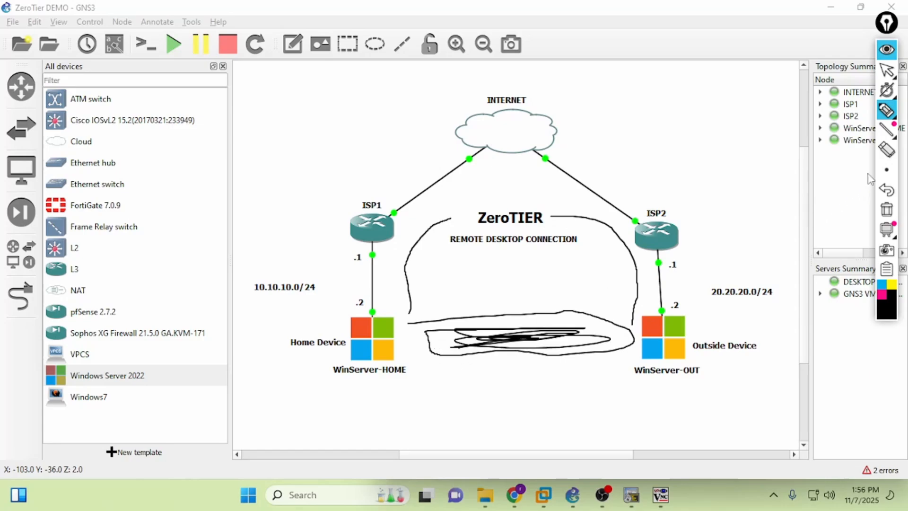
click(886, 209)
click(886, 70)
click(660, 495)
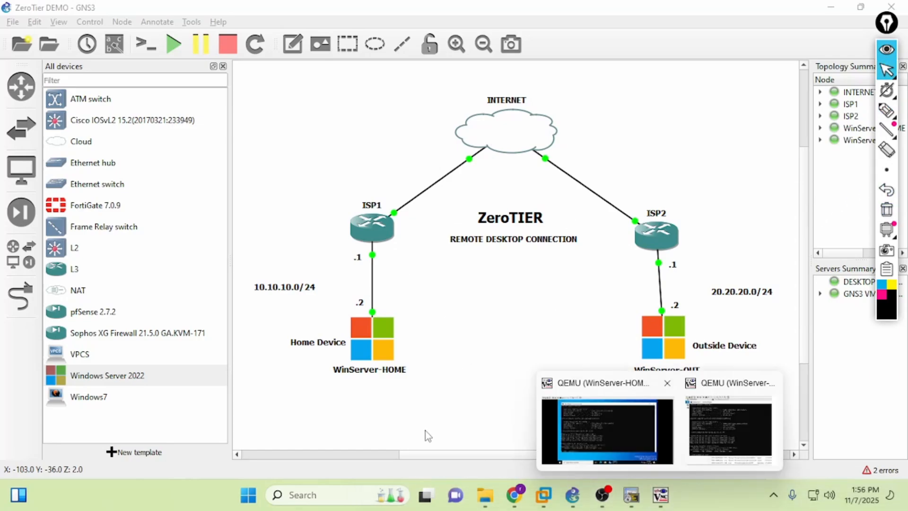
click(549, 426)
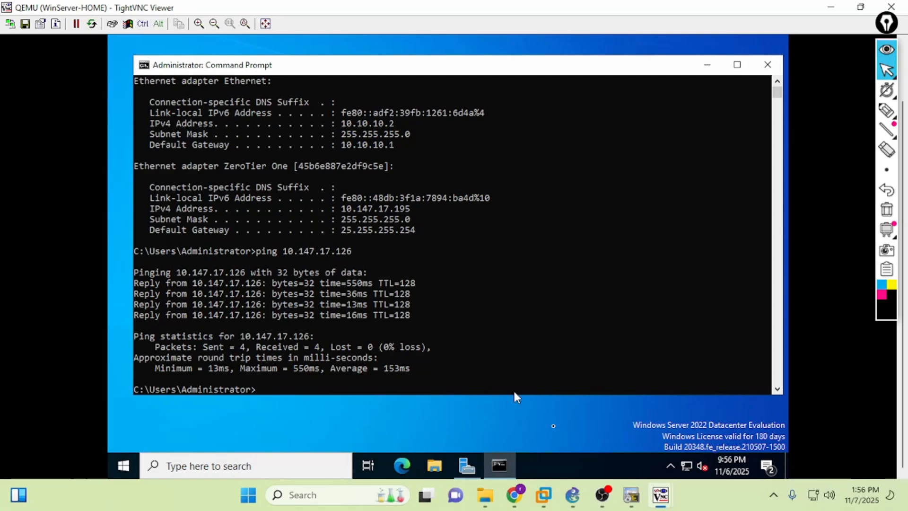
- Minimize the home viewer, maximize WinServer-OUT's viewer and close its Command Prompt
mouse_move(661, 495)
click(707, 431)
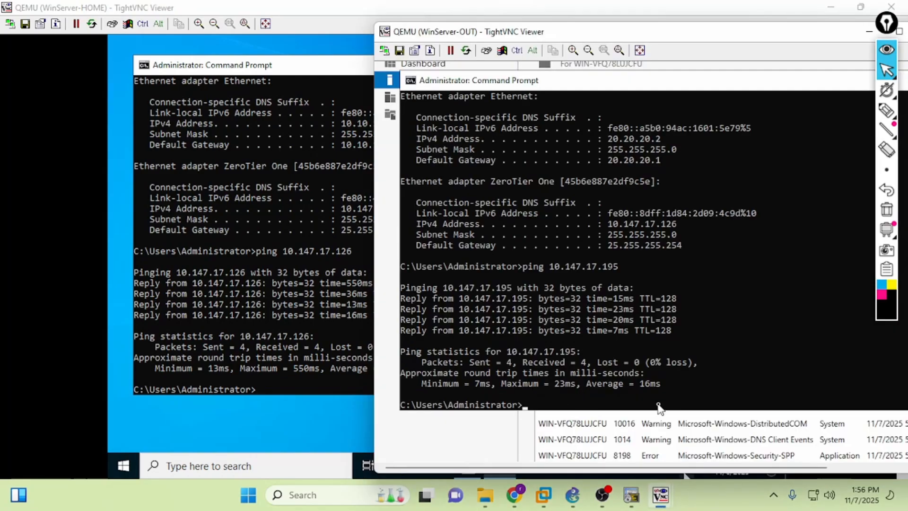
click(820, 10)
click(831, 8)
drag(587, 30, 351, 17)
click(668, 23)
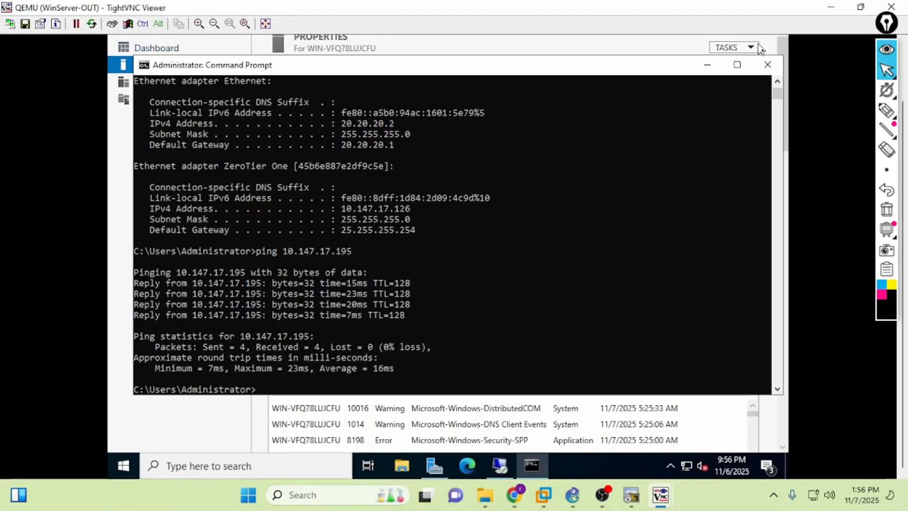
click(765, 61)
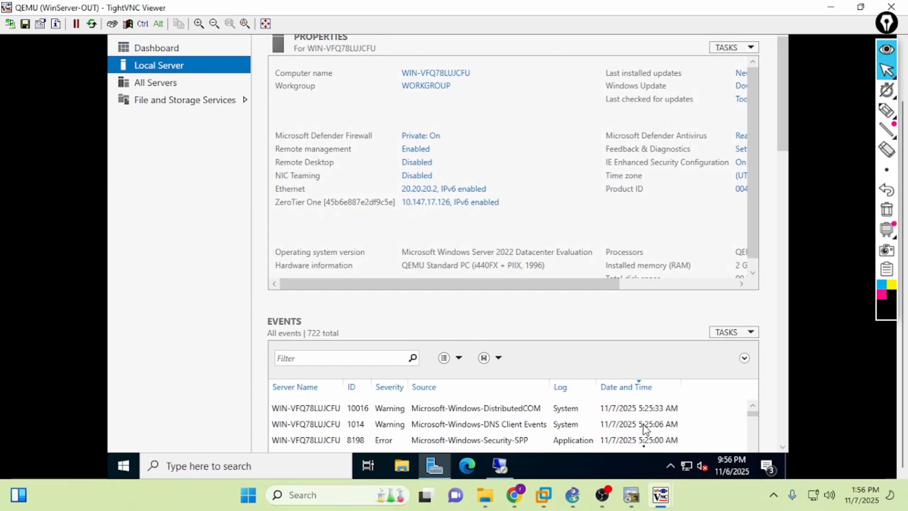
click(573, 495)
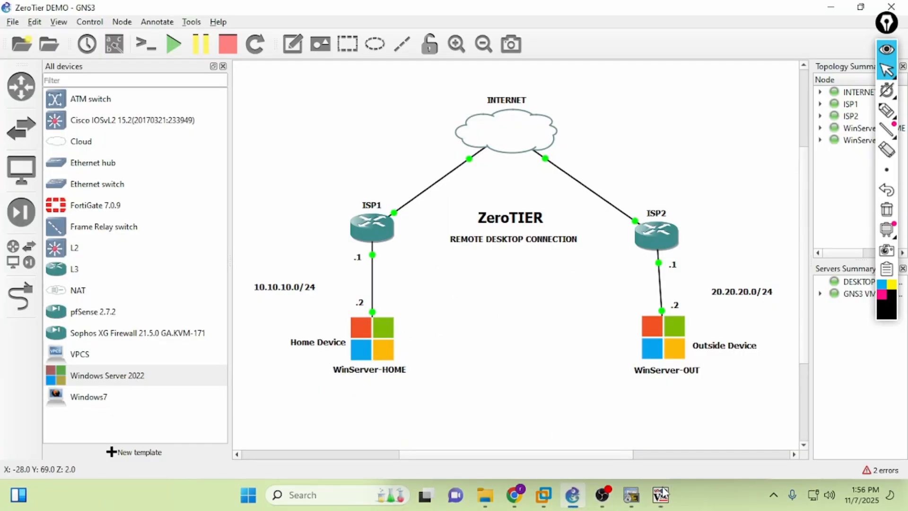
- Enter home server IP 10.147.17.195, copied from its ipconfig, in Remote Desktop Connection and connect
mouse_move(662, 494)
click(697, 435)
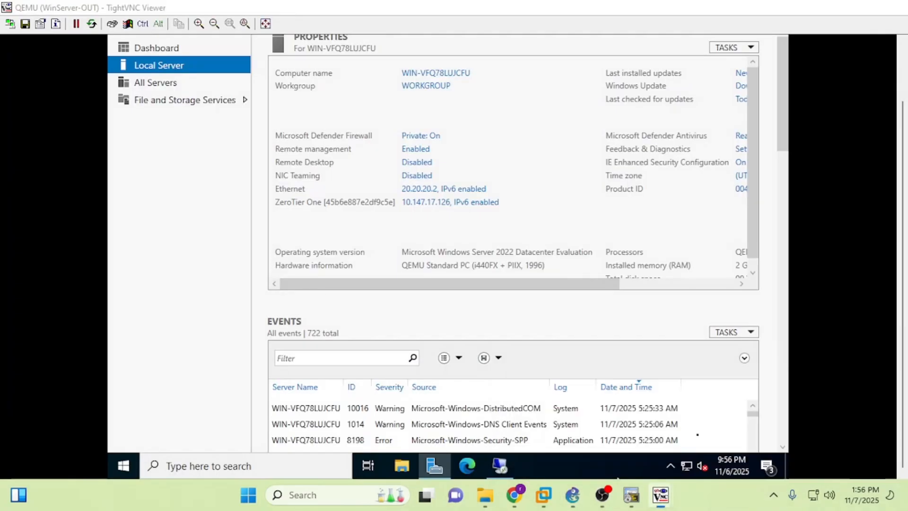
click(499, 465)
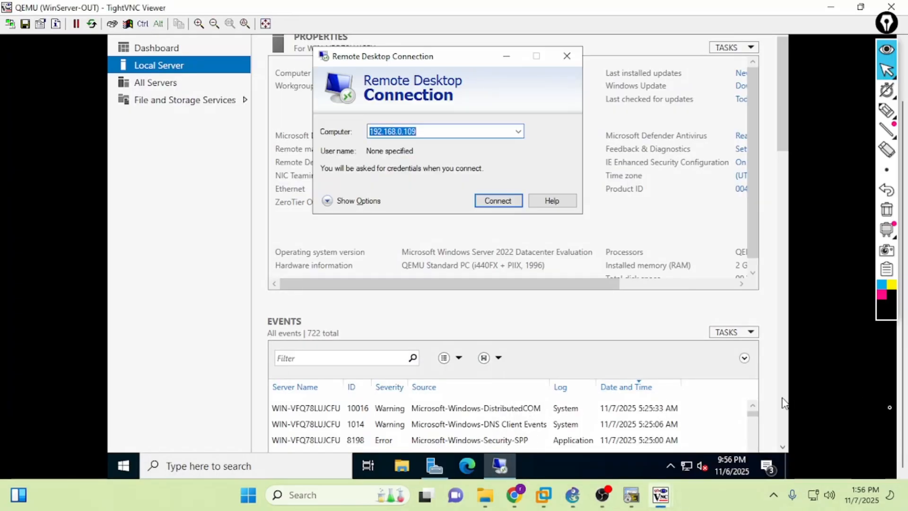
drag(902, 403, 901, 338)
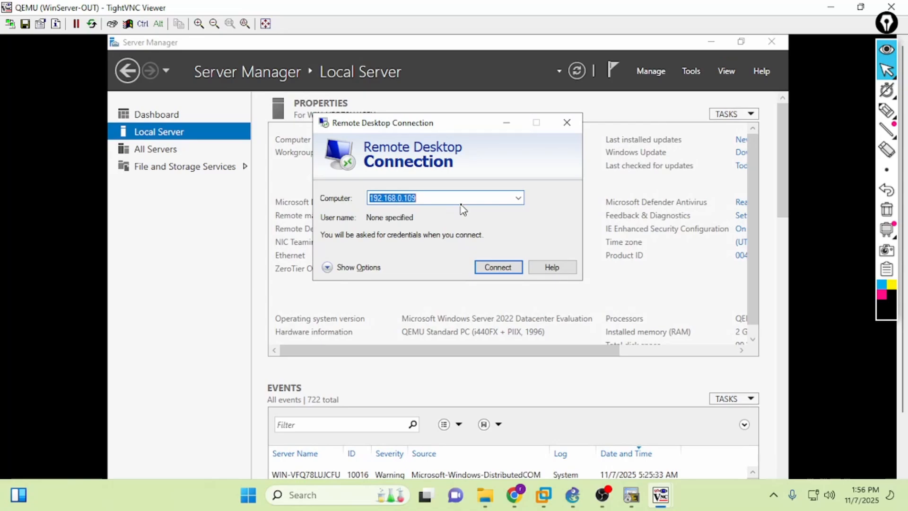
text(10.147.17.195)
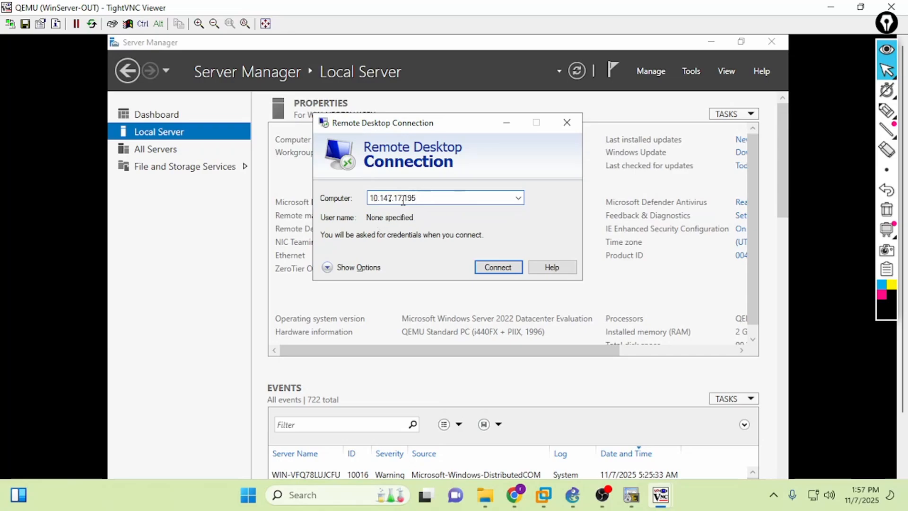
mouse_move(660, 494)
click(595, 461)
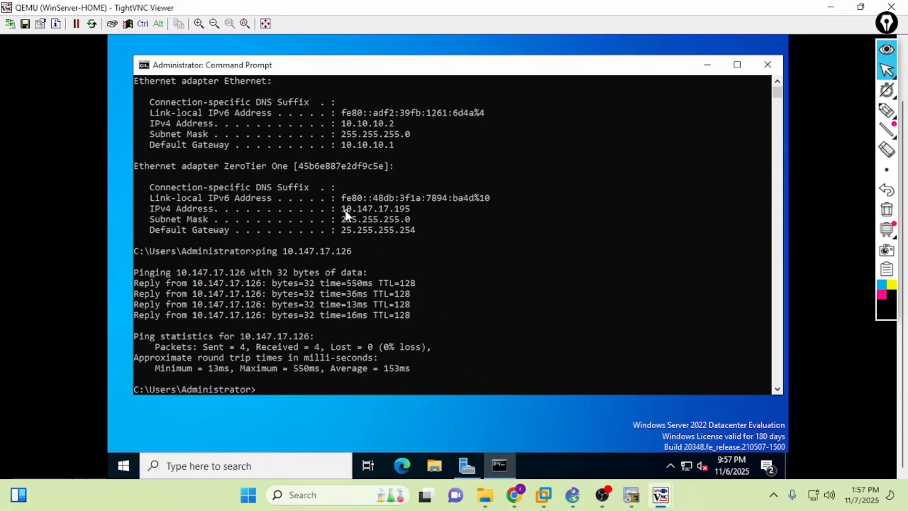
drag(344, 214, 419, 214)
mouse_move(661, 492)
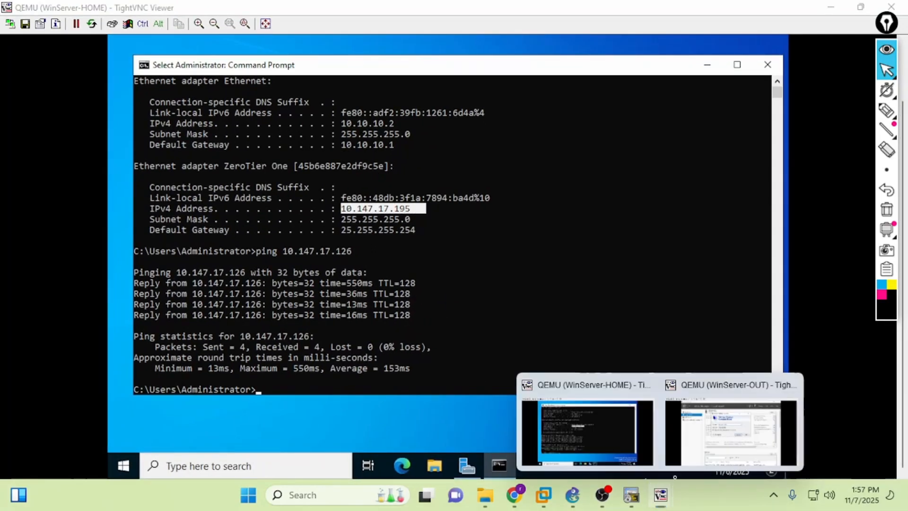
click(760, 426)
click(503, 269)
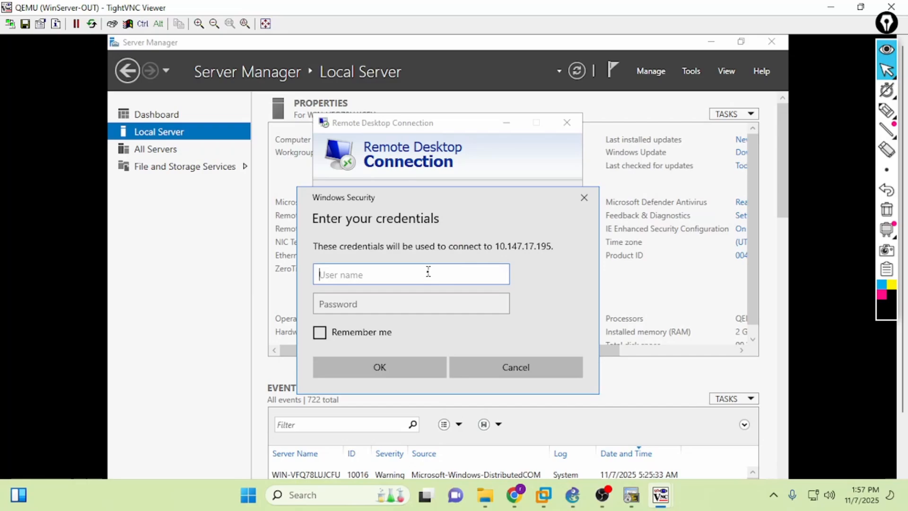
- Sign in as administrator with the account password and accept the certificate warning
text(administrator)
key(Tab)
text(•)
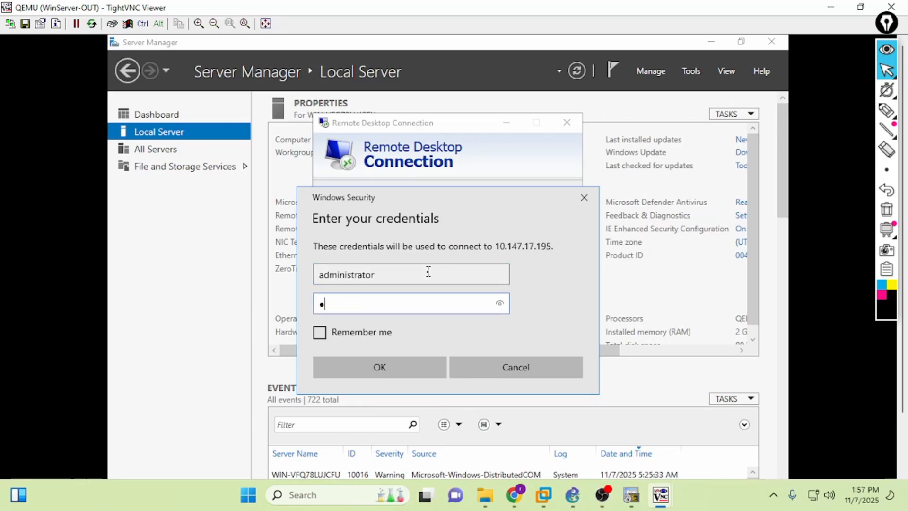
text(•••••••••)
key(Return)
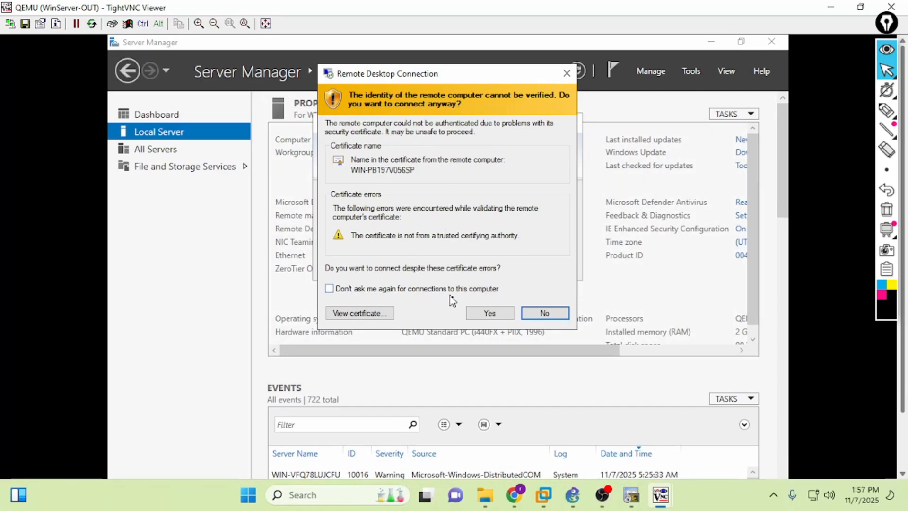
click(480, 312)
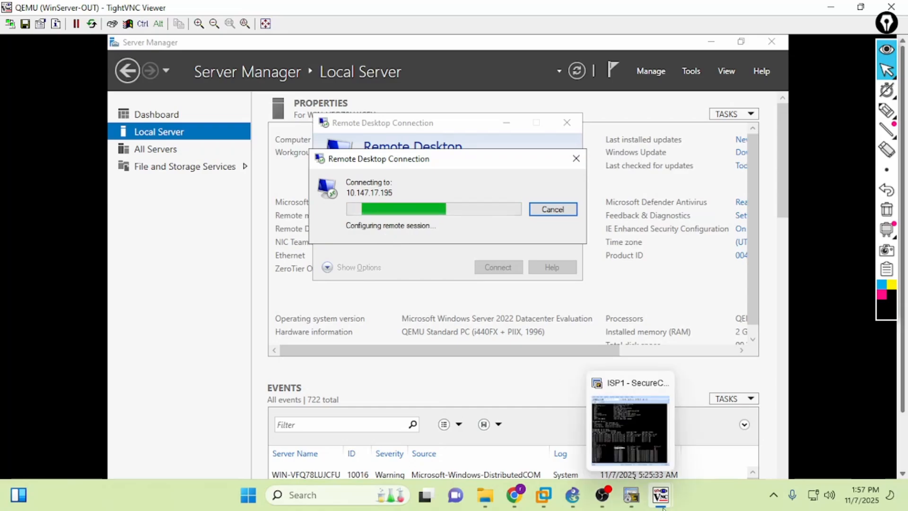
- Run ipconfig in the remote session, showing Ethernet 10.10.10.2 and ZeroTier 10.147.17.195
mouse_move(661, 494)
click(606, 445)
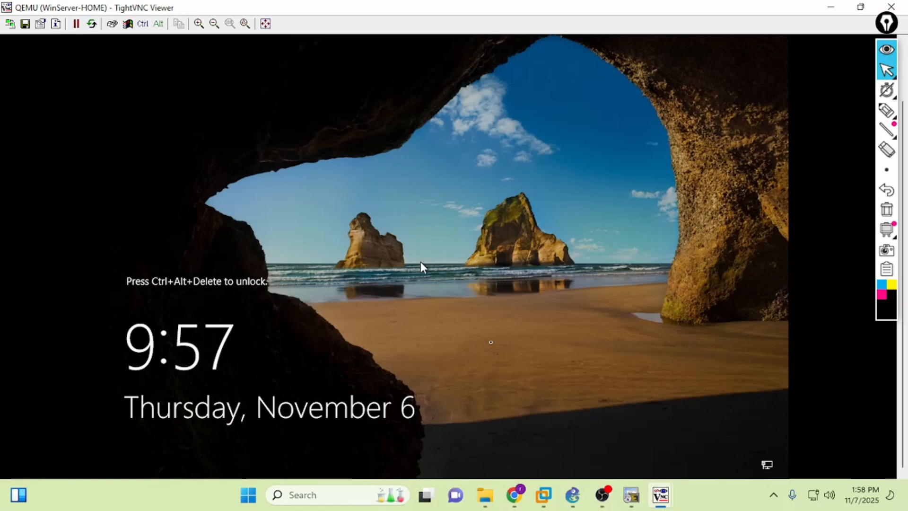
mouse_move(660, 494)
click(691, 440)
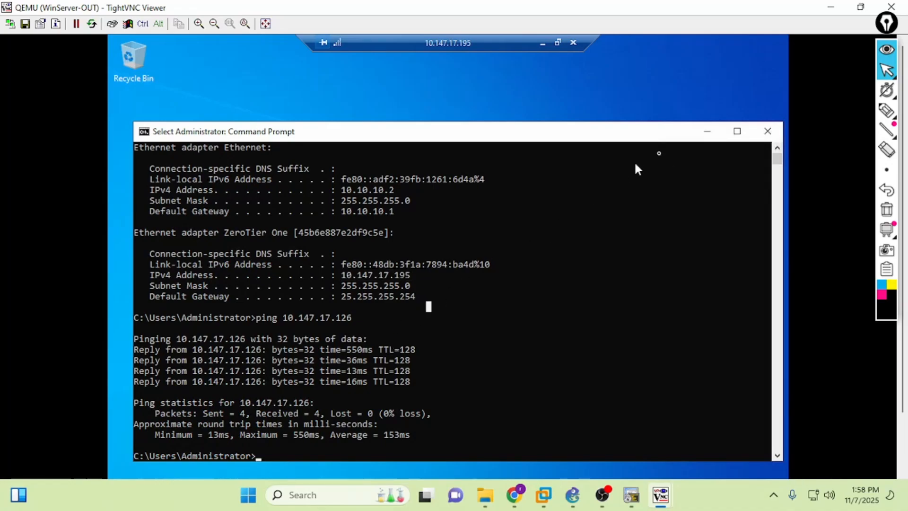
click(507, 254)
text(ipconfig)
key(Return)
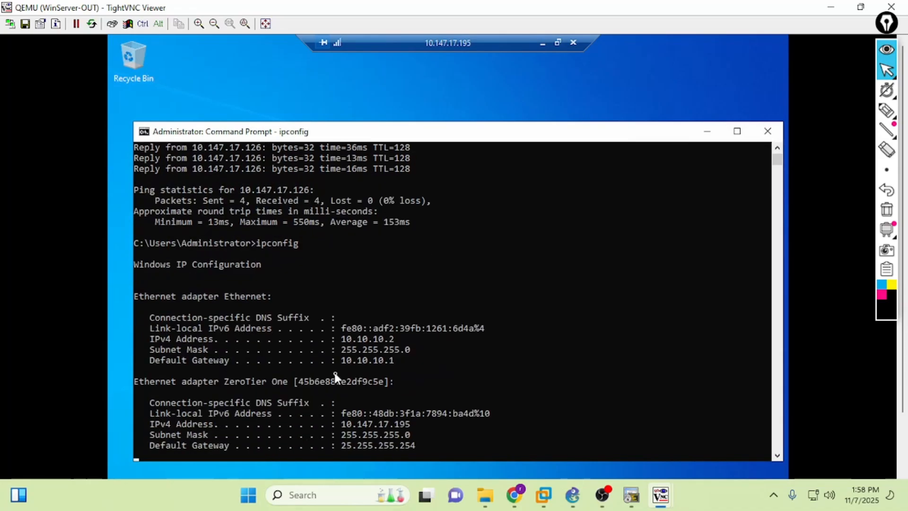
click(344, 331)
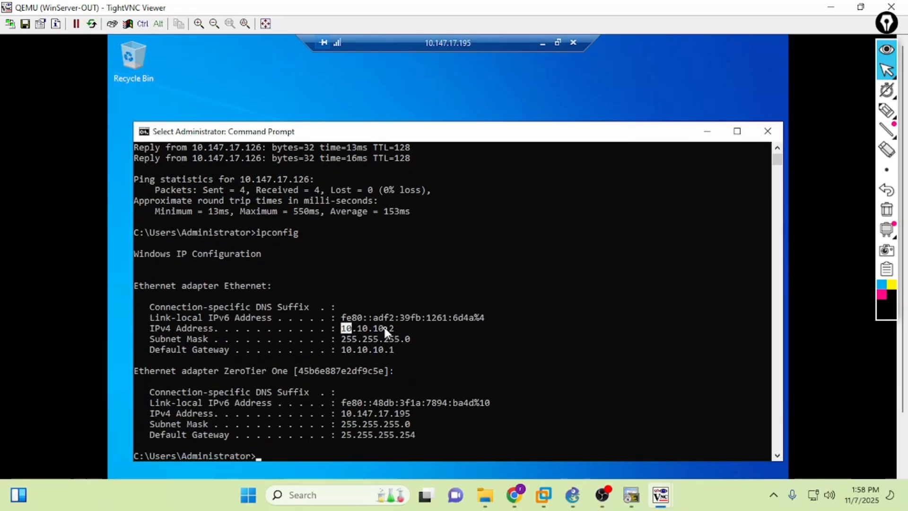
key(alt+Tab)
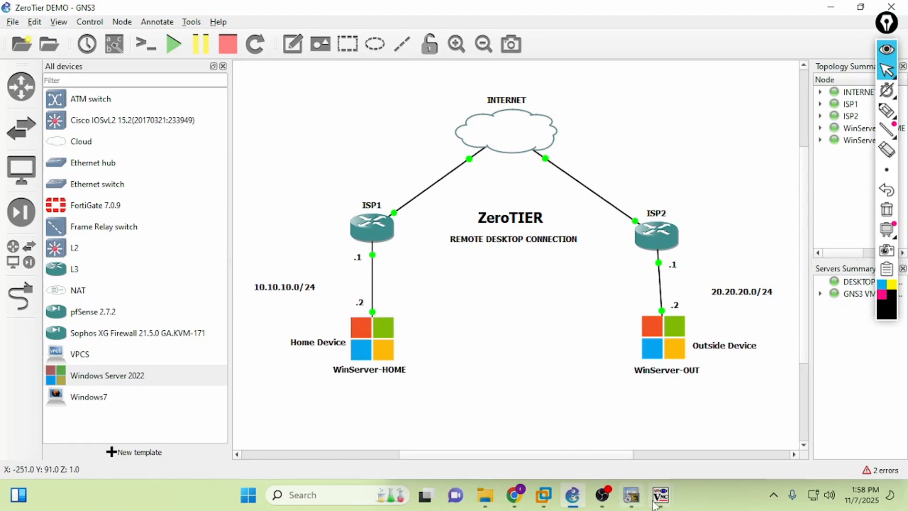
- Draw an arrow from WinServer-OUT to WinServer-HOME and circle the ZeroTIER REMOTE DESKTOP CONNECTION label, then clear it
mouse_move(660, 495)
click(686, 423)
click(572, 495)
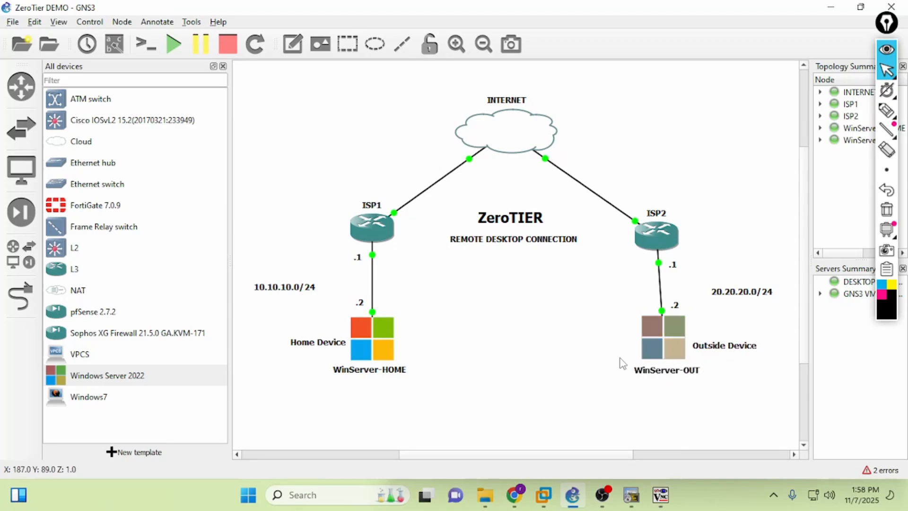
click(886, 111)
mouse_move(649, 399)
mouse_down()
mouse_move(432, 391)
mouse_move(430, 359)
mouse_move(412, 363)
mouse_up()
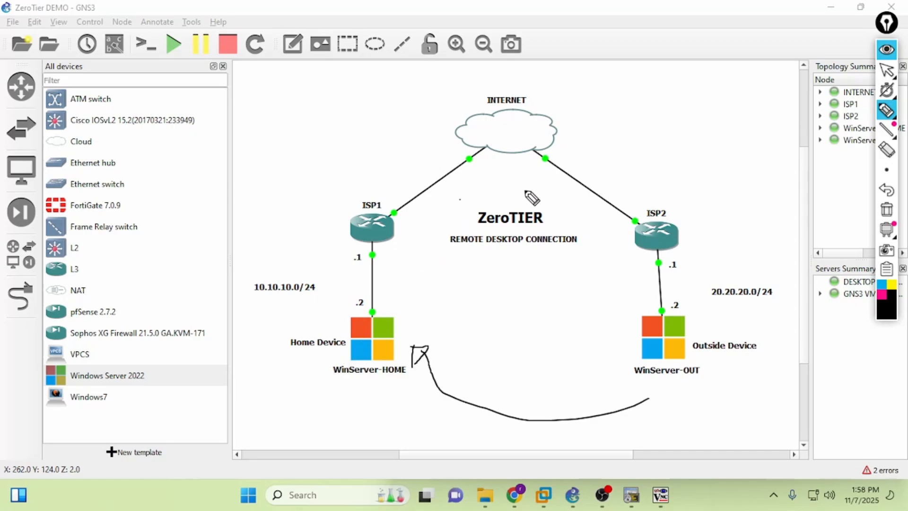
mouse_move(525, 192)
mouse_down()
mouse_move(586, 251)
mouse_move(414, 222)
mouse_move(499, 192)
mouse_up()
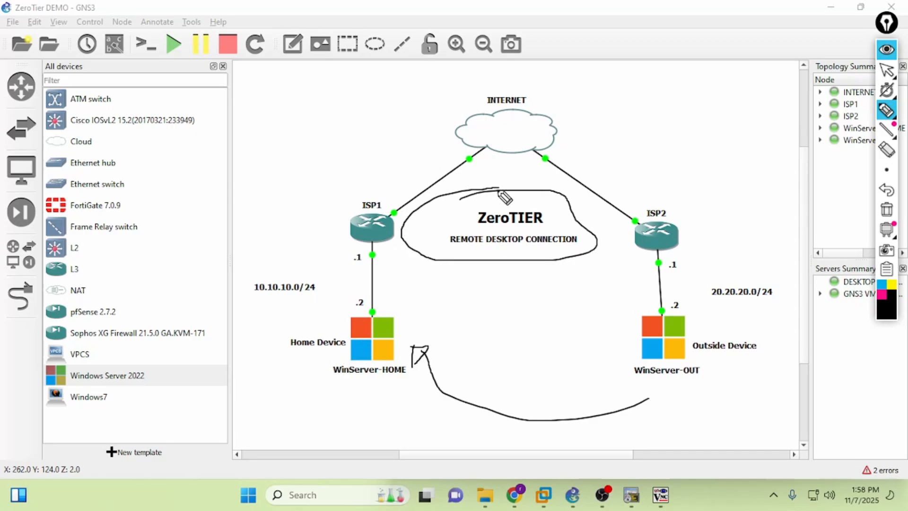
click(887, 209)
- Create a 'TEST FROM SERVER OUTSIDE' folder on the remote home desktop, then end the session
mouse_move(660, 495)
click(699, 436)
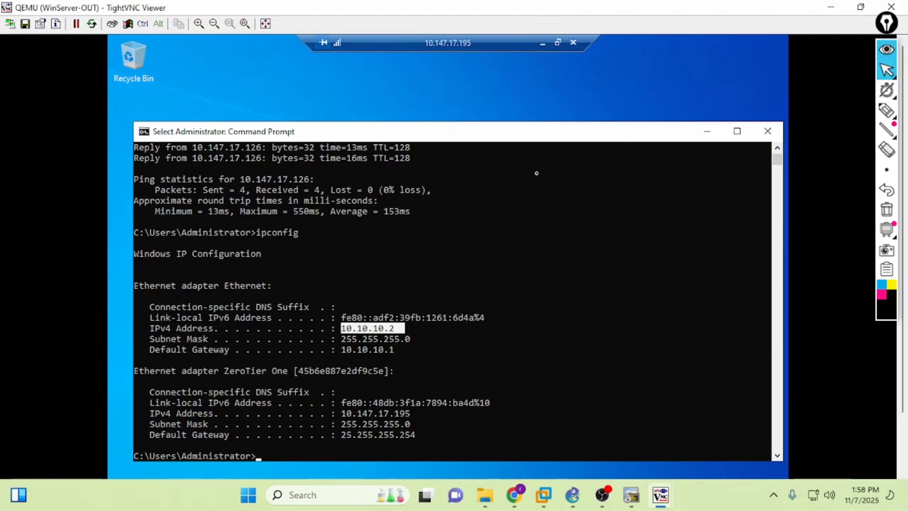
click(707, 132)
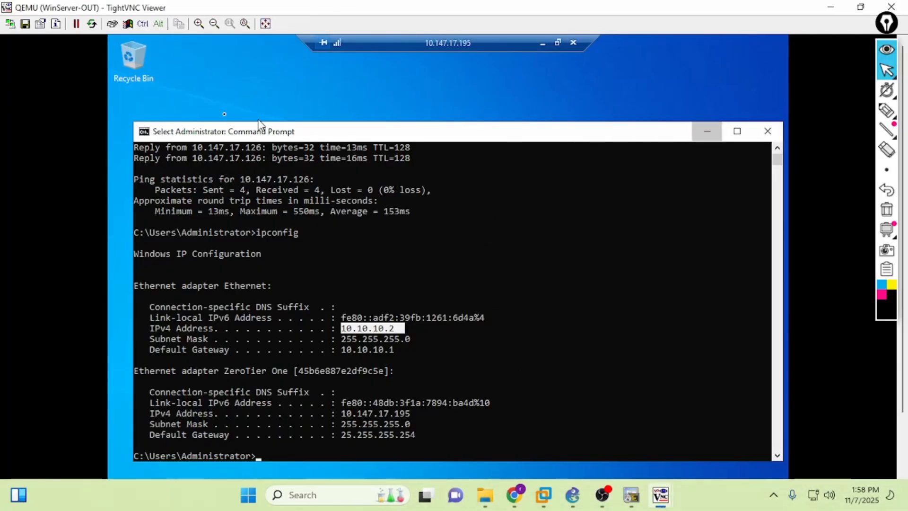
right_click(223, 95)
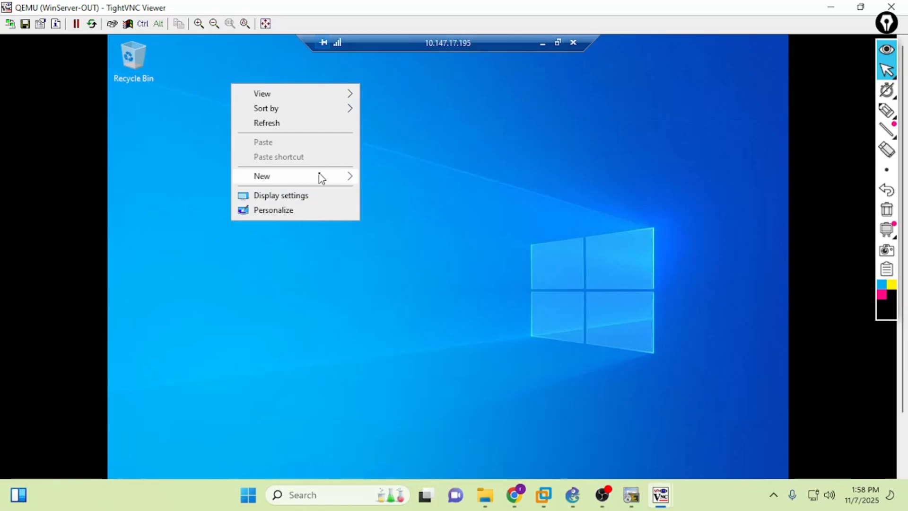
click(376, 183)
text(TES)
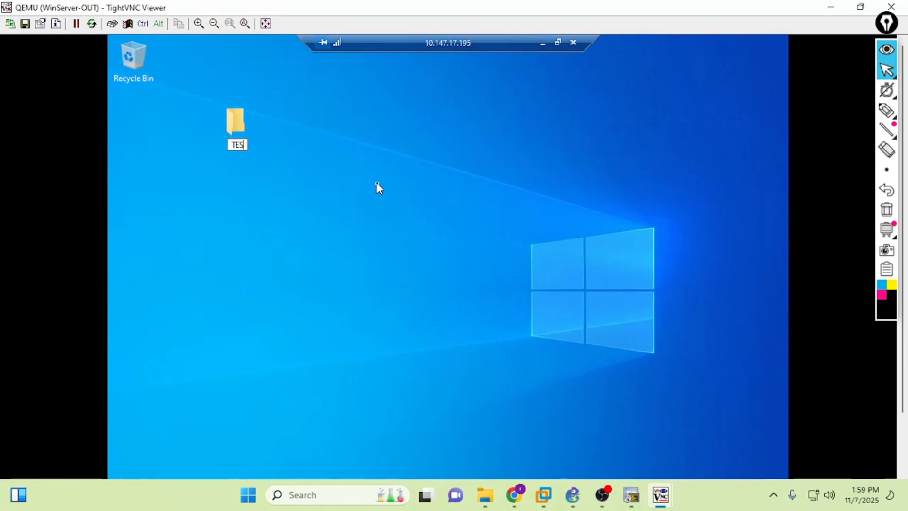
text(T FRO)
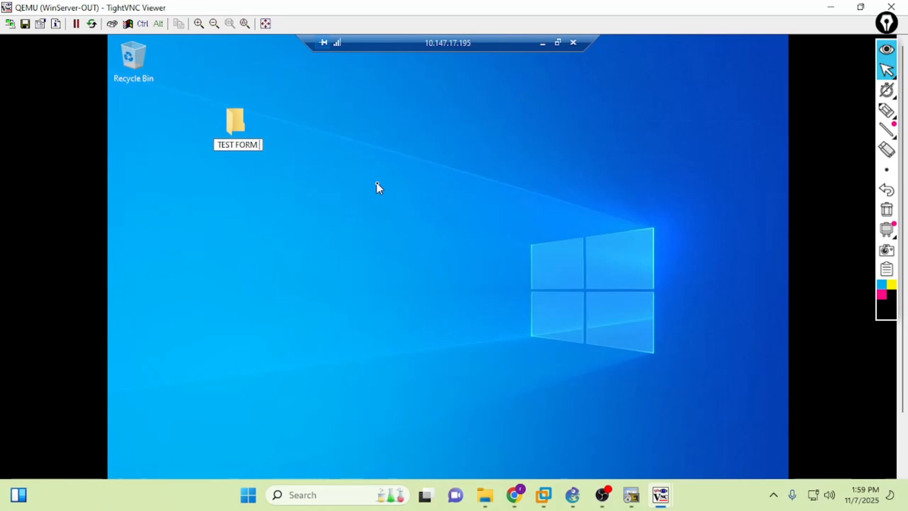
text(M SERVER )
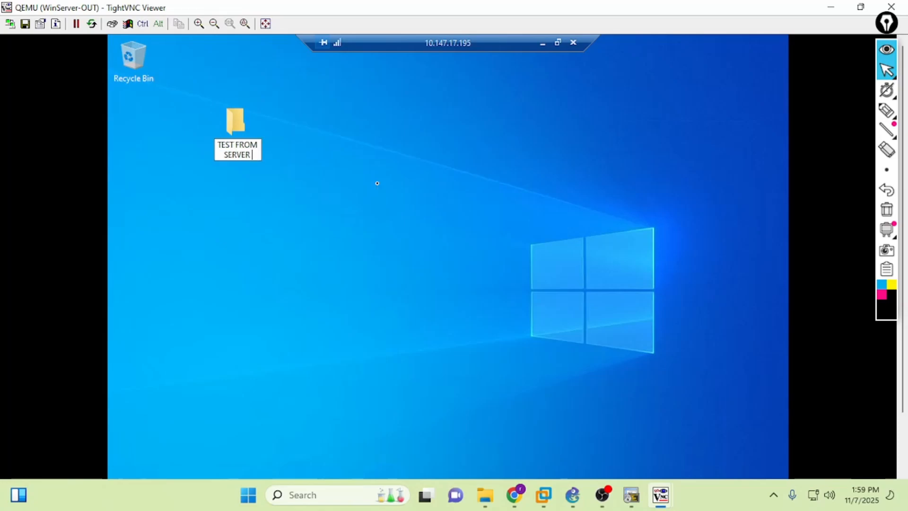
text(OUTSIDE)
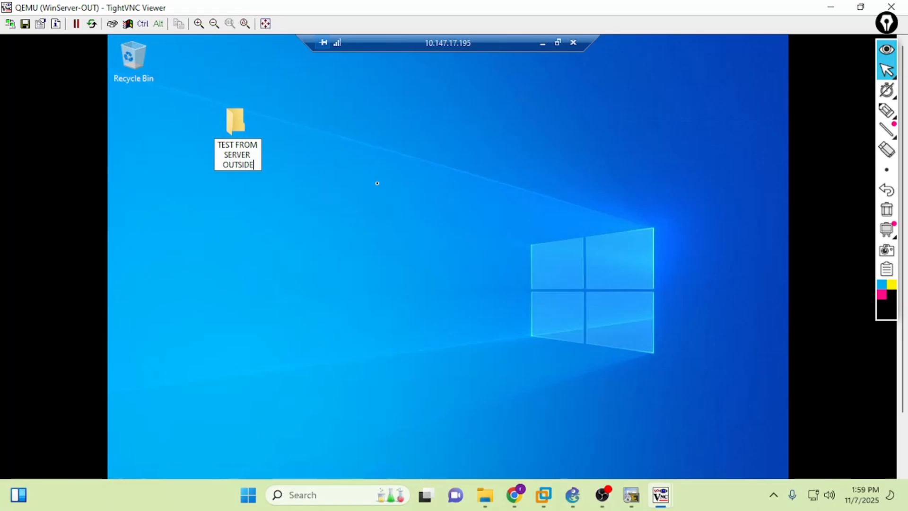
key(Return)
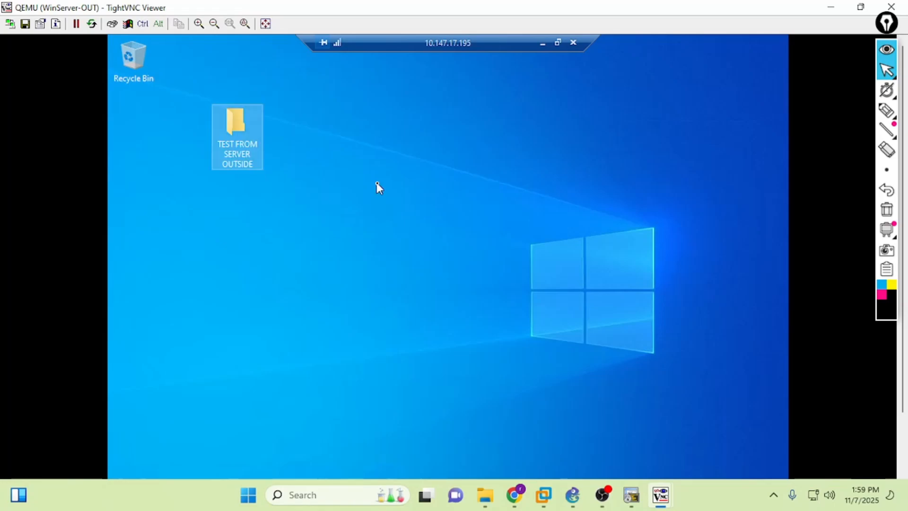
click(573, 43)
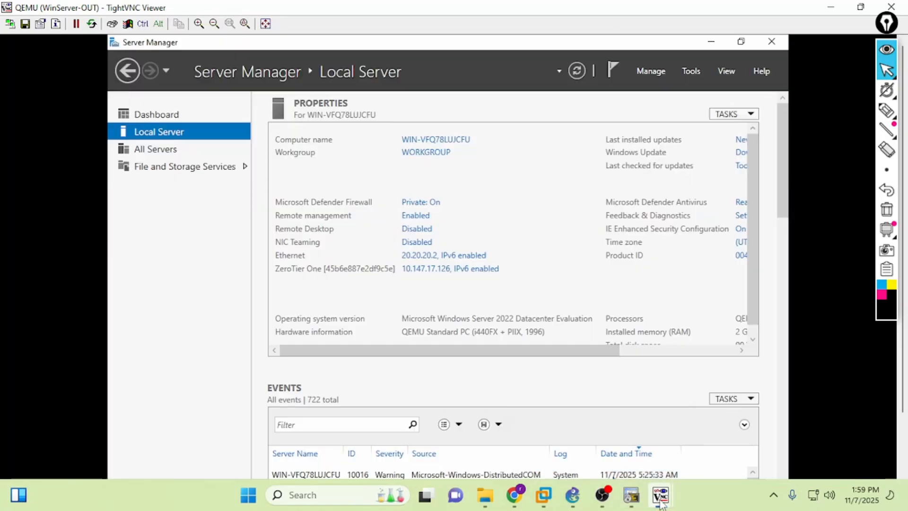
- On WinServer-HOME, drag the TEST FROM SERVER OUTSIDE folder beneath the Recycle Bin
mouse_move(661, 495)
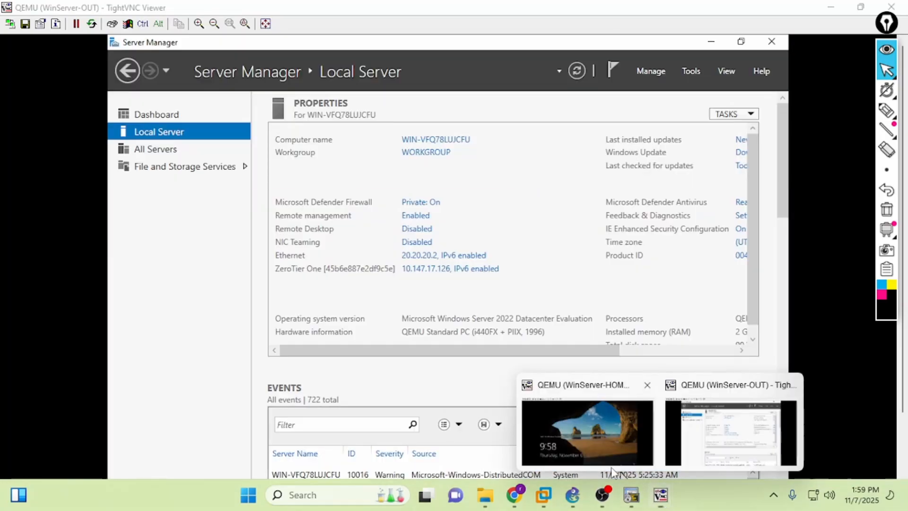
click(589, 428)
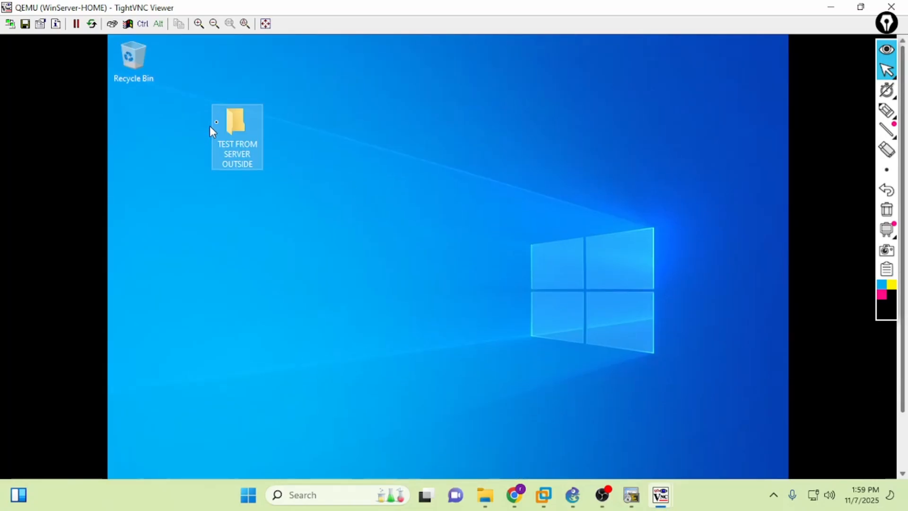
drag(199, 122, 136, 112)
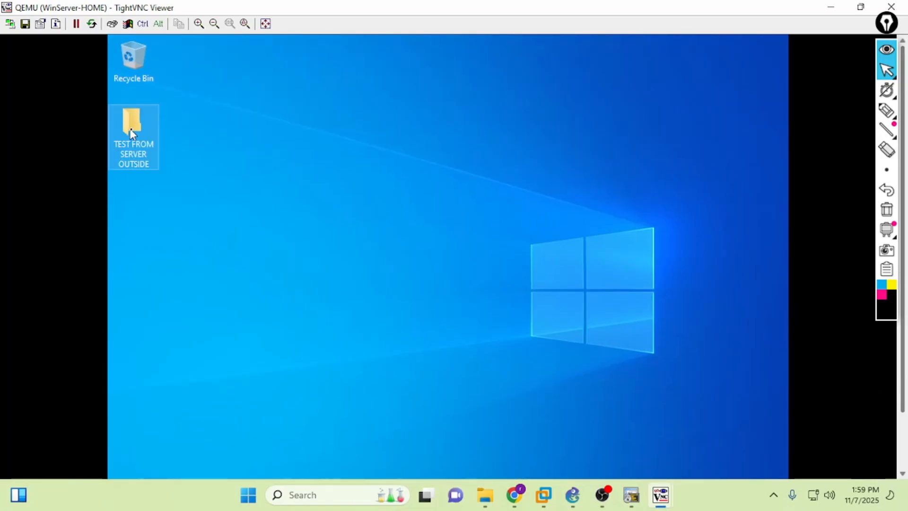
click(704, 438)
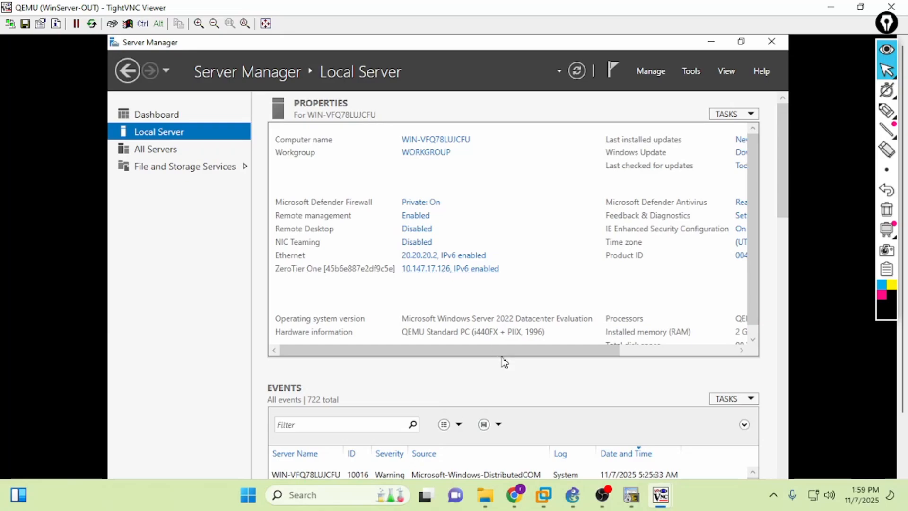
click(514, 495)
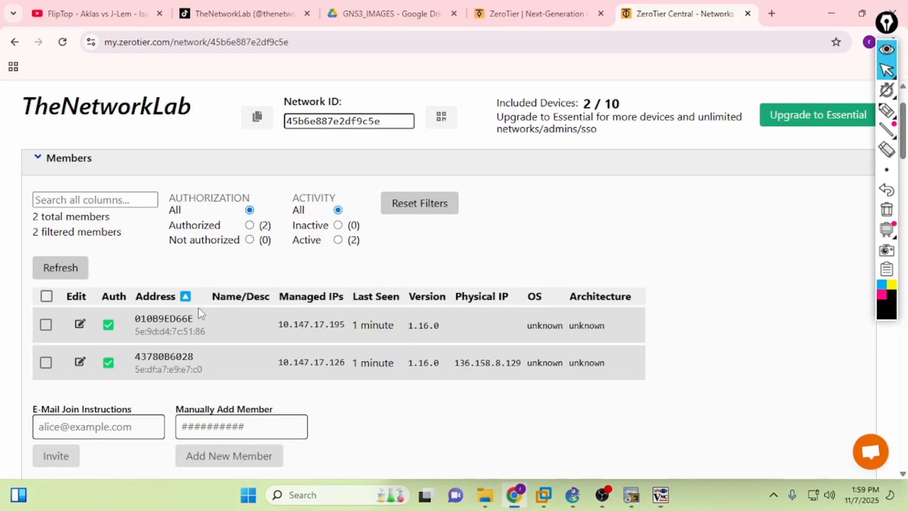
scroll(211, 237, down, 3)
scroll(249, 247, up, 2)
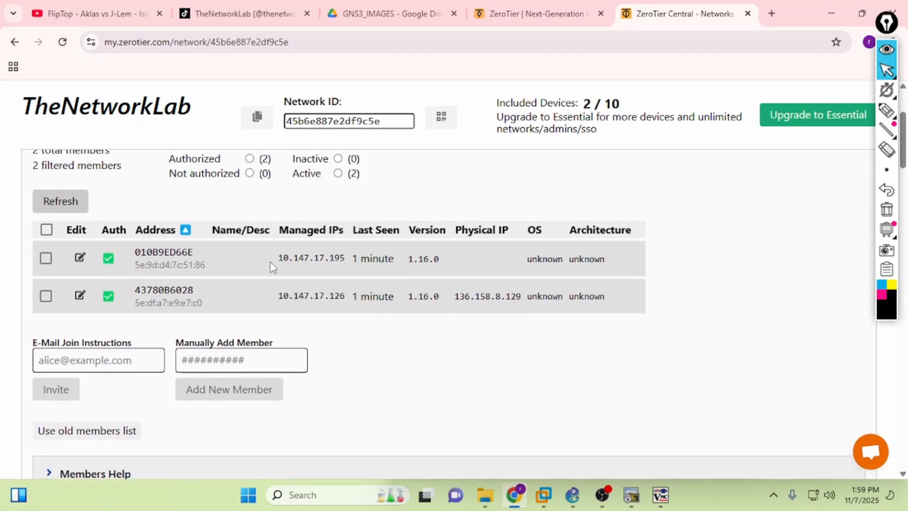
drag(322, 258, 336, 259)
drag(264, 294, 365, 293)
click(391, 341)
scroll(400, 319, down, 3)
scroll(457, 294, down, 4)
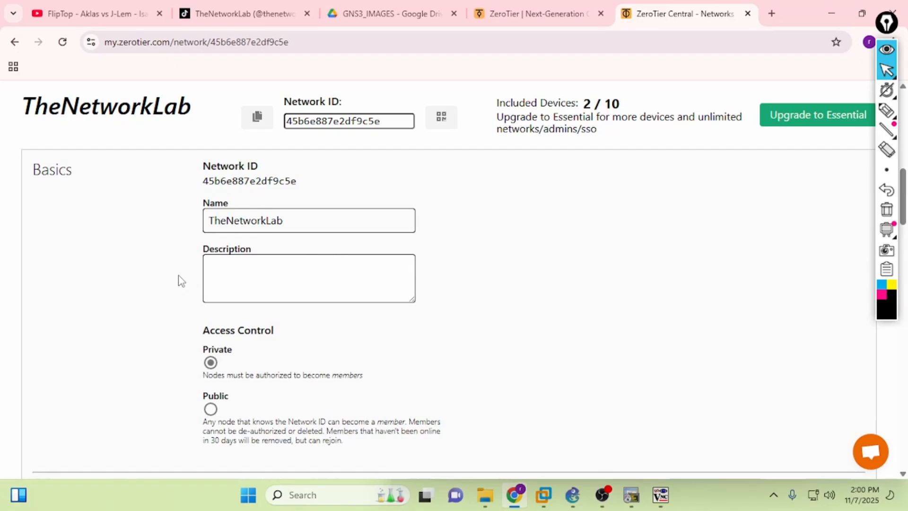
drag(205, 331, 272, 336)
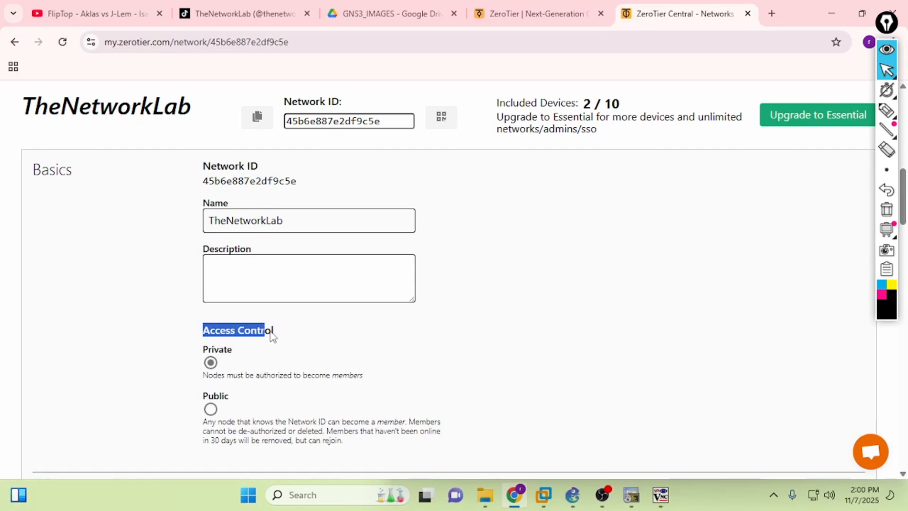
click(211, 363)
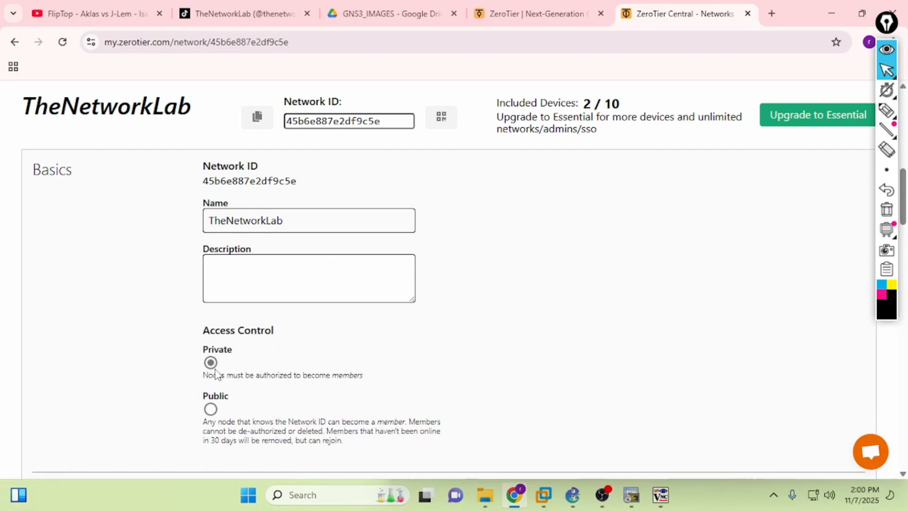
scroll(407, 327, up, 5)
scroll(505, 322, up, 4)
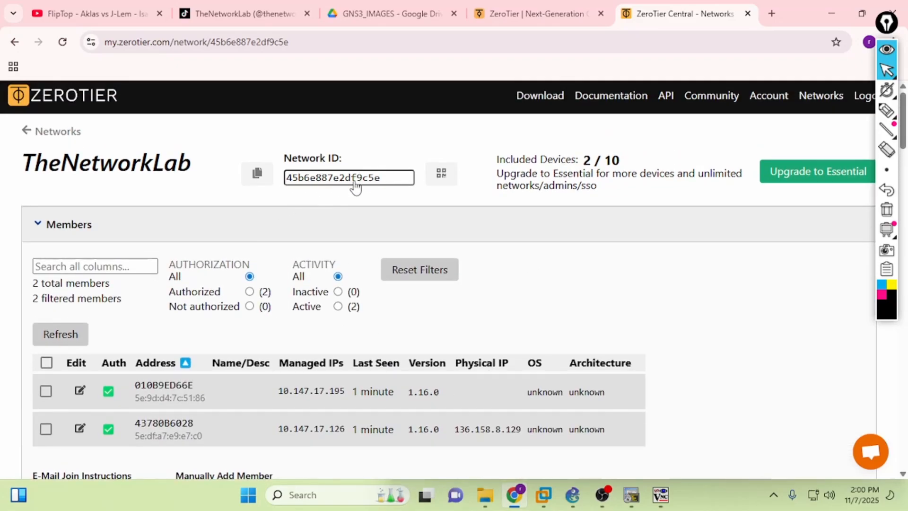
scroll(180, 261, down, 1)
scroll(179, 261, down, 2)
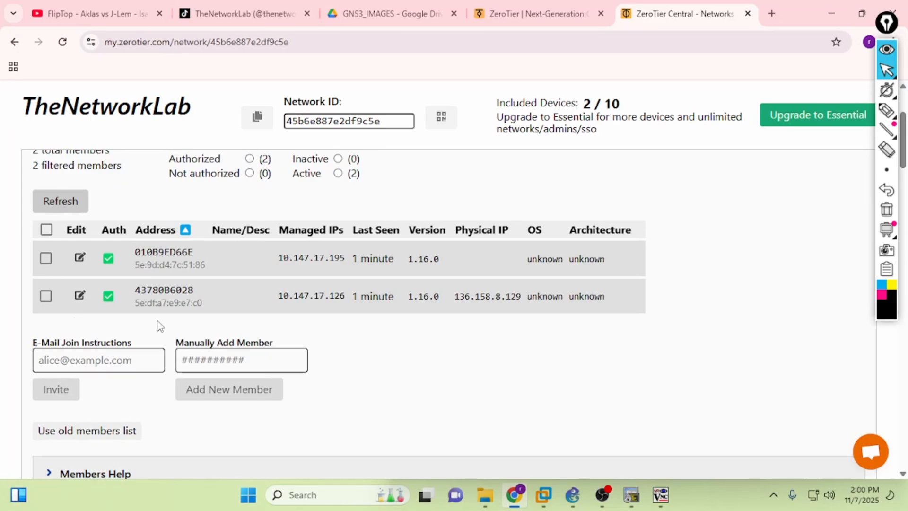
click(45, 296)
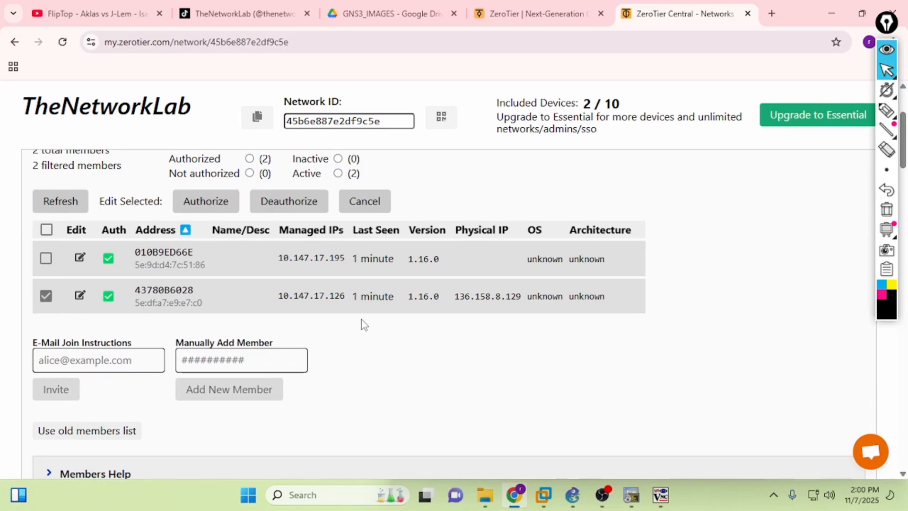
scroll(232, 364, down, 8)
scroll(194, 372, down, 1)
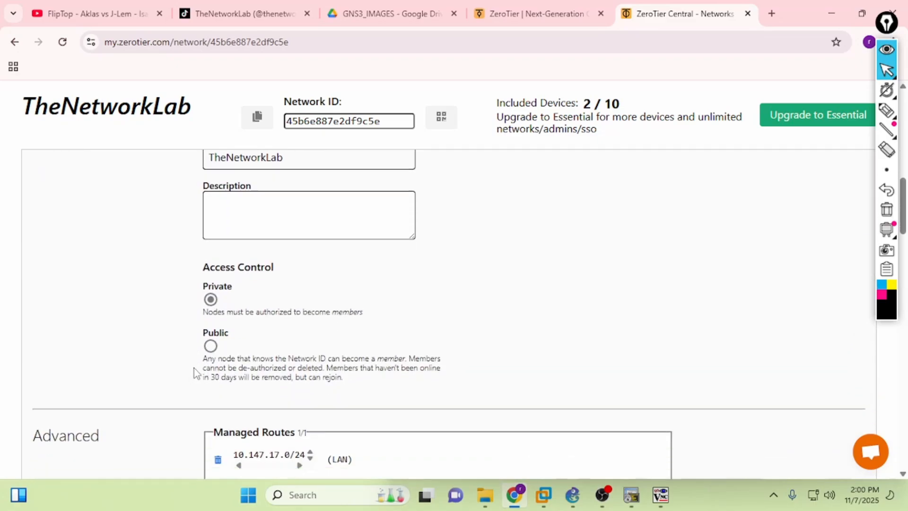
click(210, 343)
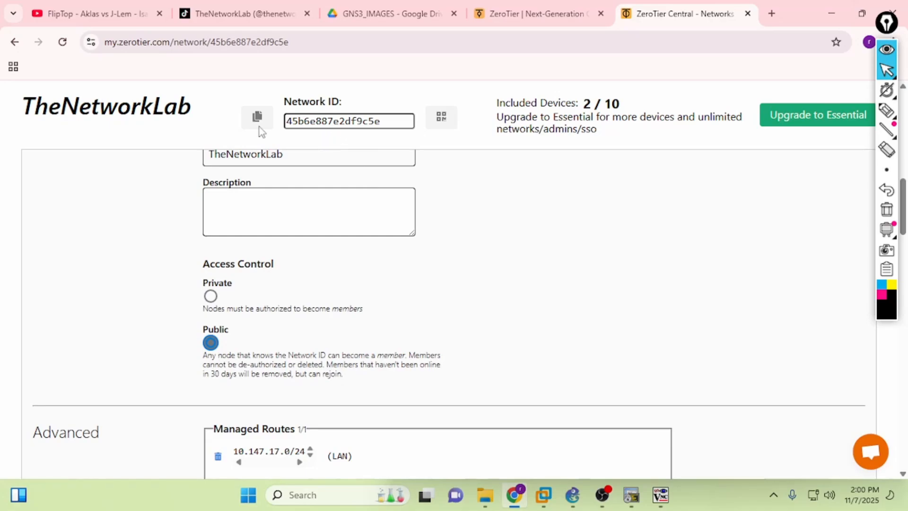
click(209, 298)
scroll(425, 327, down, 3)
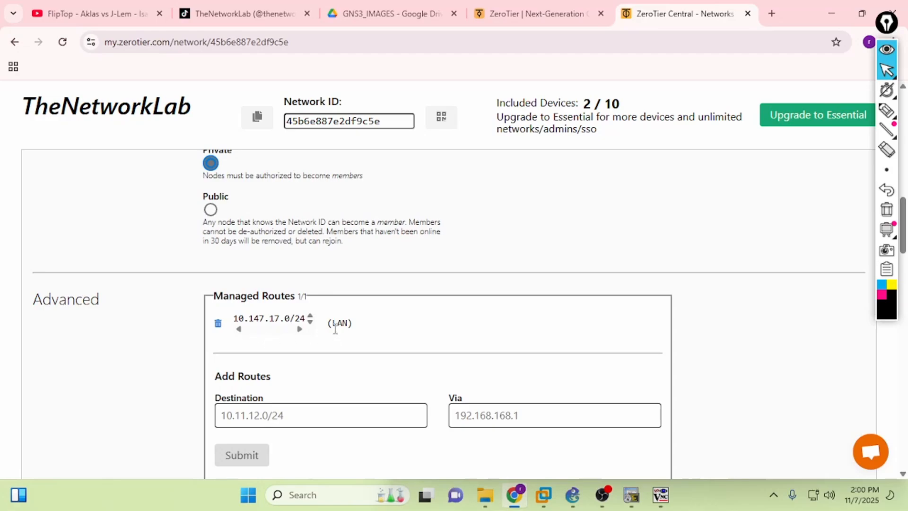
scroll(283, 334, down, 3)
scroll(324, 316, up, 3)
scroll(348, 317, down, 5)
scroll(352, 310, down, 2)
scroll(320, 318, up, 3)
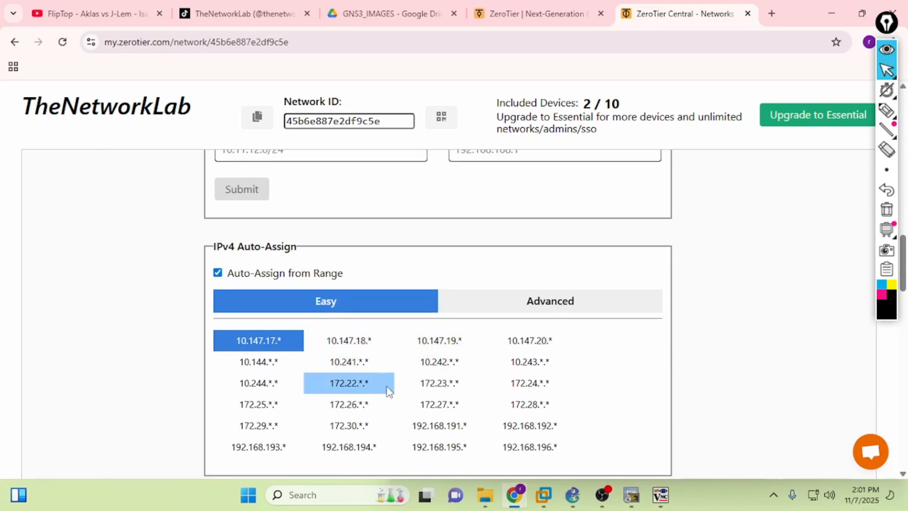
scroll(488, 364, down, 8)
scroll(488, 365, down, 3)
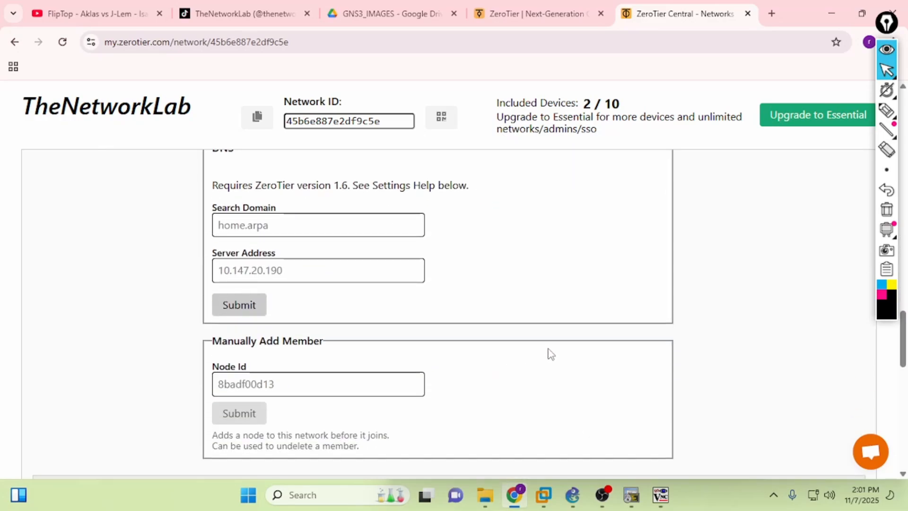
scroll(548, 354, down, 4)
scroll(546, 355, up, 4)
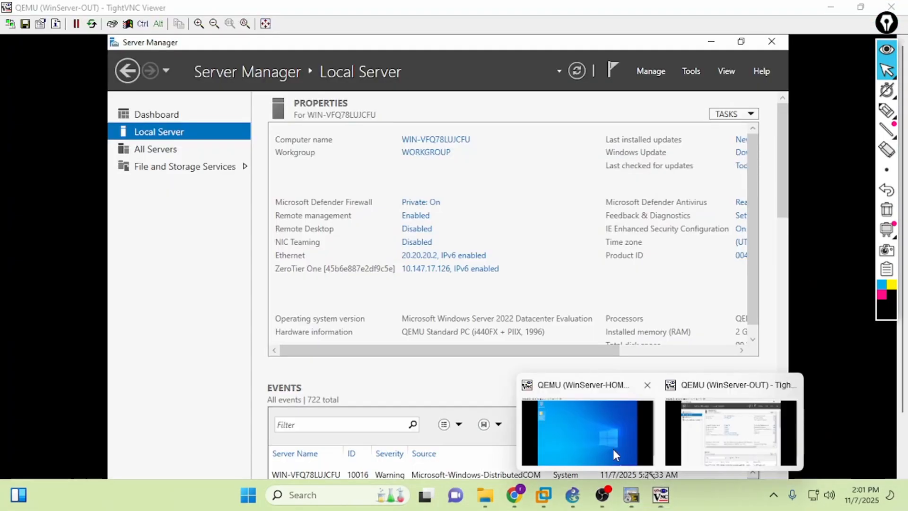
- View WinServer-HOME's remote desktop and its ZeroTier network list in TightVNC, then return to GNS3
click(591, 449)
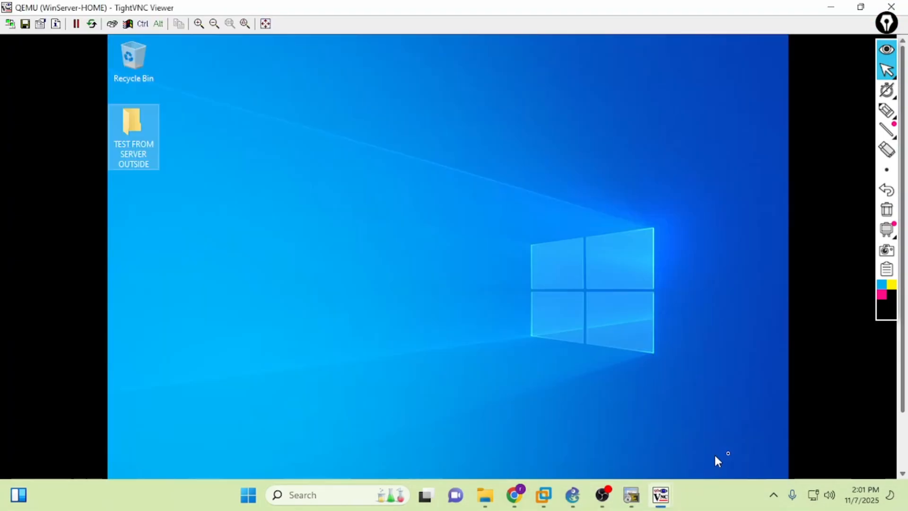
drag(903, 406, 902, 462)
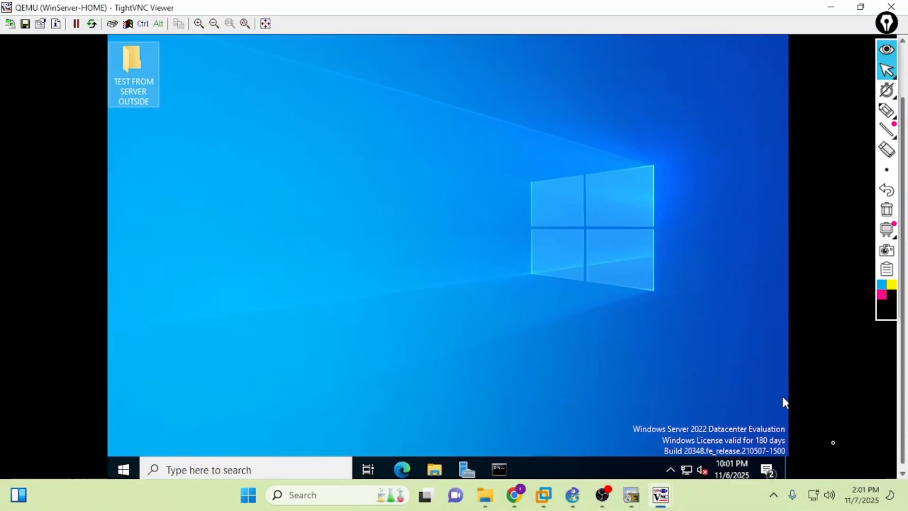
click(686, 468)
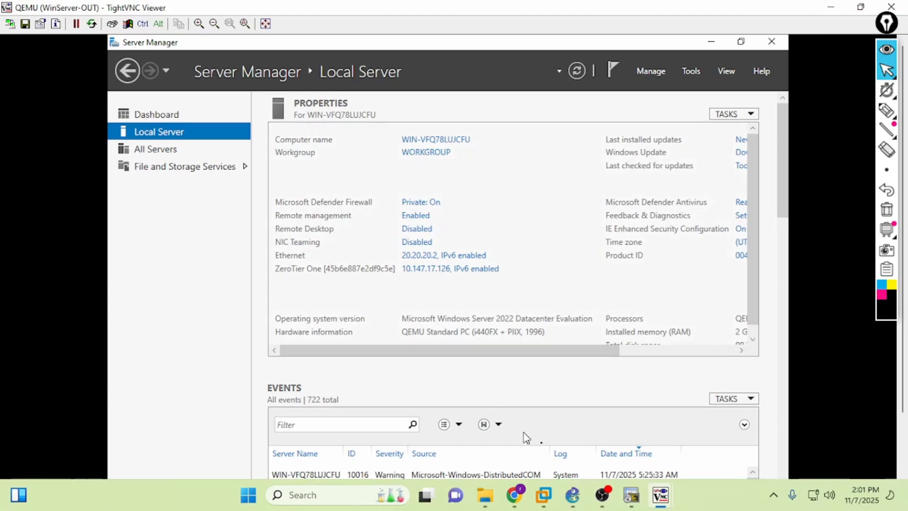
click(574, 496)
- Annotate the topology with a freehand marker: loop WinServer-OUT to WinServer-HOME, tick ISP1 and ISP2, circle WinServer-HOME
click(886, 110)
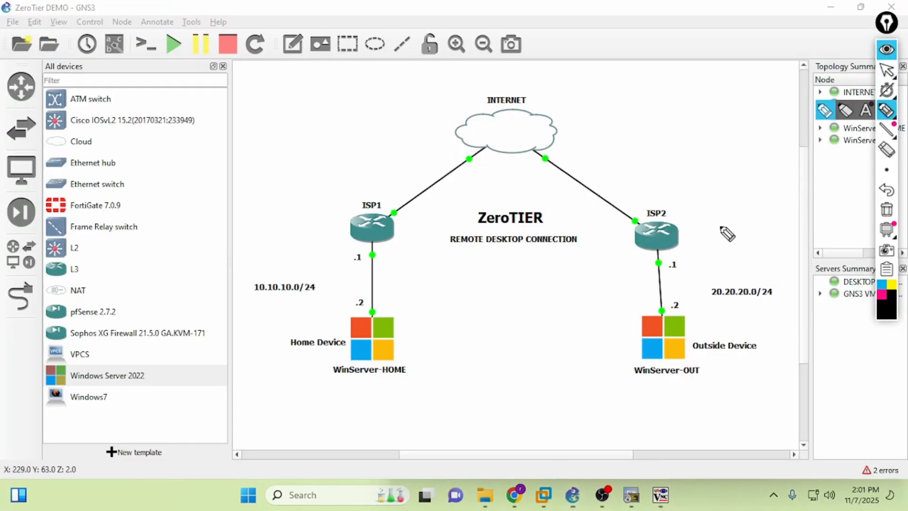
mouse_move(636, 387)
mouse_down()
mouse_move(762, 378)
mouse_move(645, 304)
mouse_move(616, 401)
mouse_move(591, 408)
mouse_move(412, 340)
mouse_move(398, 363)
mouse_up()
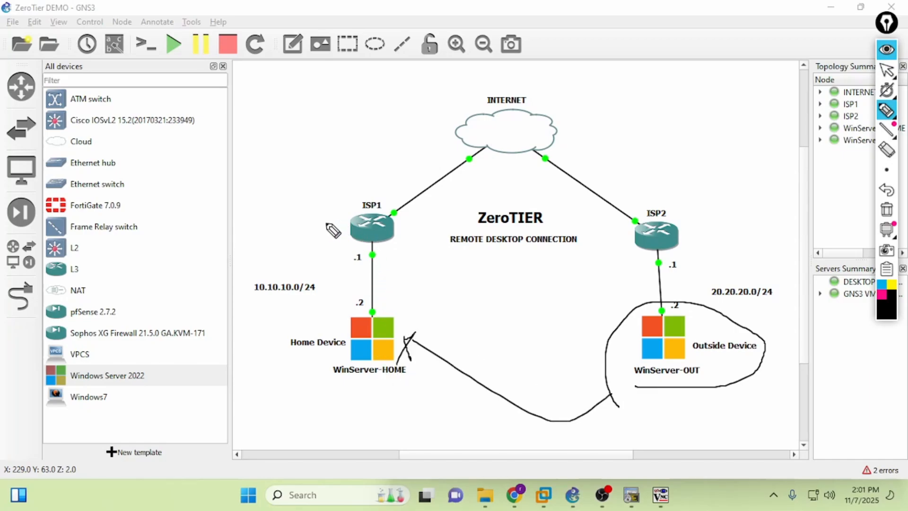
mouse_move(325, 218)
mouse_down()
mouse_move(333, 234)
mouse_move(354, 188)
mouse_up()
drag(695, 225, 737, 215)
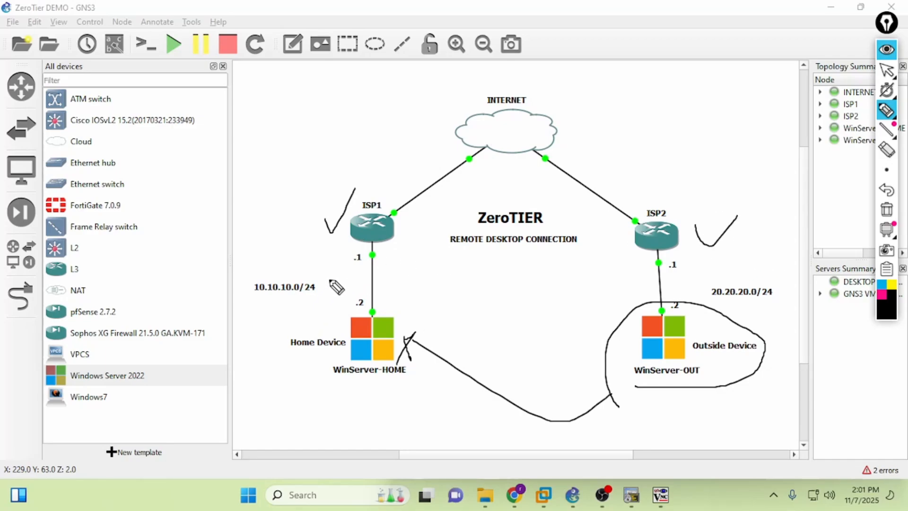
drag(316, 217, 367, 164)
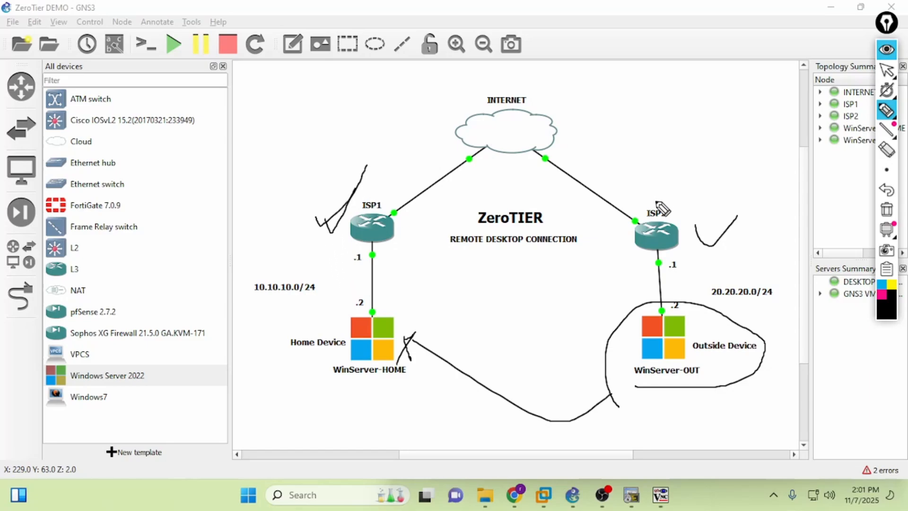
mouse_move(685, 222)
mouse_down()
mouse_move(747, 215)
mouse_move(757, 182)
mouse_up()
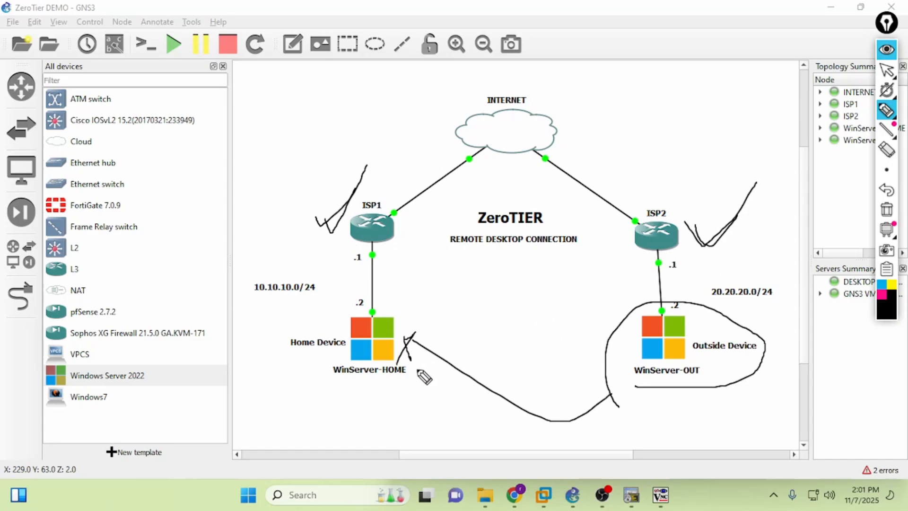
mouse_move(338, 383)
mouse_down()
mouse_move(428, 304)
mouse_move(400, 383)
mouse_up()
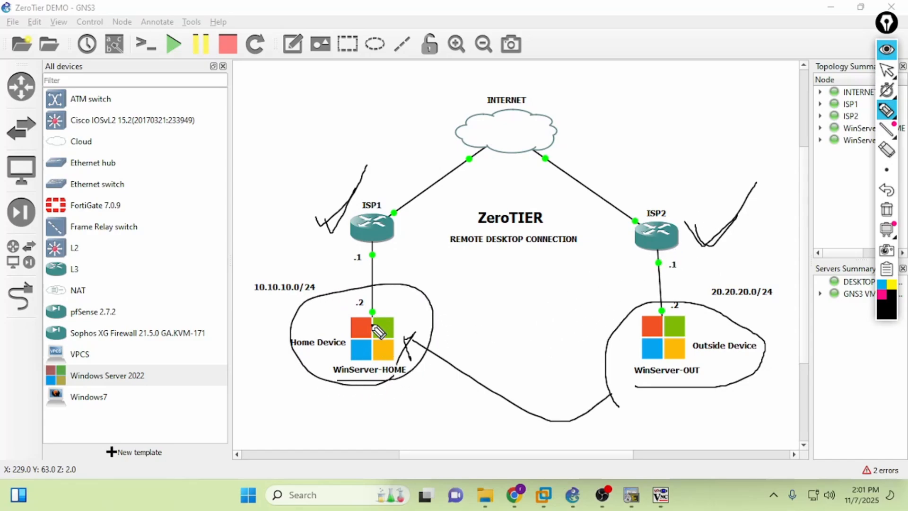
- Erase all annotations and circle only the WinServer-OUT outside device with the pen
click(893, 210)
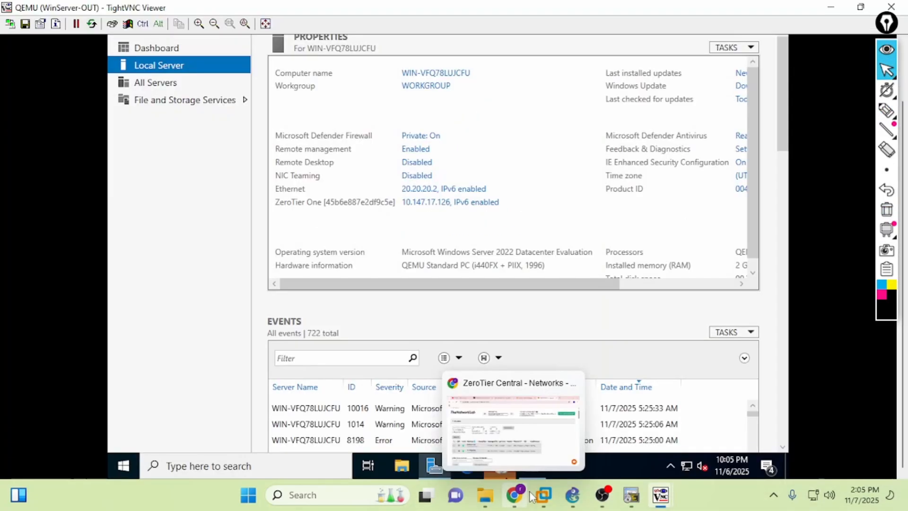
click(564, 491)
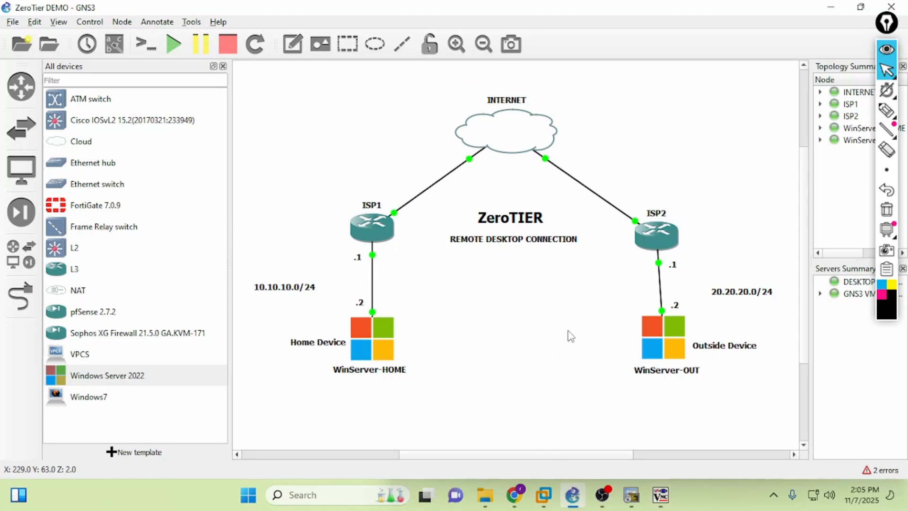
click(887, 110)
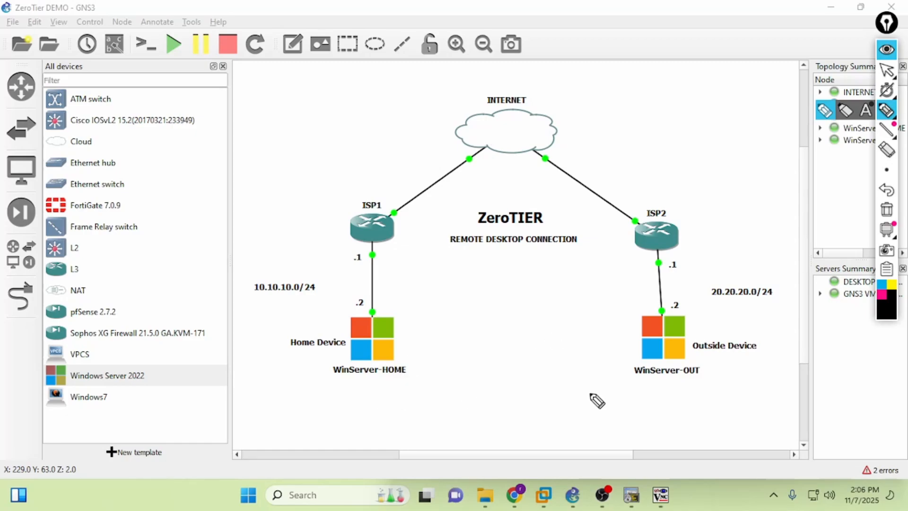
mouse_move(632, 388)
mouse_down()
mouse_move(653, 392)
mouse_move(757, 317)
mouse_move(633, 382)
mouse_up()
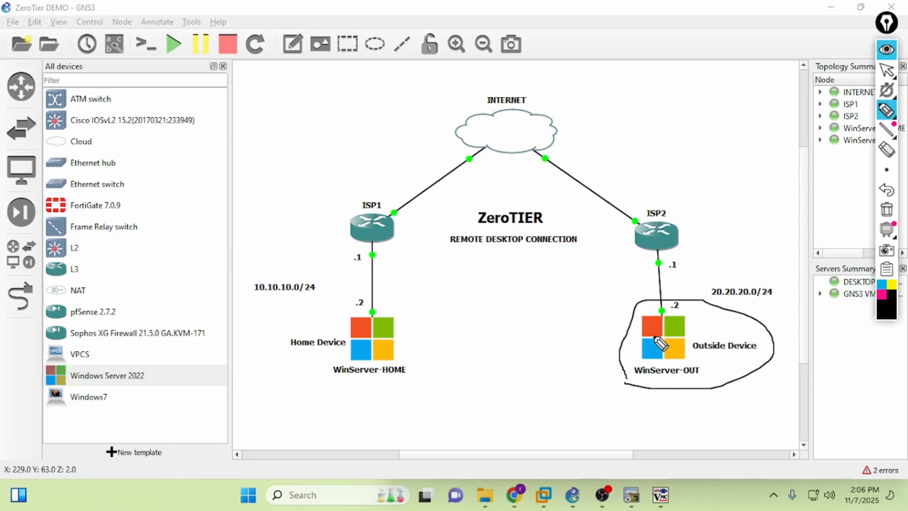
- Ink a circle around WinServer-OUT, an arrow looping WinServer-HOME, then clear the markings
mouse_move(630, 380)
mouse_down()
mouse_move(753, 382)
mouse_move(732, 314)
mouse_move(636, 314)
mouse_move(638, 388)
mouse_move(714, 390)
mouse_move(644, 393)
mouse_up()
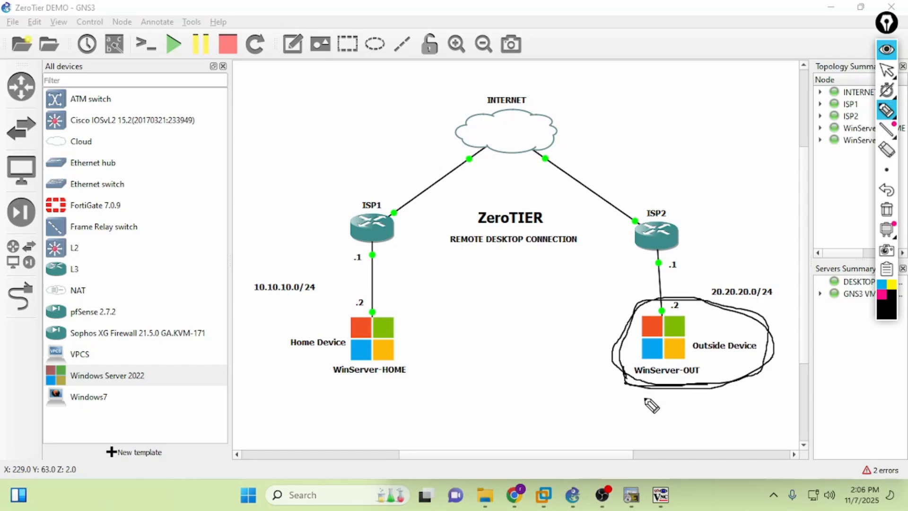
mouse_move(652, 399)
mouse_down()
mouse_move(630, 421)
mouse_move(385, 381)
mouse_move(385, 397)
mouse_up()
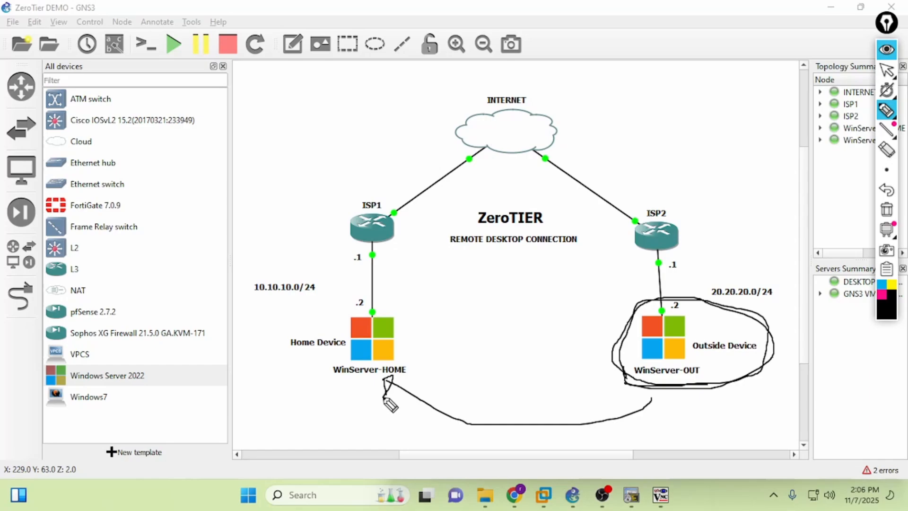
mouse_move(412, 298)
mouse_down()
mouse_move(425, 324)
mouse_move(278, 390)
mouse_move(402, 298)
mouse_move(417, 298)
mouse_up()
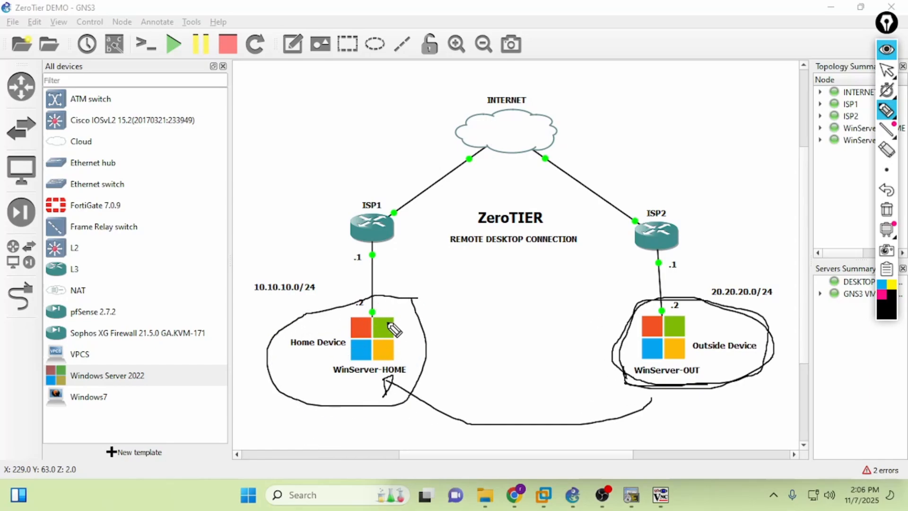
click(885, 210)
- Underline the WinServer-HOME and WinServer-OUT labels and draw arrows from both toward ZeroTIER
drag(323, 383, 409, 384)
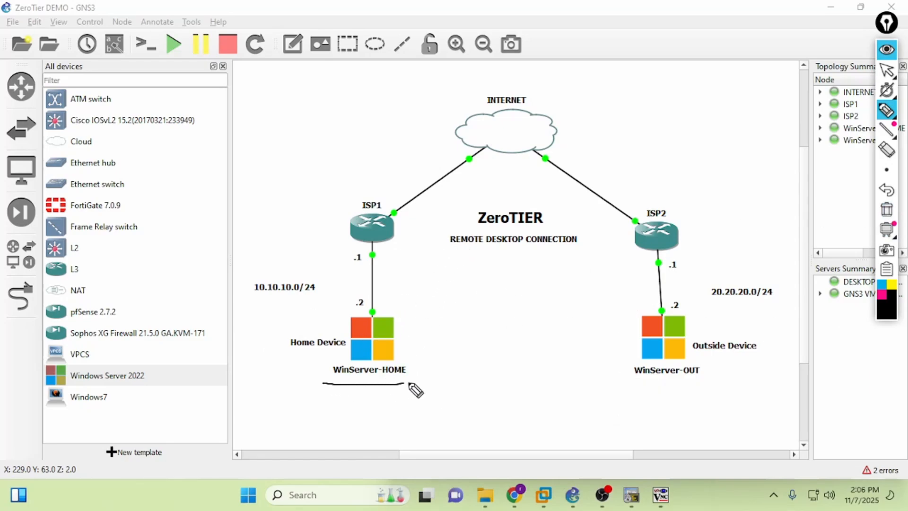
drag(644, 379, 705, 374)
mouse_move(644, 303)
mouse_down()
mouse_move(642, 265)
mouse_move(574, 213)
mouse_up()
mouse_move(394, 327)
mouse_down()
mouse_move(394, 268)
mouse_move(468, 219)
mouse_move(460, 226)
mouse_up()
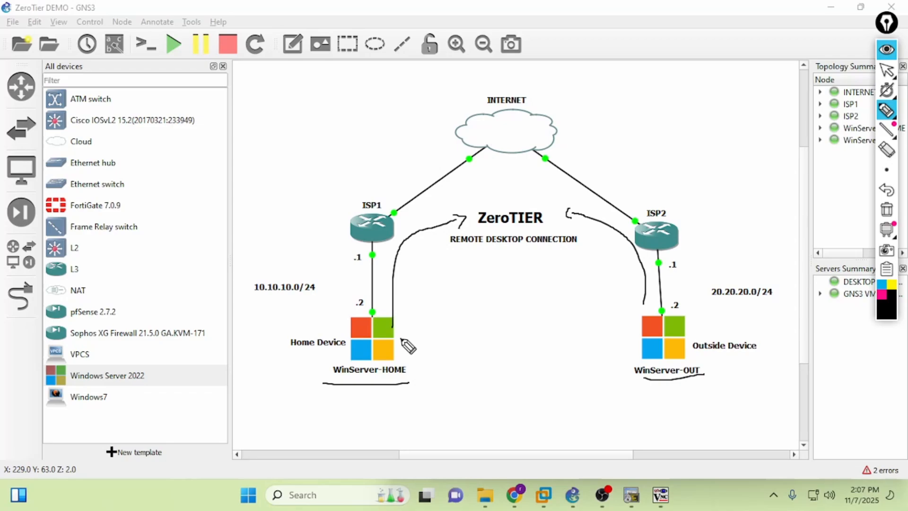
- Draw thick lines joining the two servers, reinforce both underlines, then erase all ink
drag(401, 339, 642, 333)
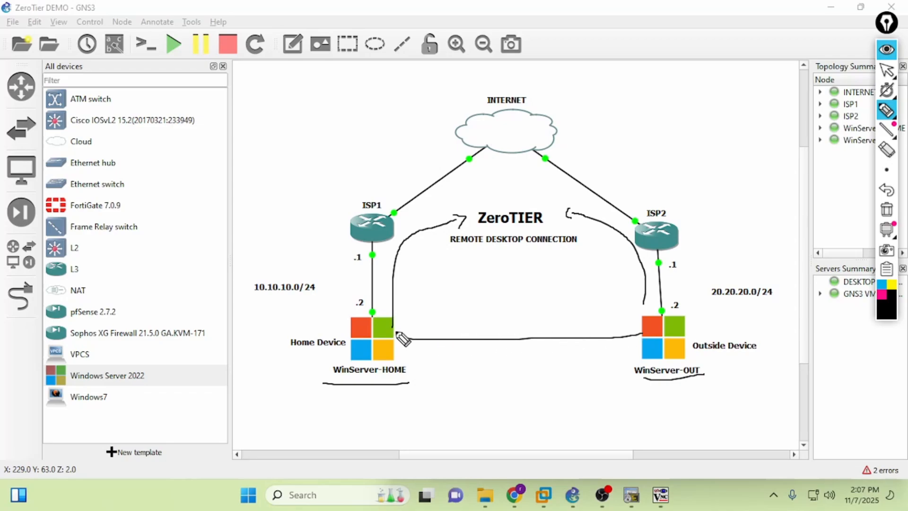
drag(397, 331, 640, 326)
drag(396, 336, 617, 336)
mouse_move(482, 335)
mouse_down()
mouse_move(628, 329)
mouse_move(380, 332)
mouse_move(610, 335)
mouse_move(431, 336)
mouse_move(598, 337)
mouse_up()
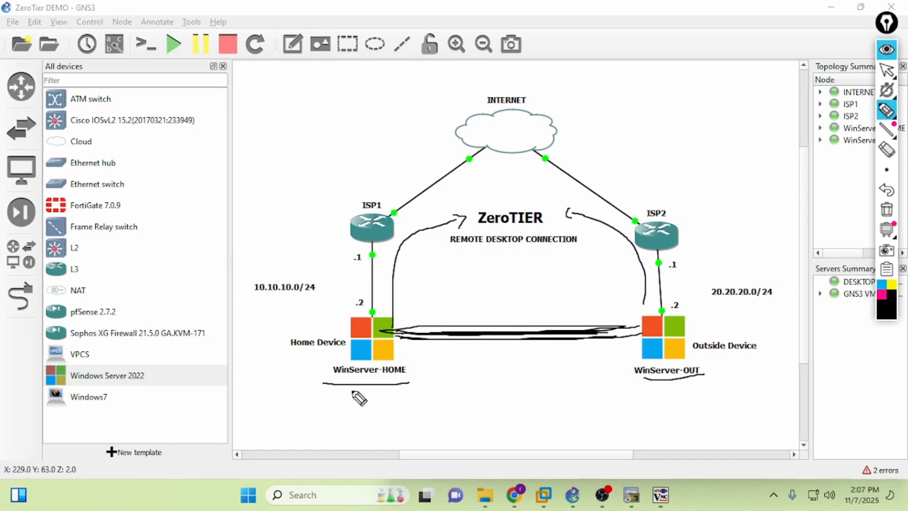
drag(383, 384, 389, 384)
drag(636, 379, 718, 379)
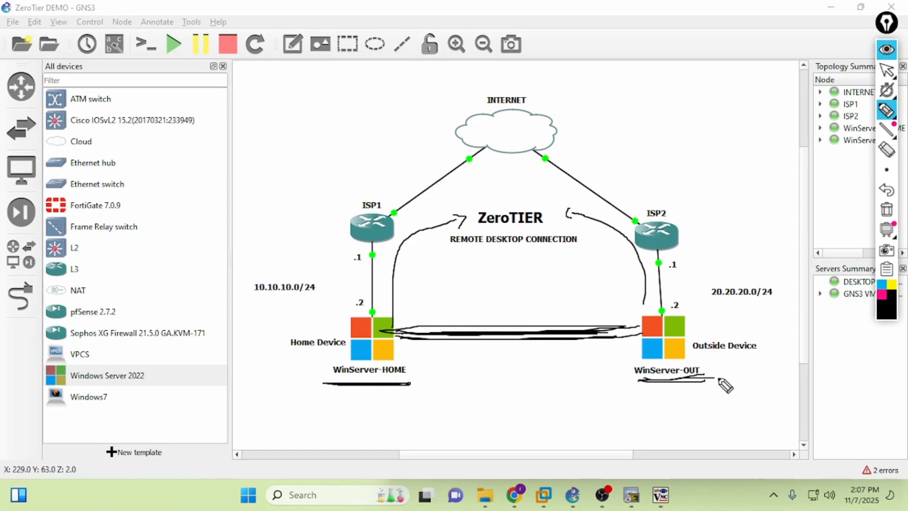
click(886, 210)
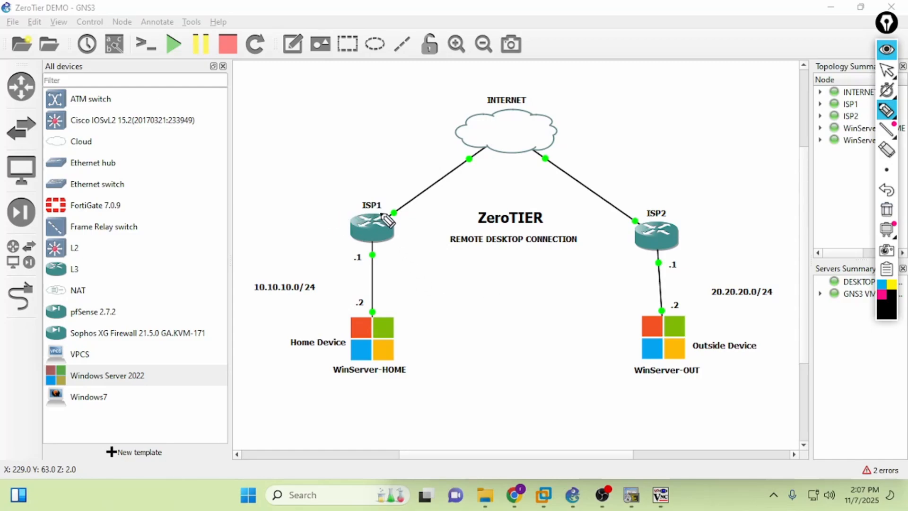
drag(390, 200, 394, 209)
drag(675, 217, 665, 214)
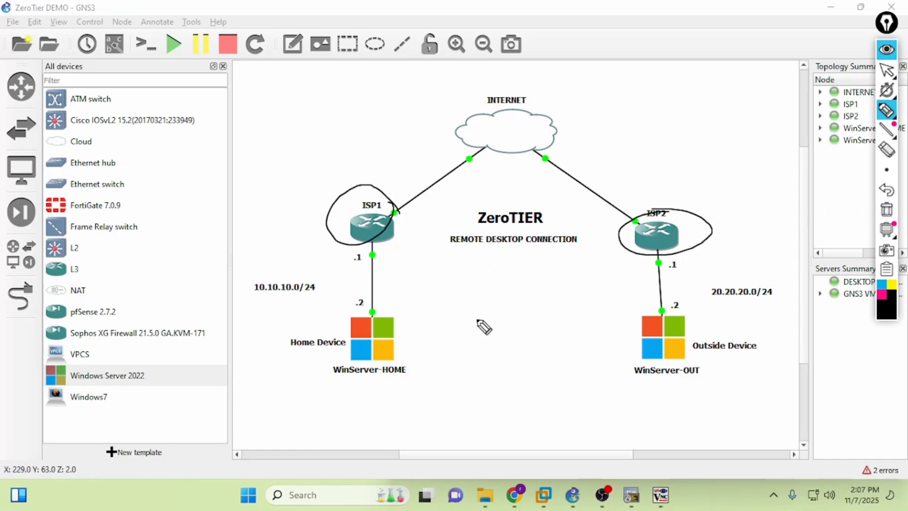
mouse_move(298, 317)
mouse_down()
mouse_move(441, 307)
mouse_move(695, 376)
mouse_move(288, 327)
mouse_up()
drag(343, 278, 442, 128)
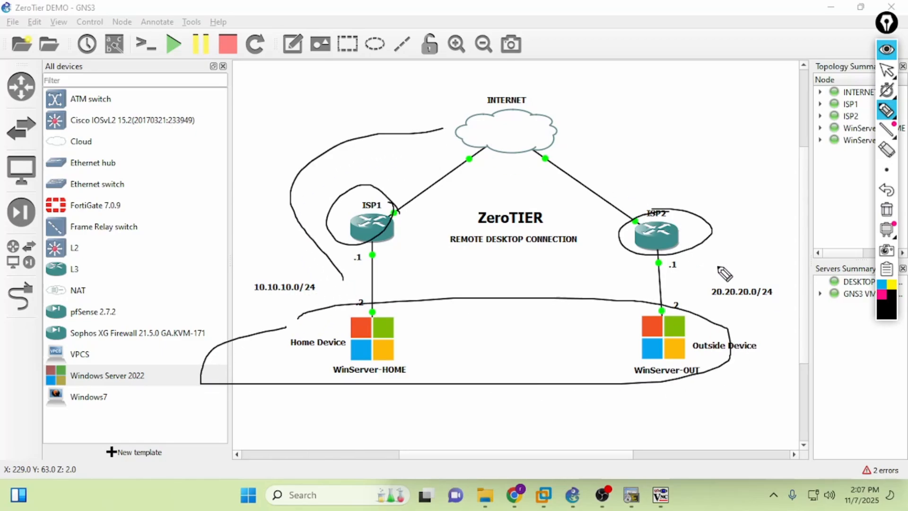
mouse_move(717, 267)
mouse_down()
mouse_move(604, 138)
mouse_move(582, 126)
mouse_up()
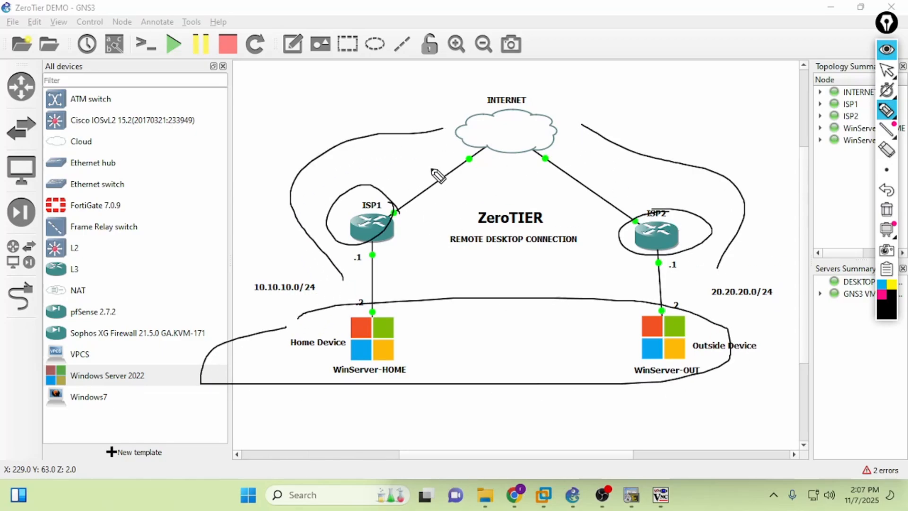
click(885, 208)
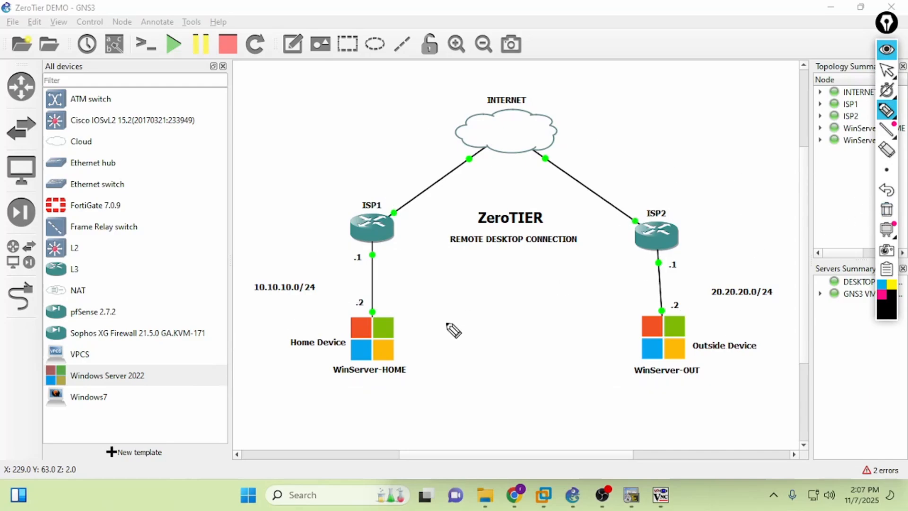